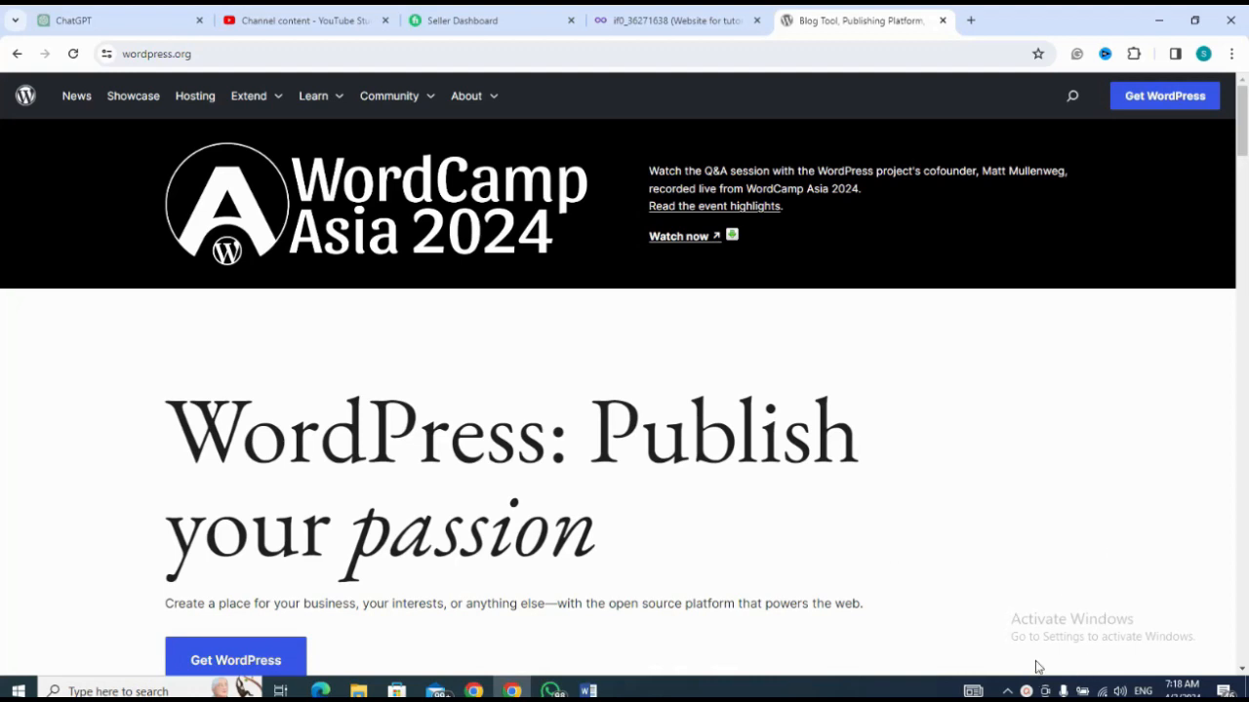
left_click(1026, 691)
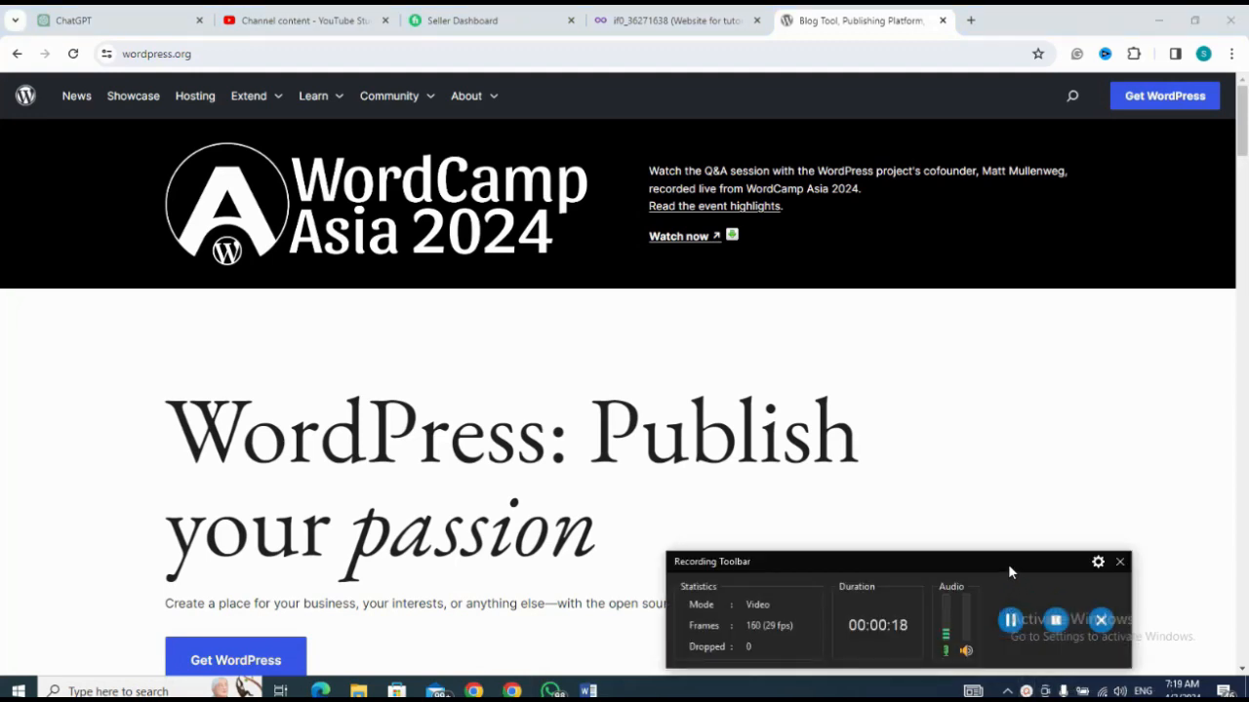
left_click_drag(1009, 572, 1235, 576)
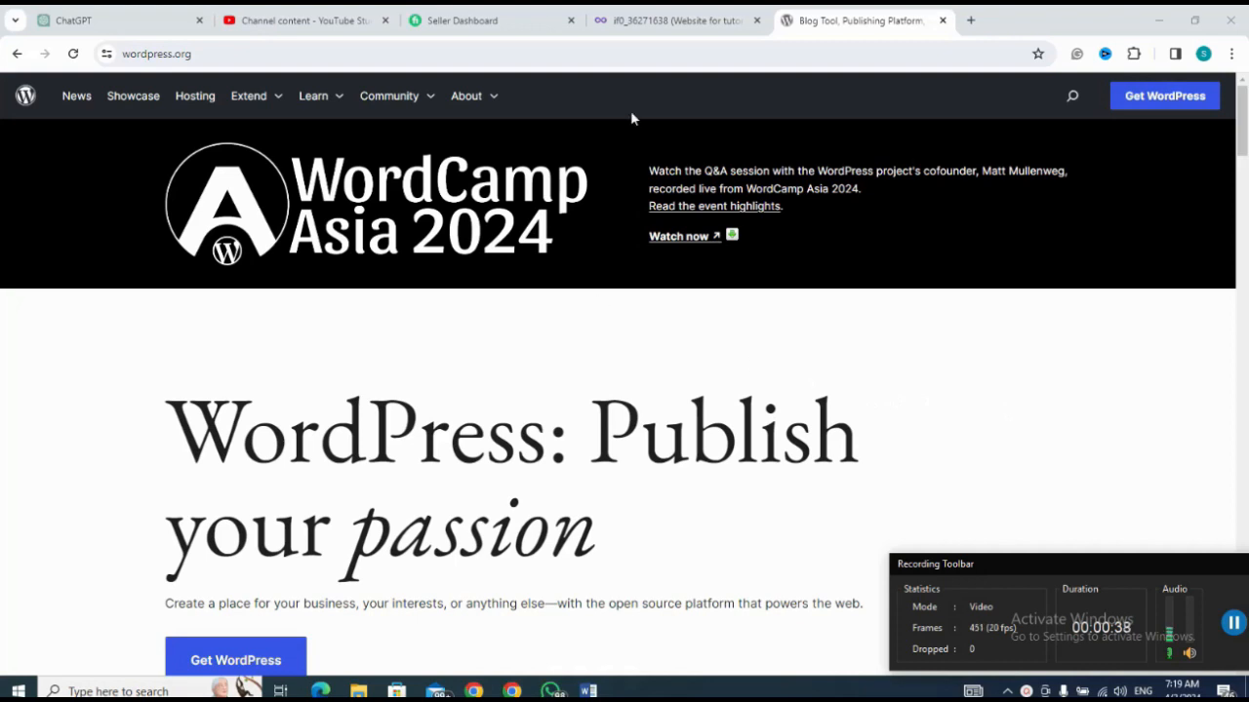
Step: Open the InfinityFree control panel for the tutorialsite.kesug.com account and launch the Softaculous Apps Installer
left_click(672, 23)
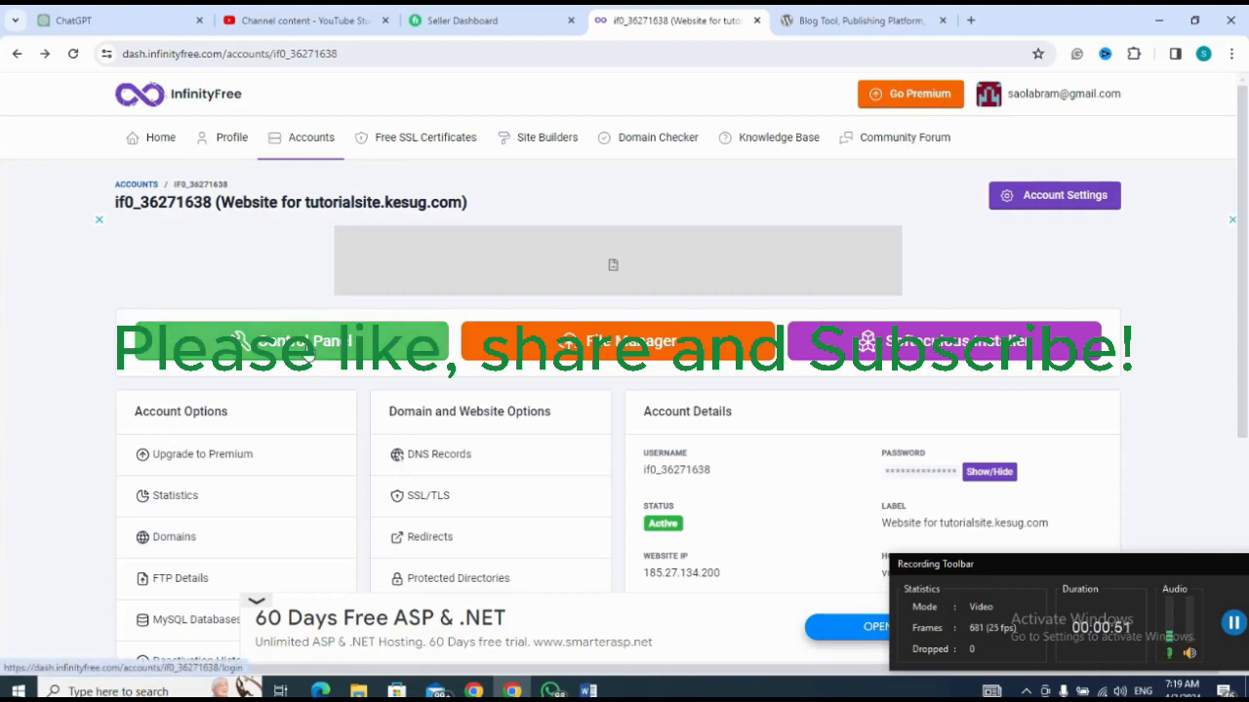
left_click(305, 344)
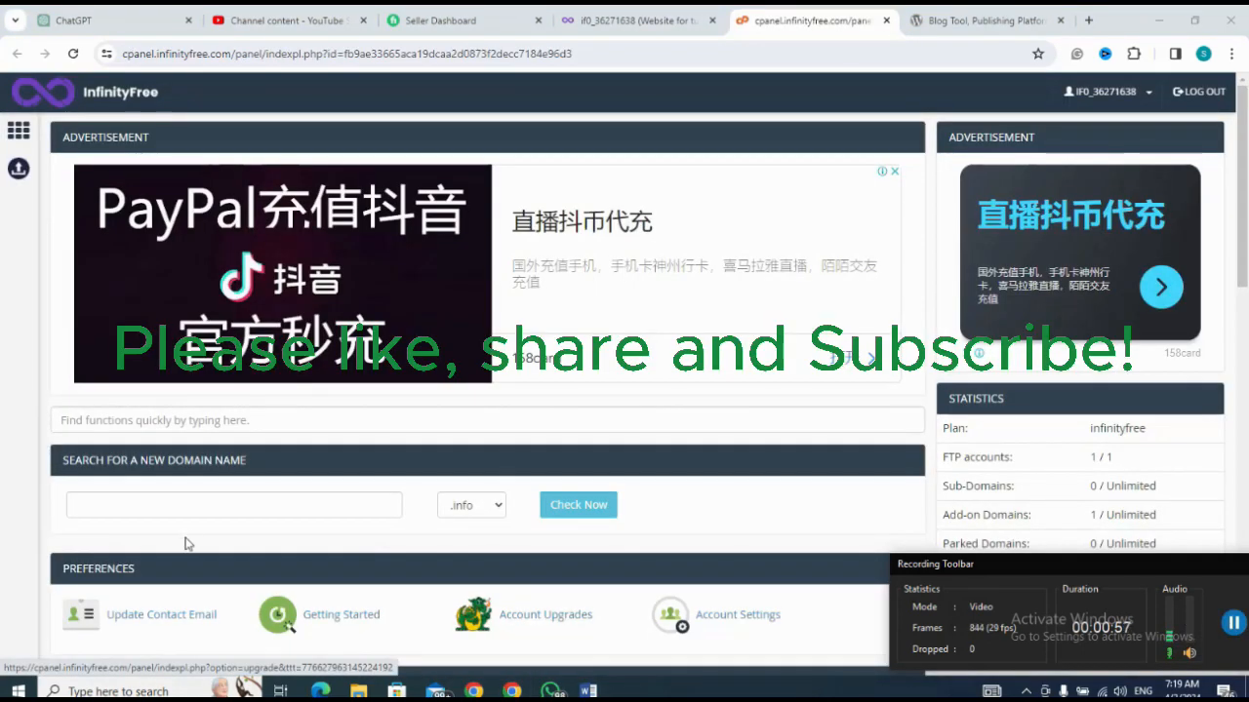
scroll(26, 504, "down", 3)
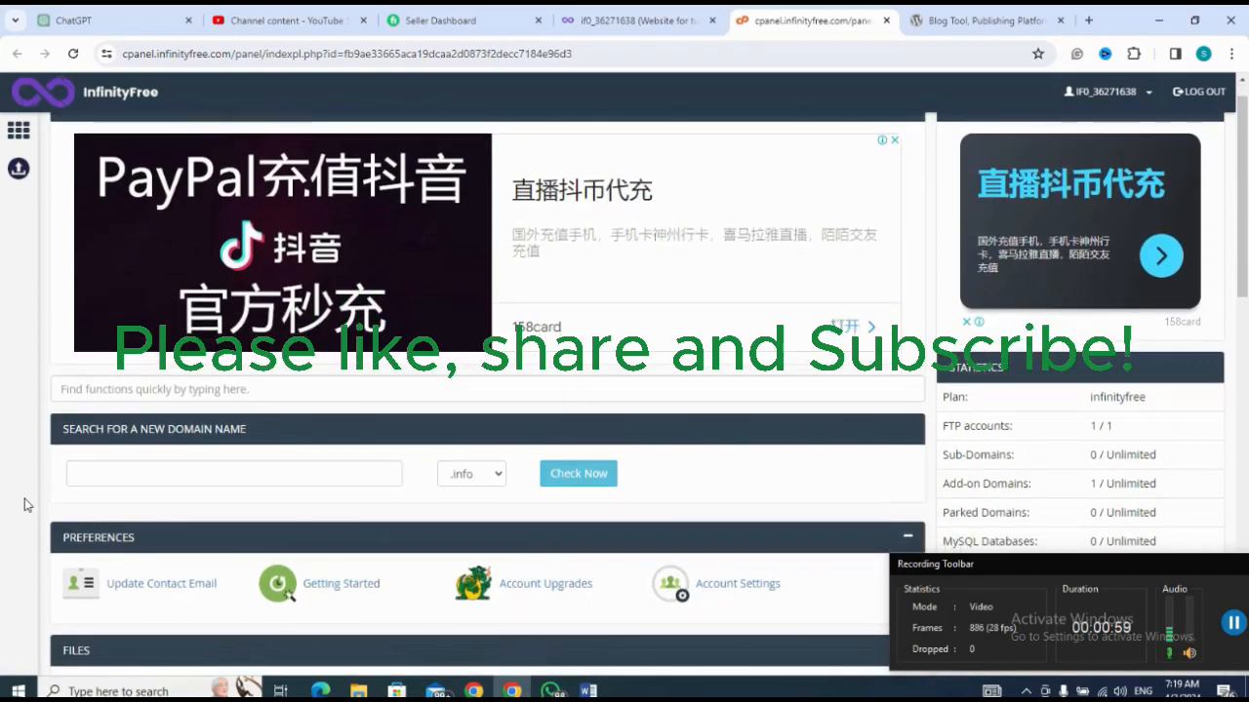
scroll(26, 504, "down", 4)
scroll(26, 504, "down", 3)
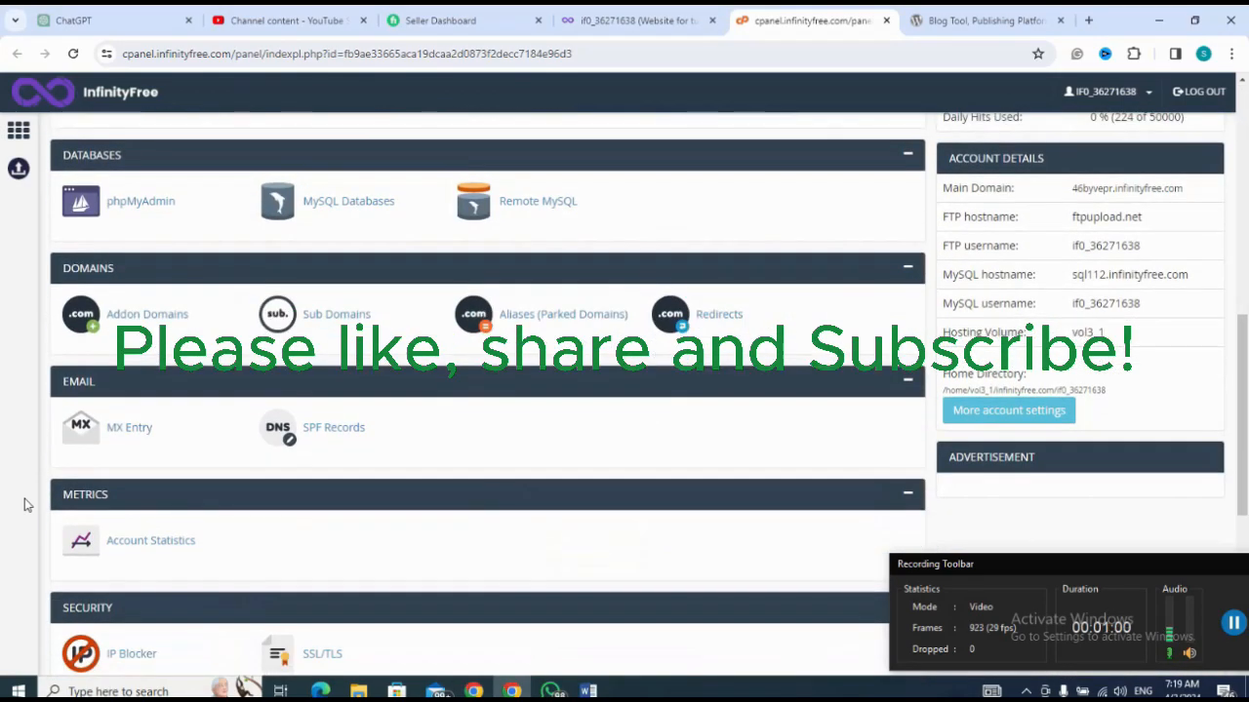
scroll(26, 504, "down", 2)
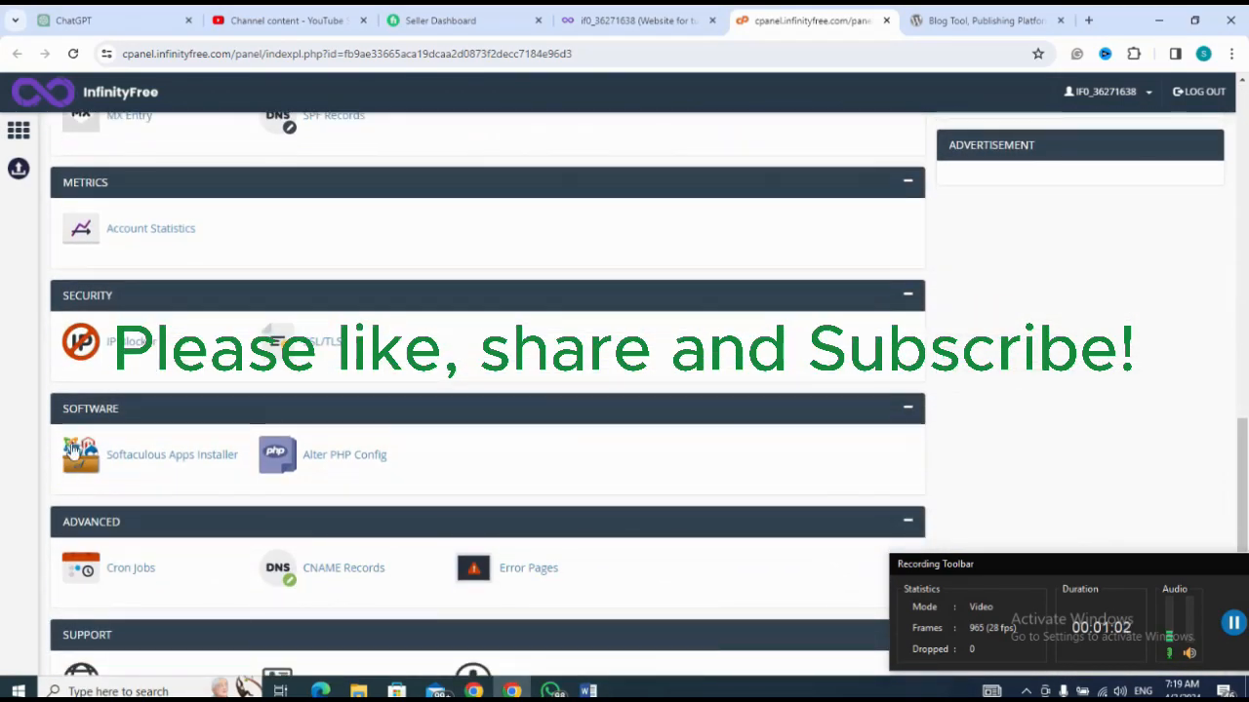
left_click(146, 458)
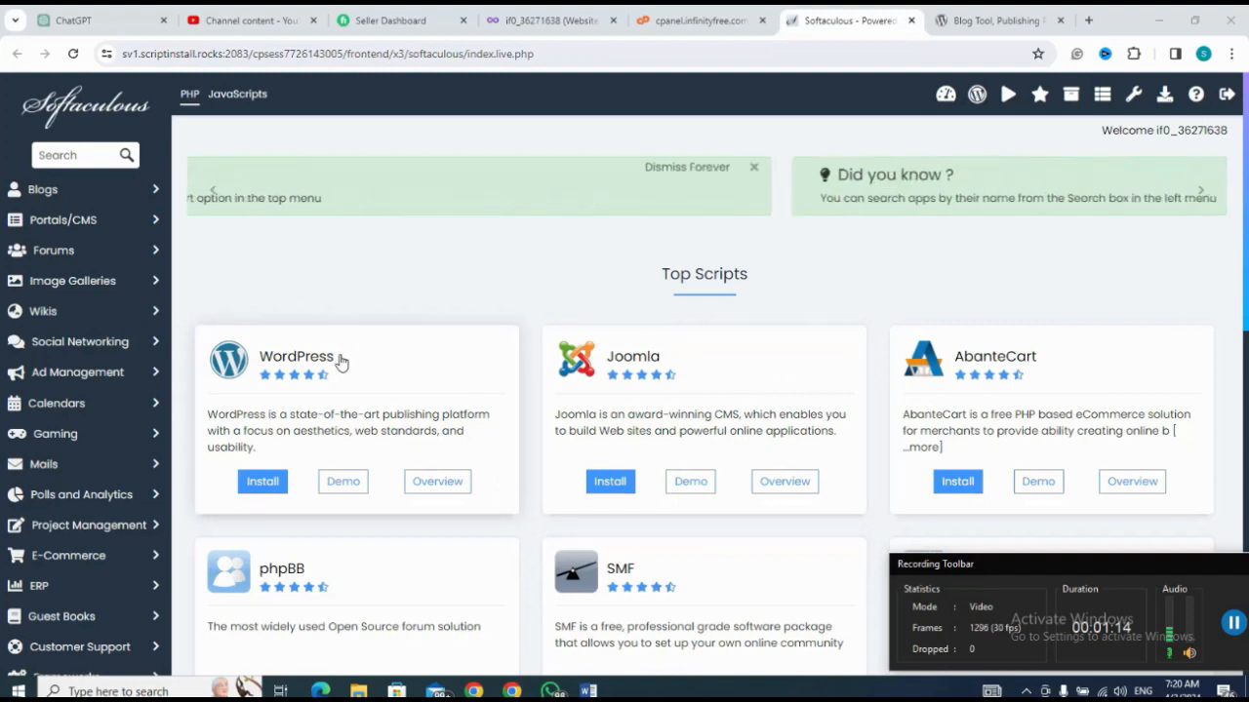
Step: Open the WordPress installation form and set the admin username to admin
left_click(263, 483)
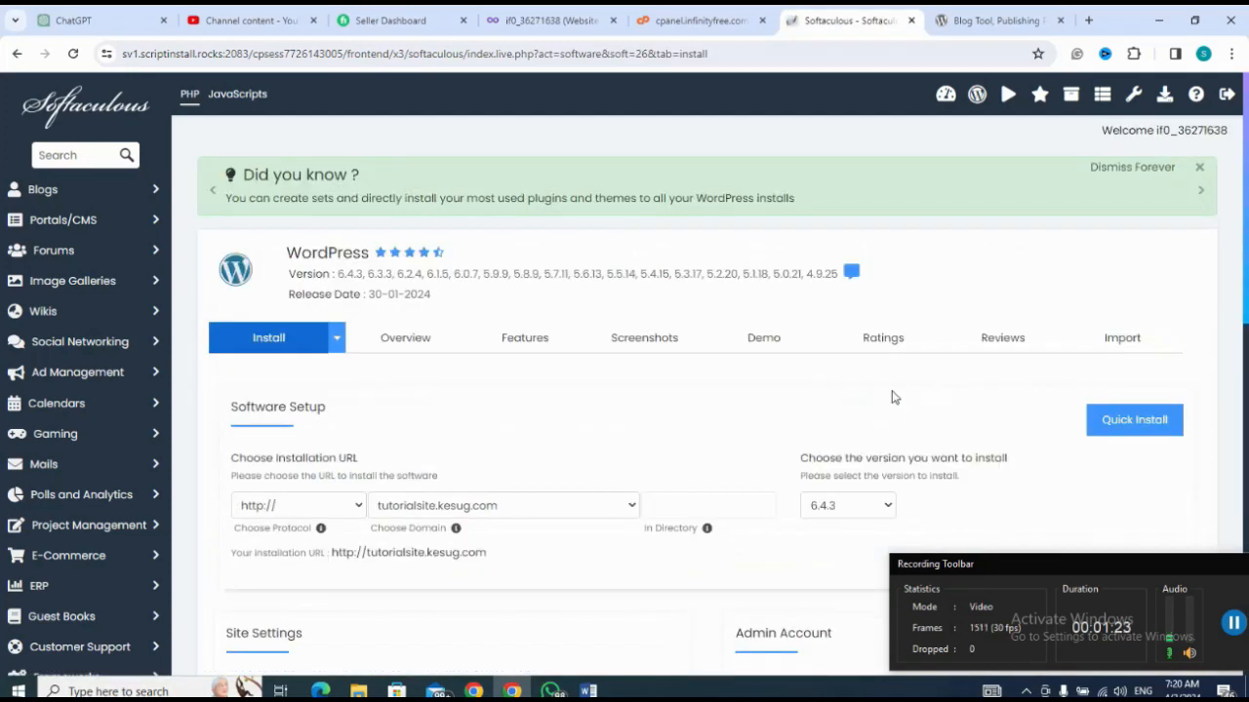
scroll(881, 406, "down", 5)
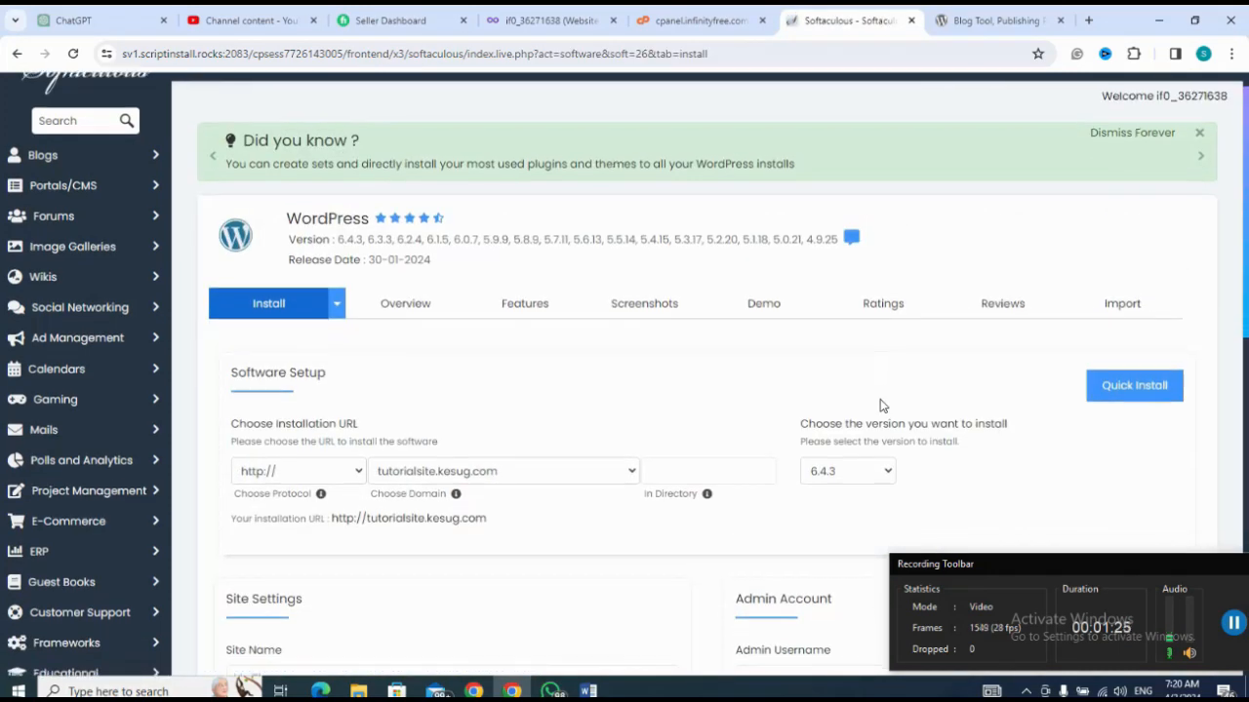
left_click(867, 252)
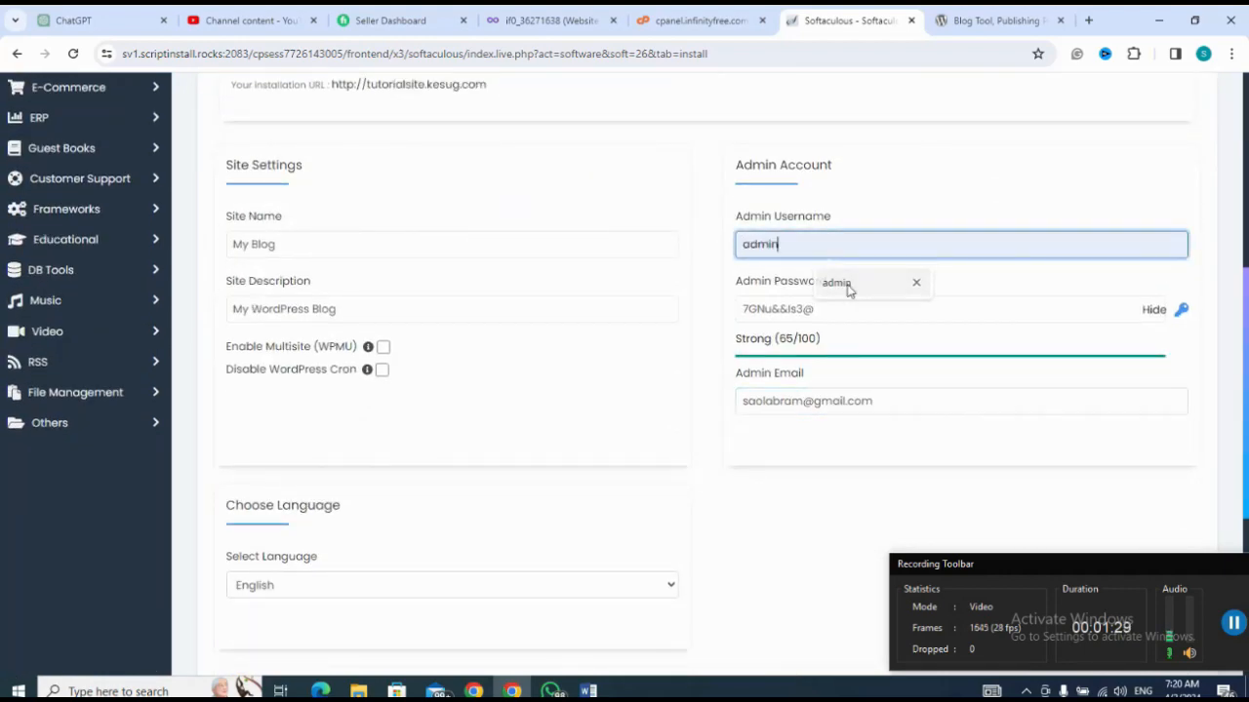
left_click(848, 285)
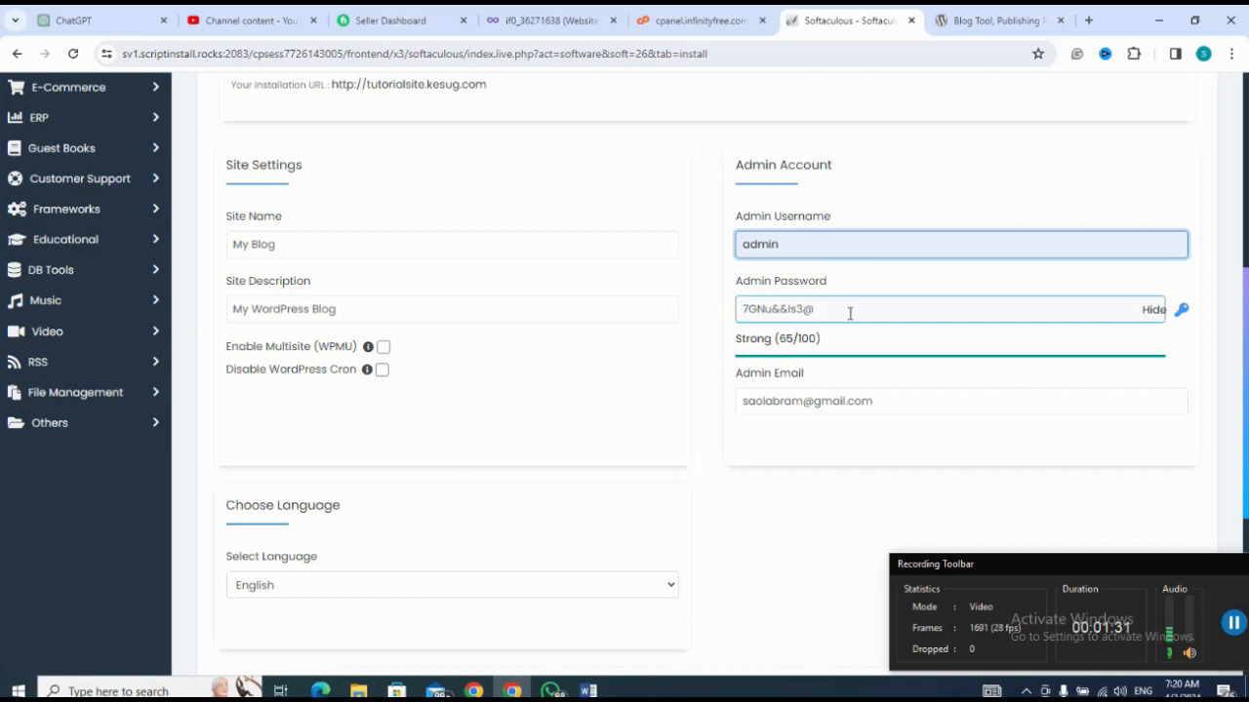
Step: Replace the generated admin password with a custom one, keeping its characters hidden
left_click(849, 313)
key("BackSpace")
key("BackSpace")
key("BackSpace")
key("BackSpace")
key("BackSpace")
key("BackSpace")
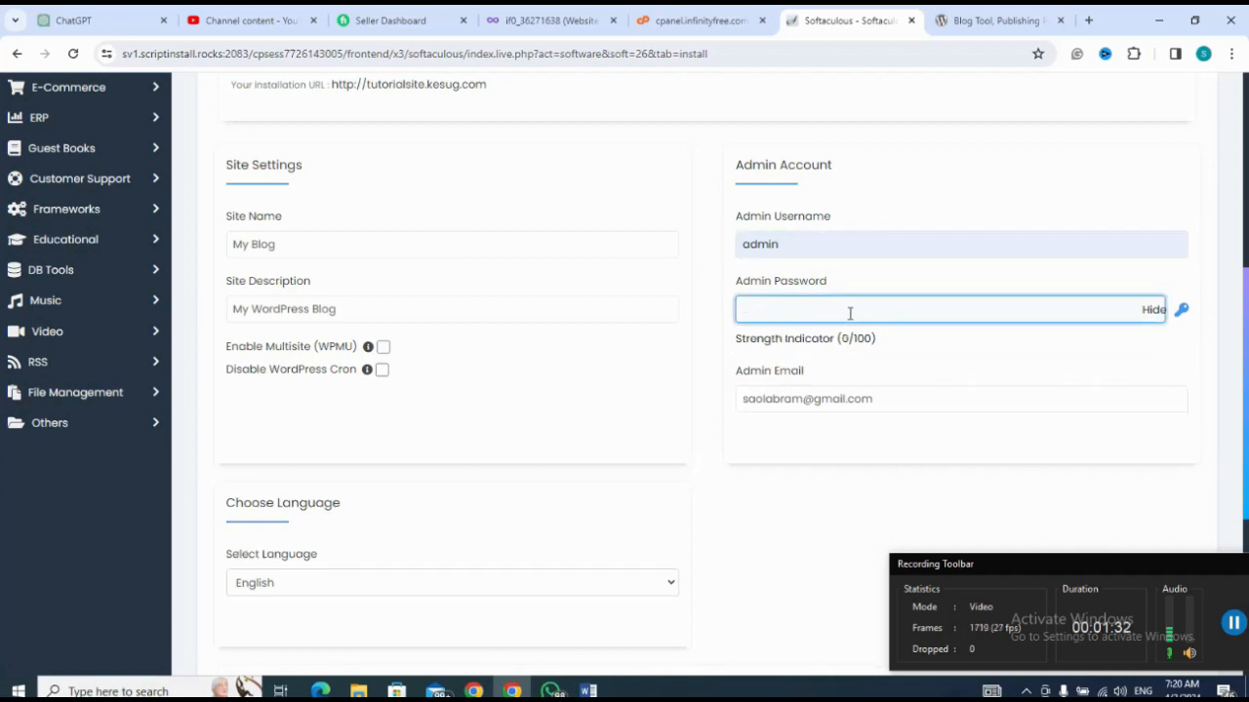
left_click(1152, 310)
type("ad••••")
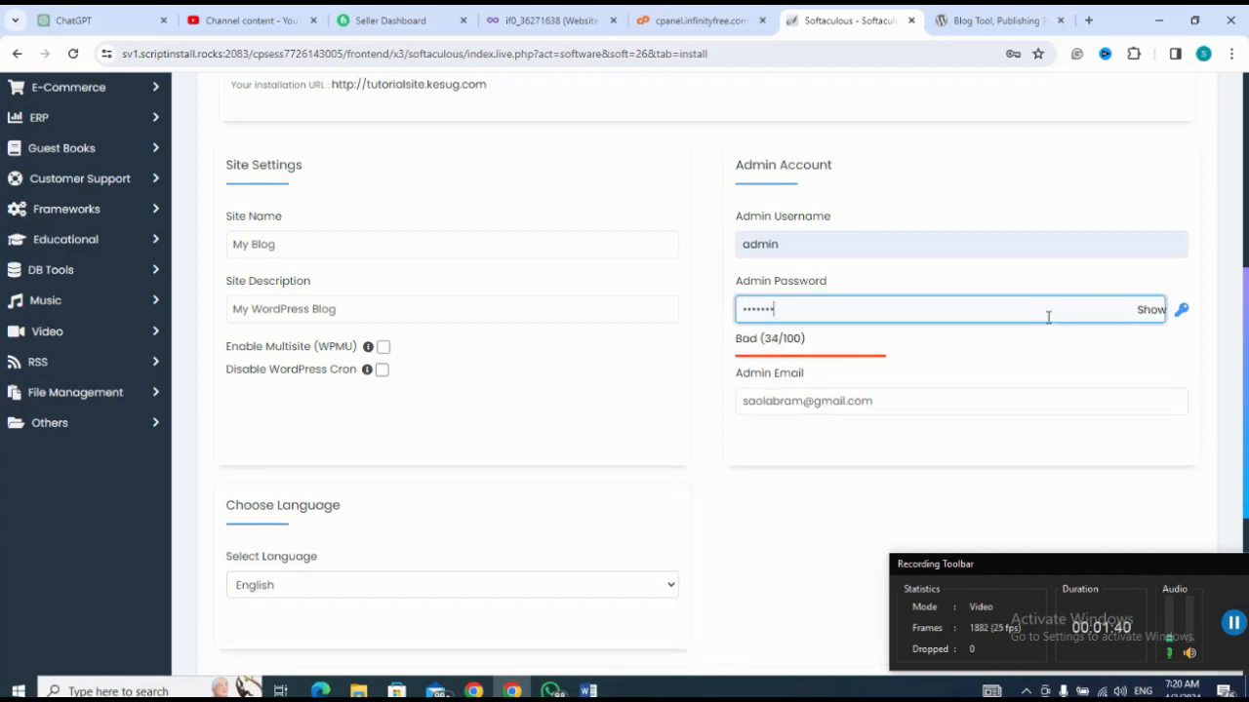
type("•")
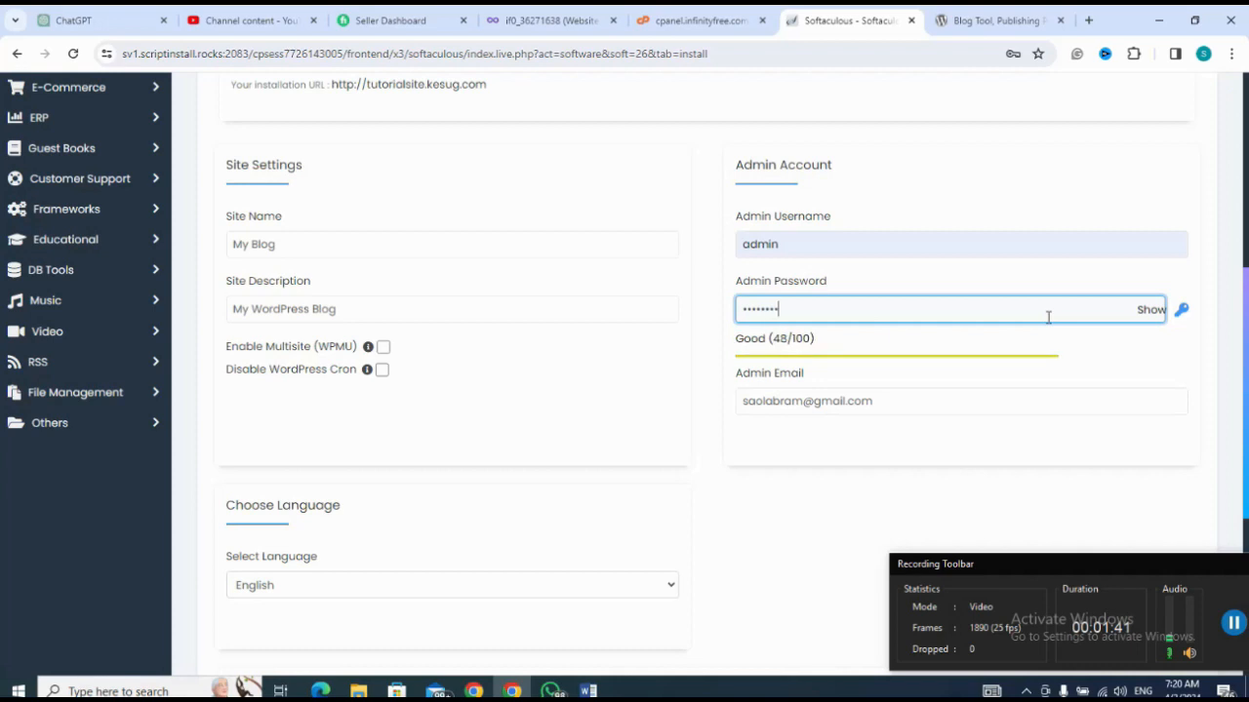
left_click(764, 538)
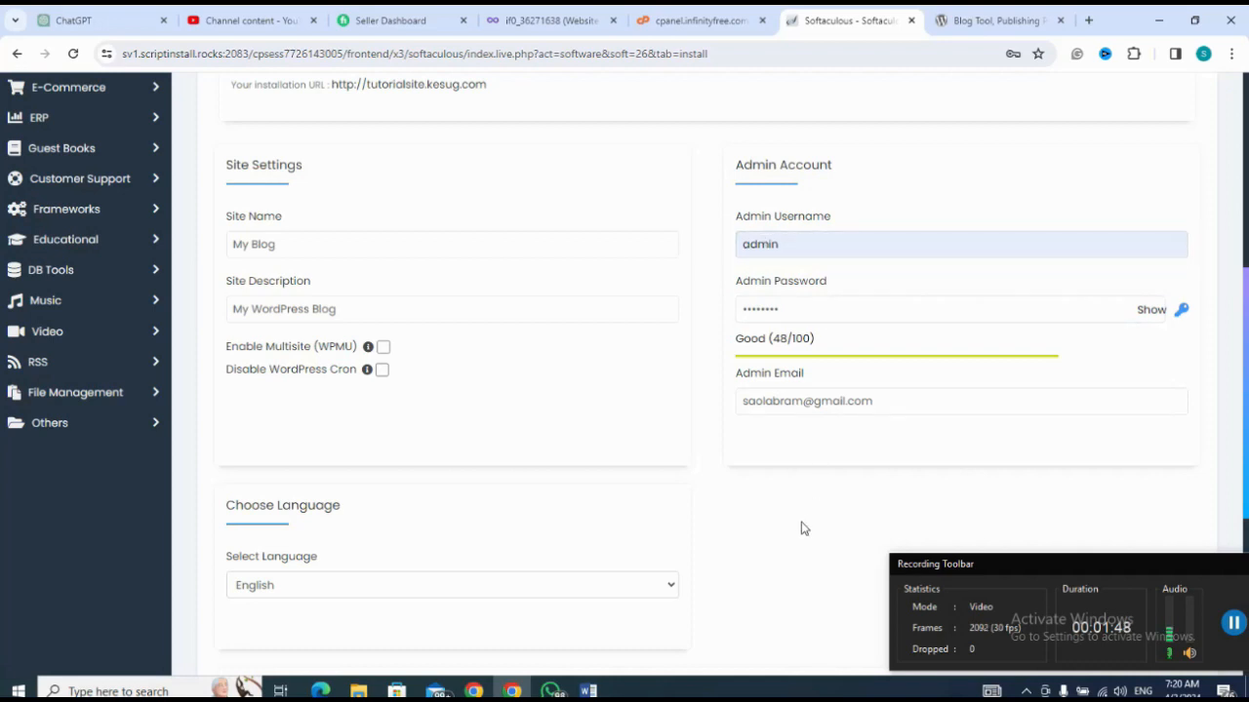
Step: Run the WordPress installation with the entered settings and dismiss the browser's offer to save the password
scroll(801, 528, "down", 3)
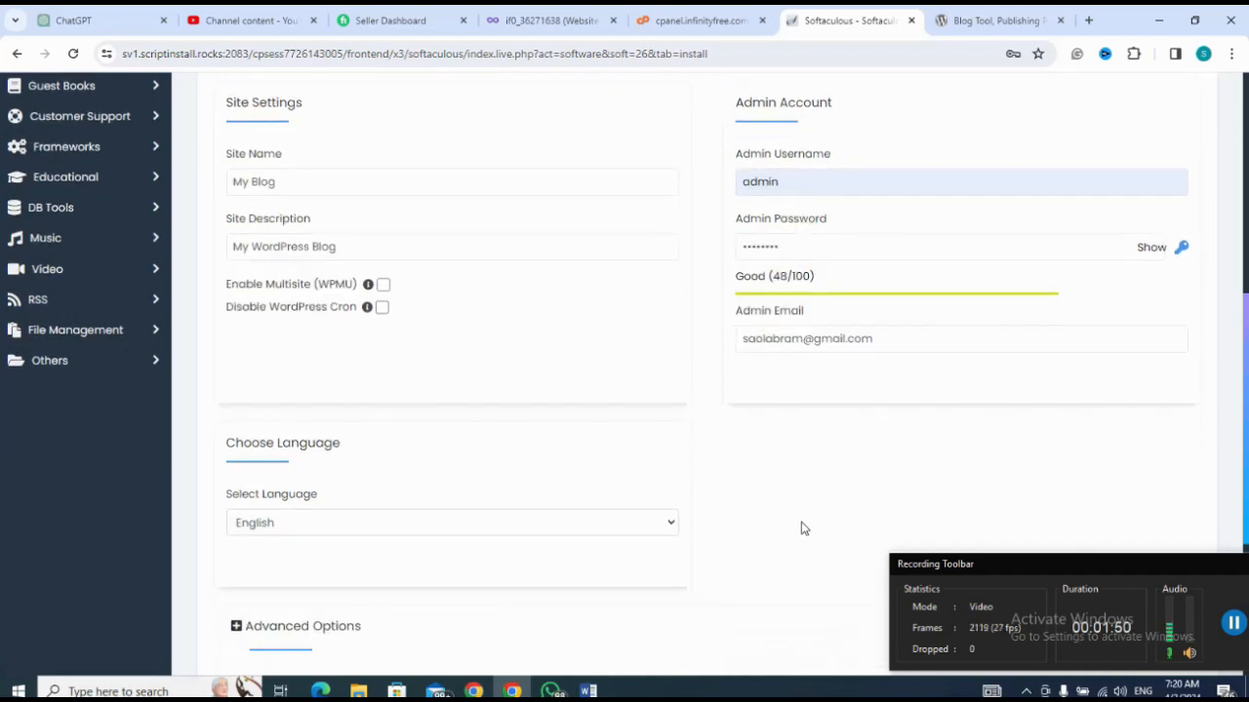
scroll(801, 528, "down", 3)
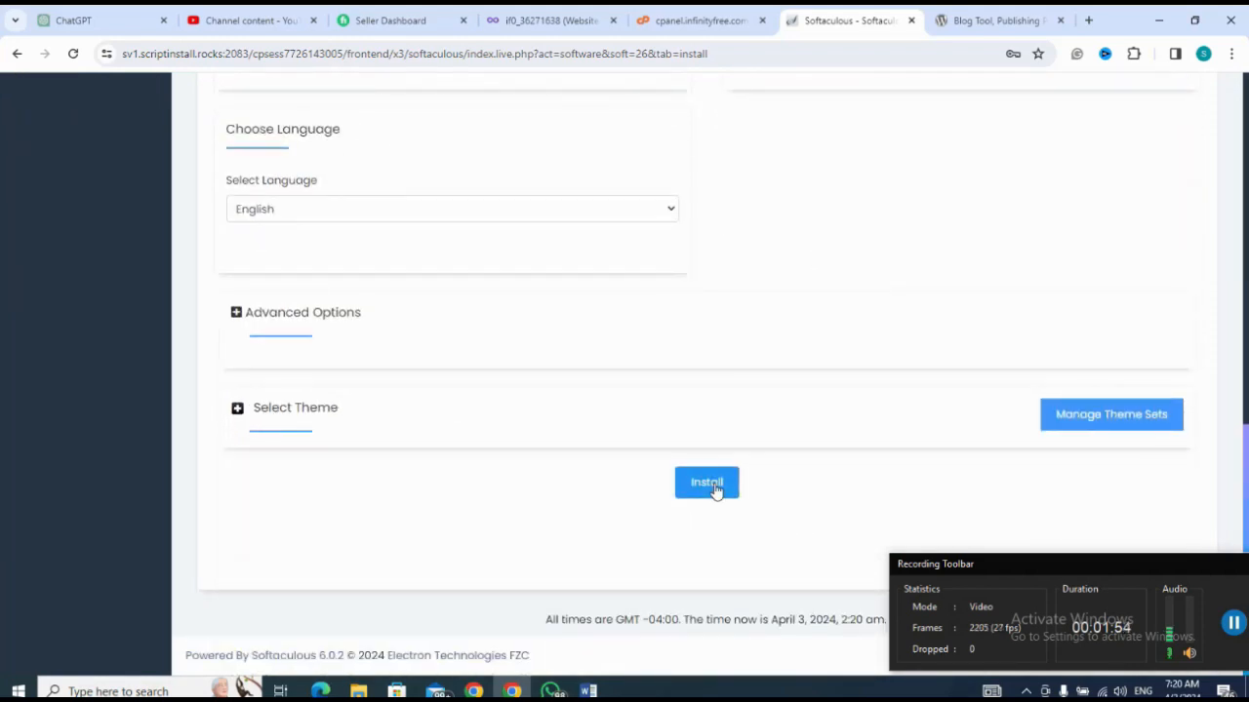
left_click(707, 482)
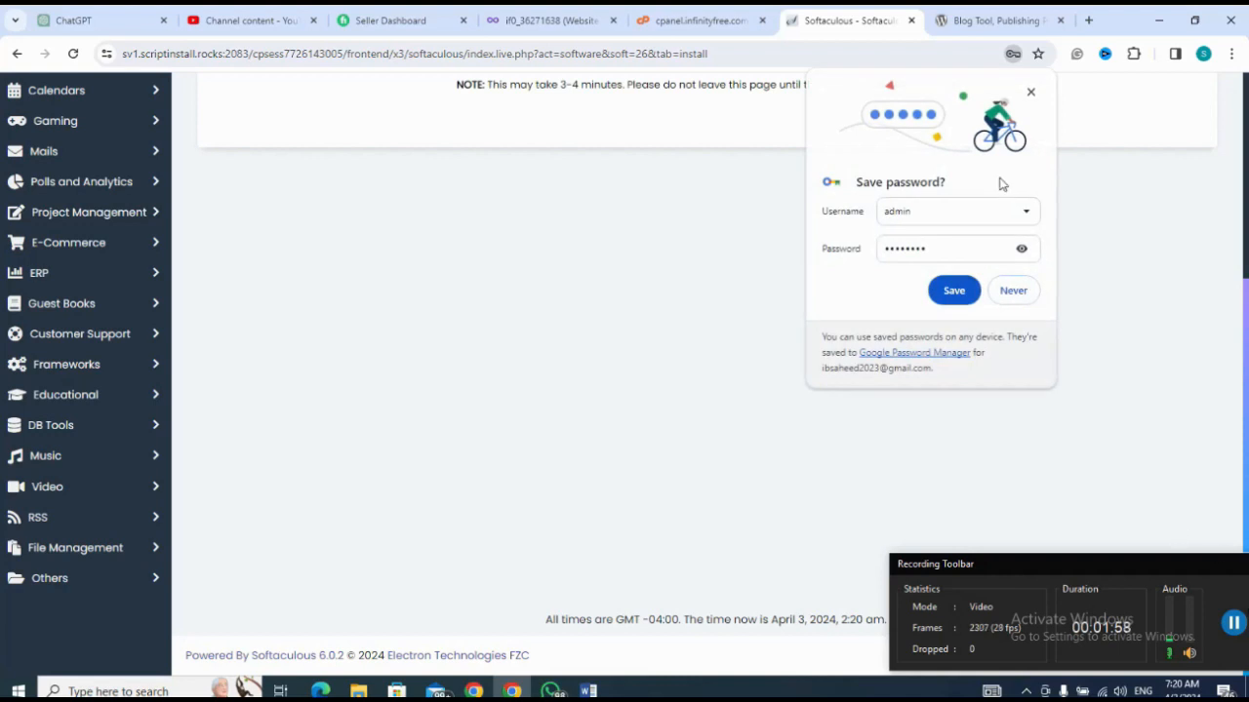
left_click(1030, 93)
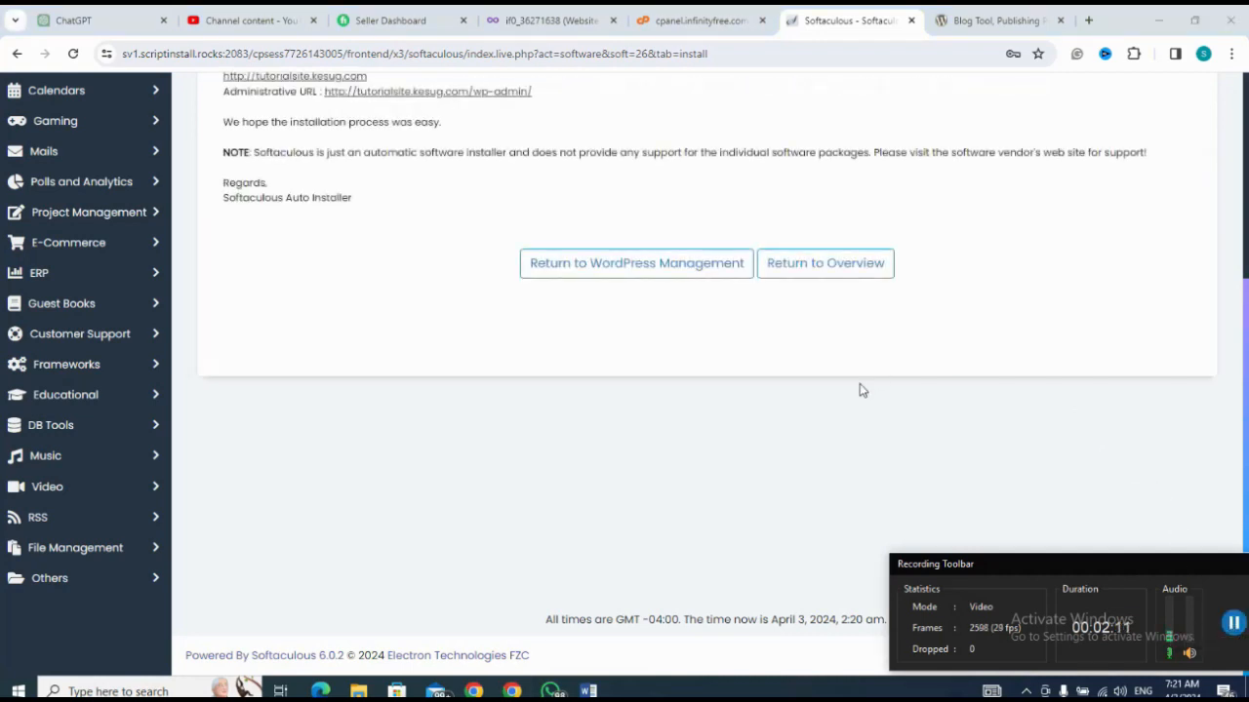
Step: Go to WordPress Management for the new installation and log in to its admin dashboard, dismissing the WhatsApp notification
left_click(645, 271)
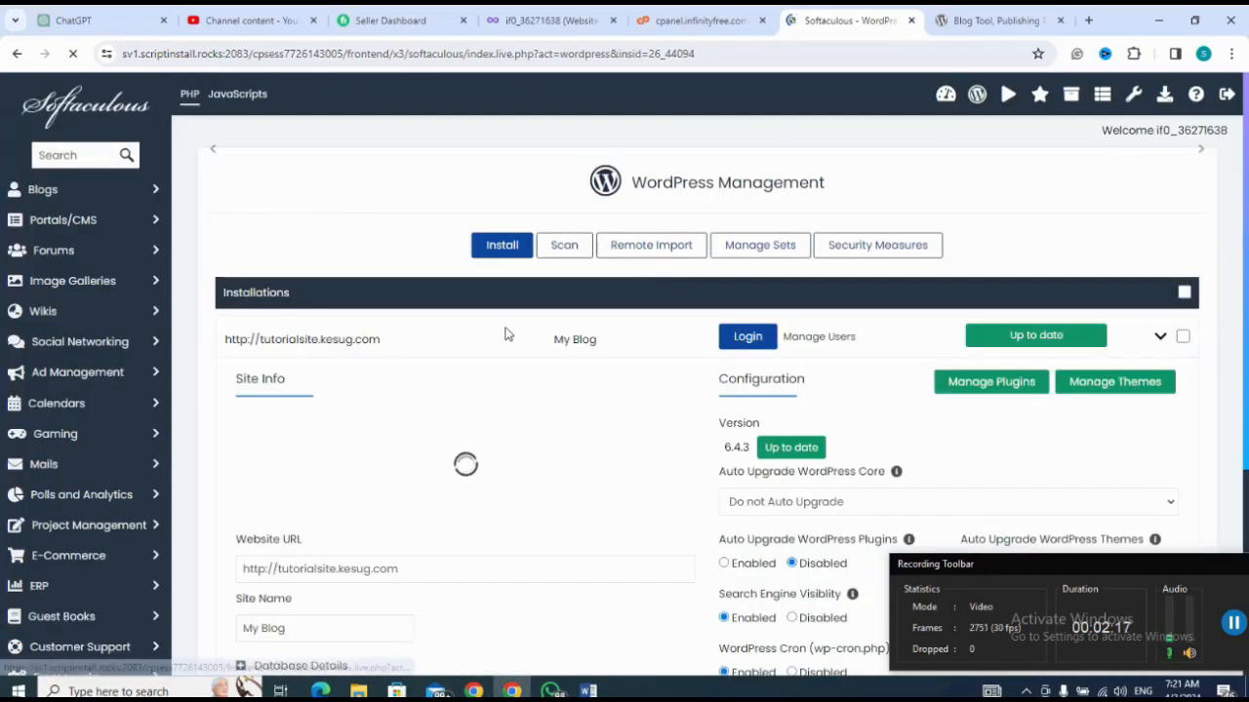
scroll(505, 335, "down", 2)
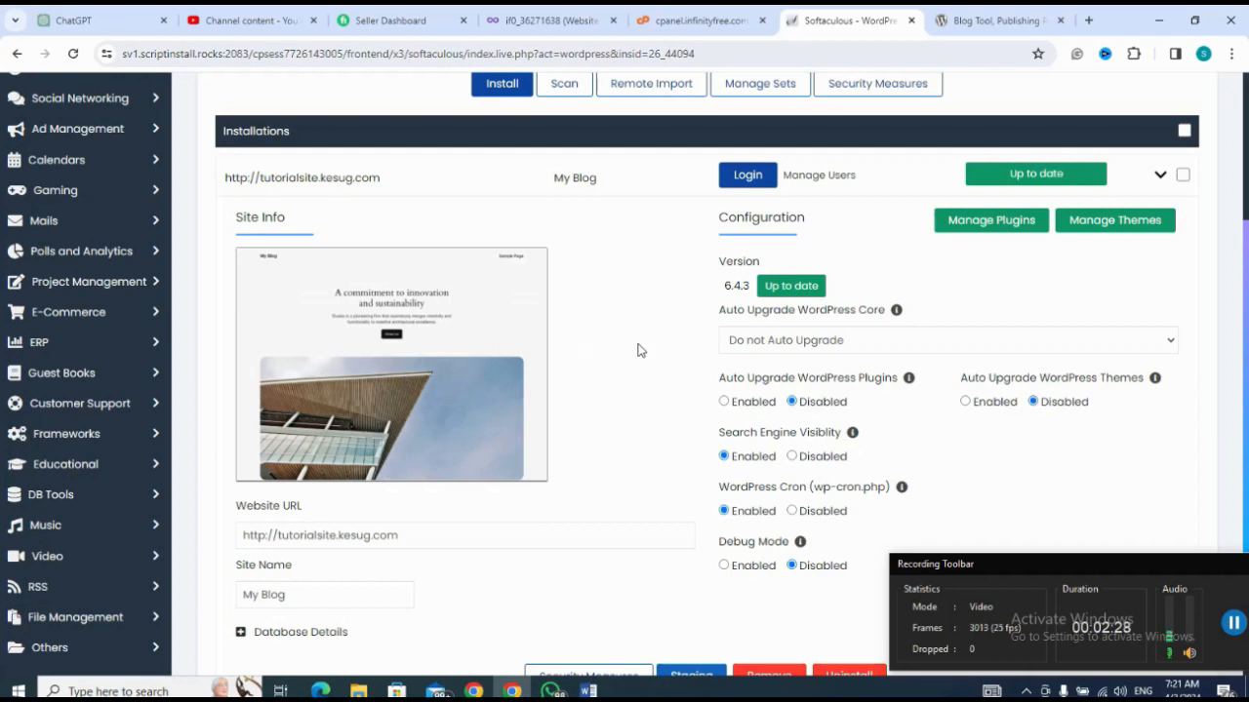
left_click(747, 175)
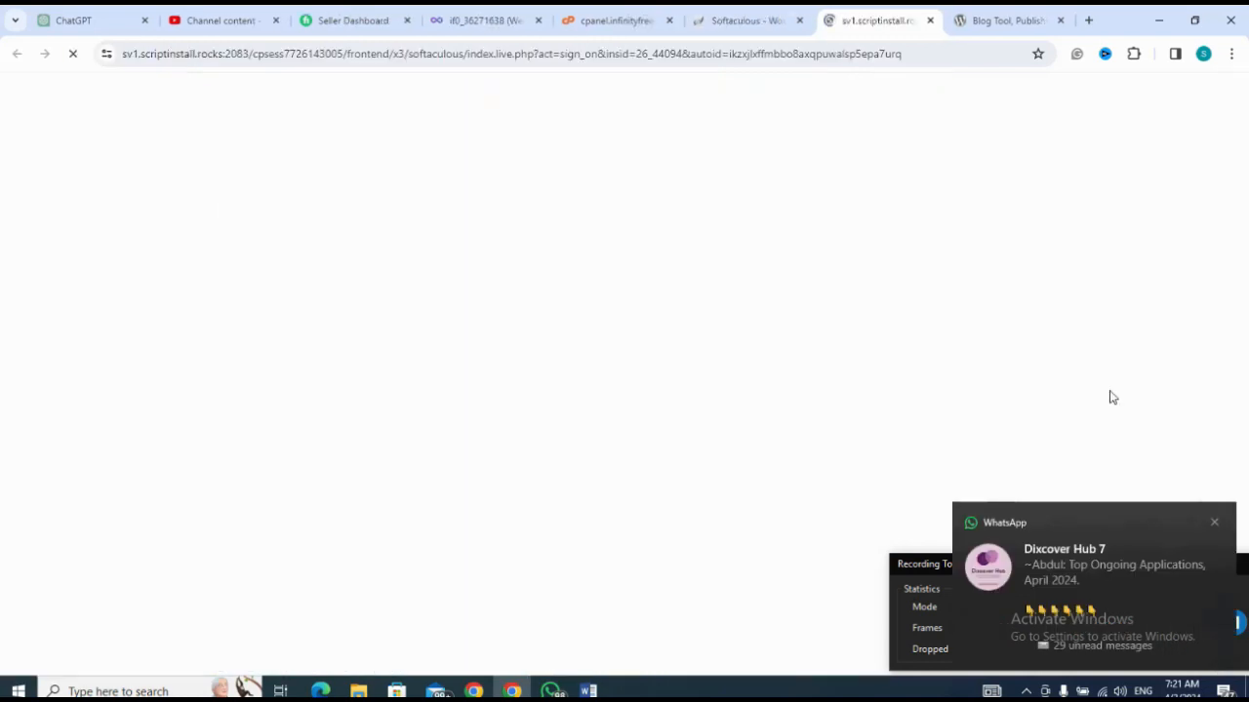
left_click(1214, 522)
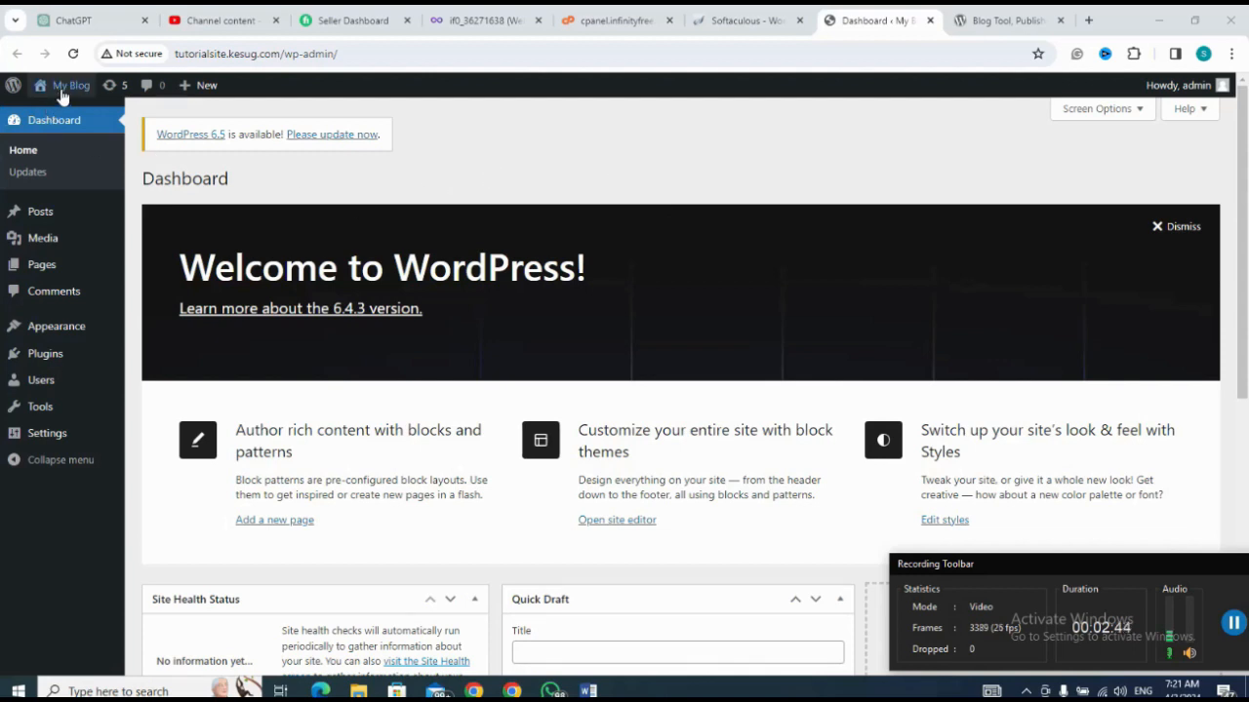
Step: Open the live My Blog site in a new browser tab and look over its default front page
mouse_move(62, 94)
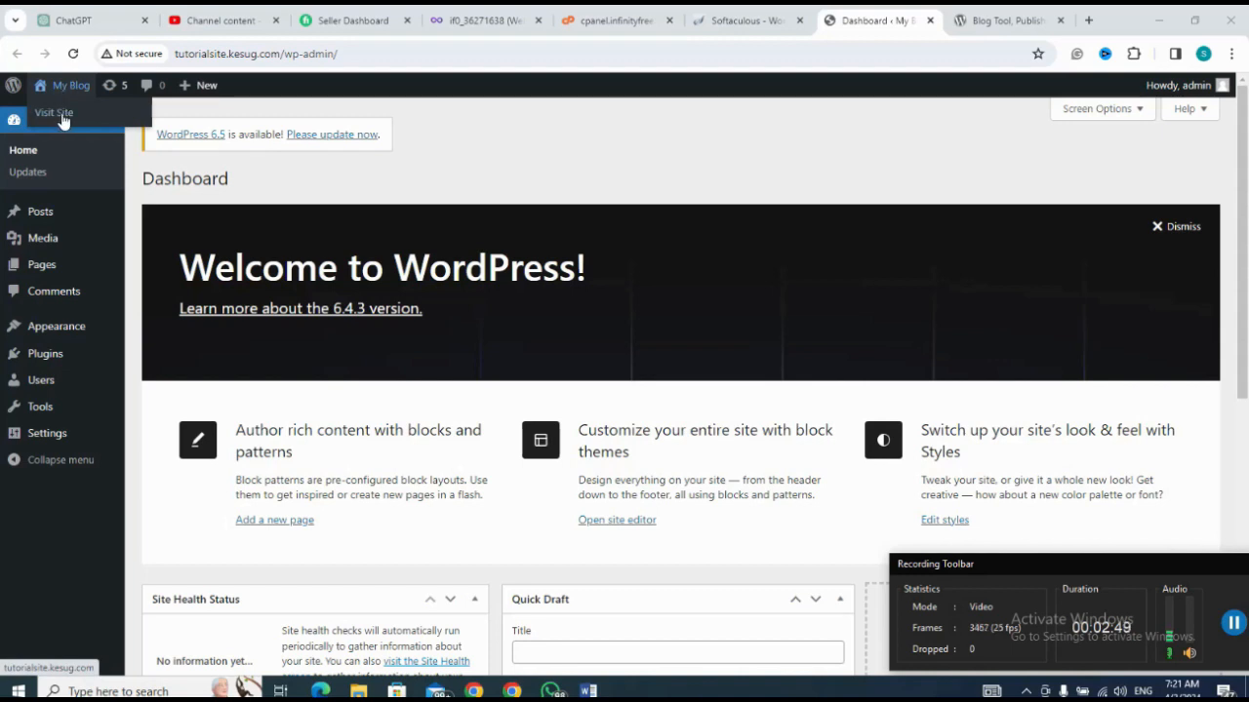
right_click(62, 119)
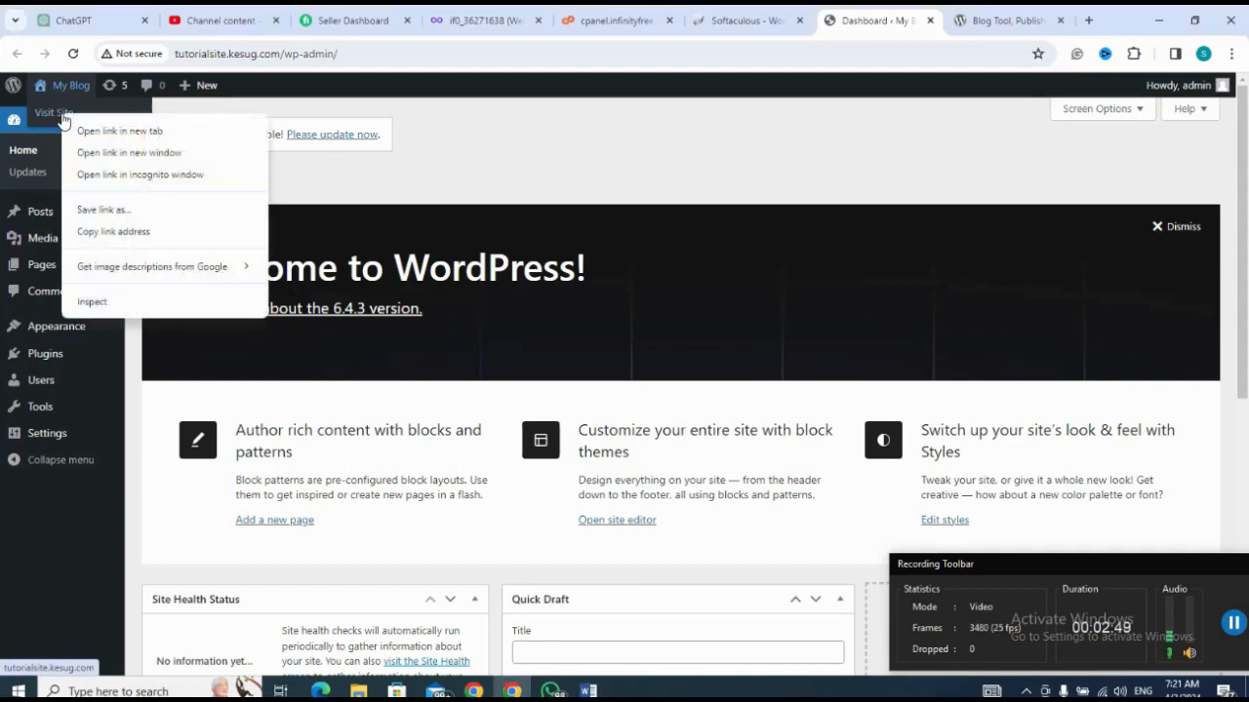
left_click(109, 134)
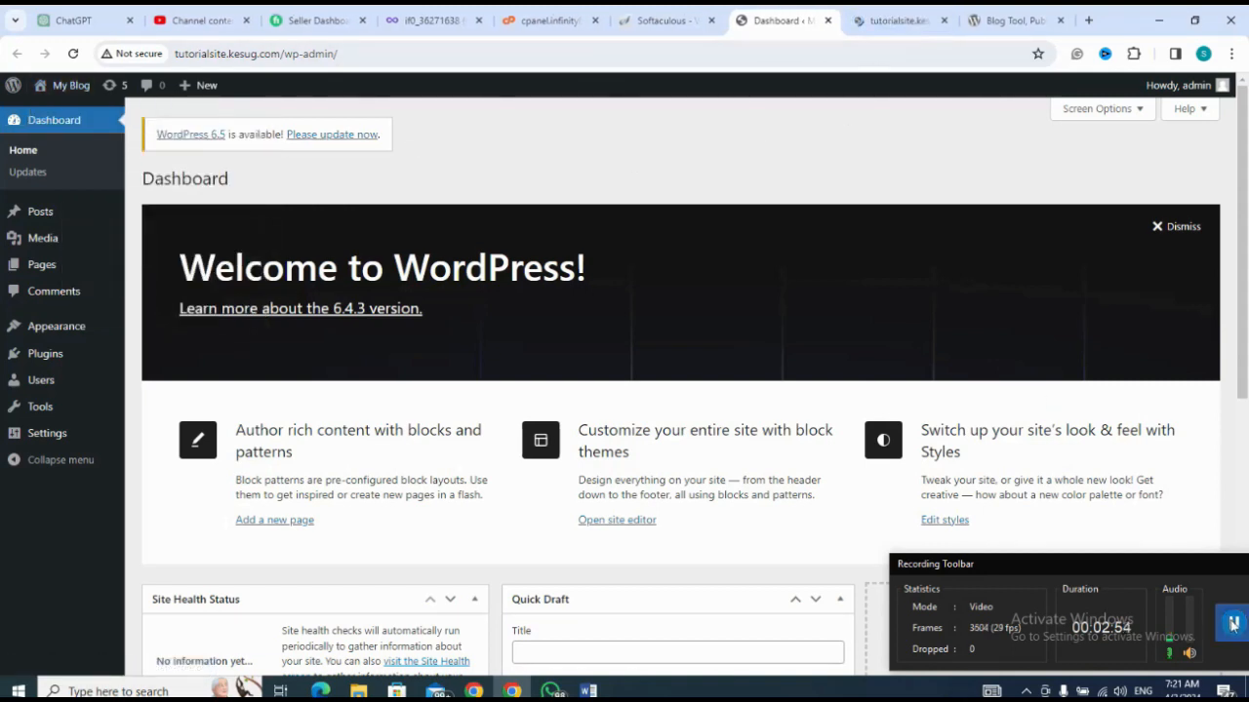
left_click(894, 23)
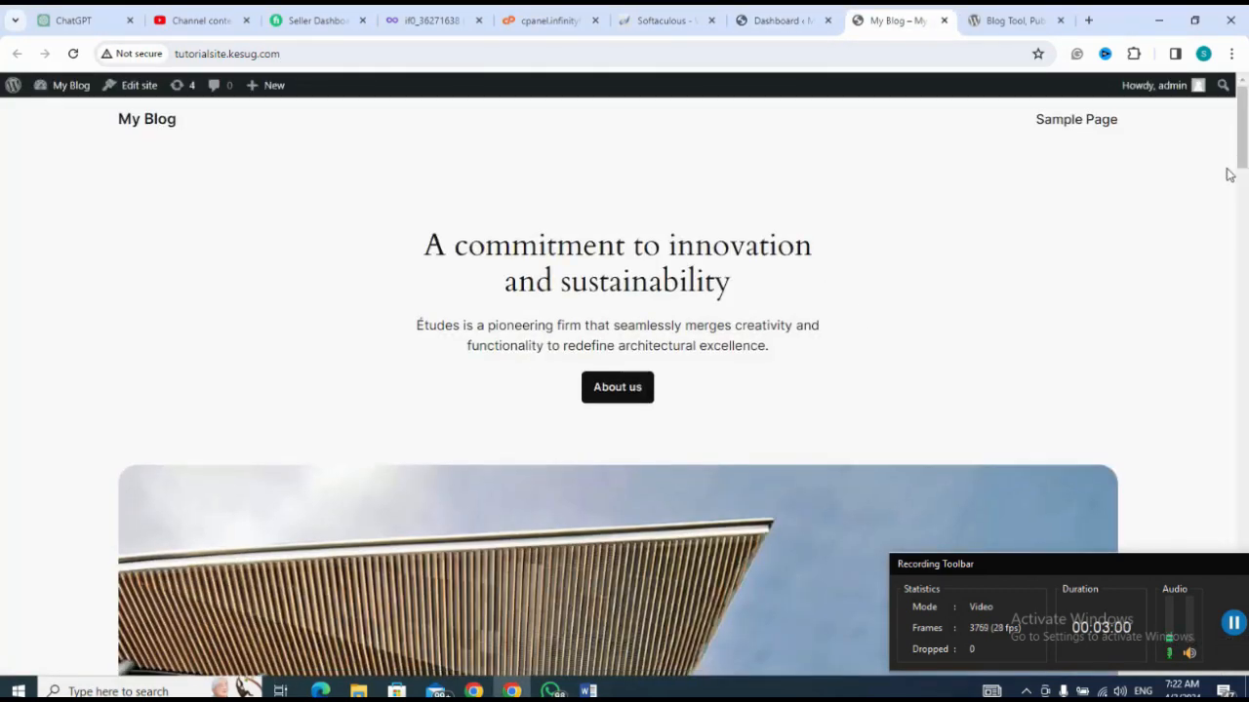
mouse_move(1239, 168)
left_mouse_down()
mouse_move(1234, 373)
mouse_move(1229, 145)
mouse_move(1231, 320)
mouse_move(1244, 156)
left_mouse_up()
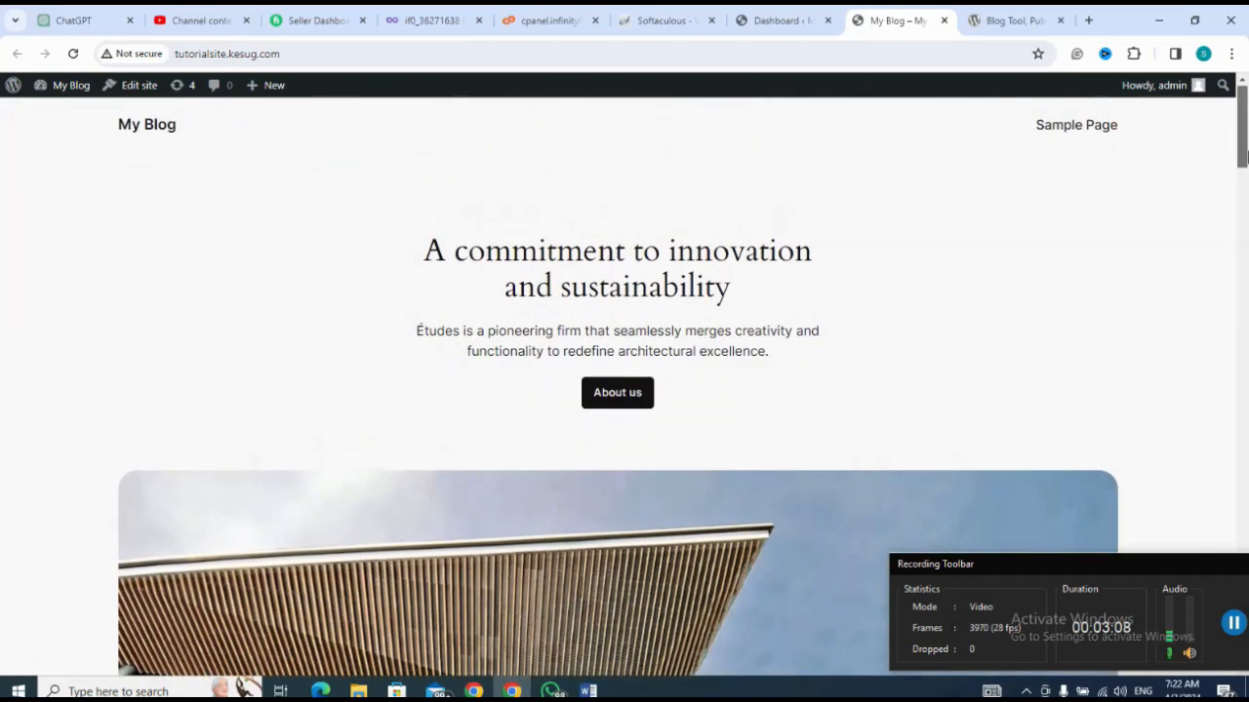
Step: Return to the dashboard, search the theme directory for astra, and install the Astra theme
left_click(775, 22)
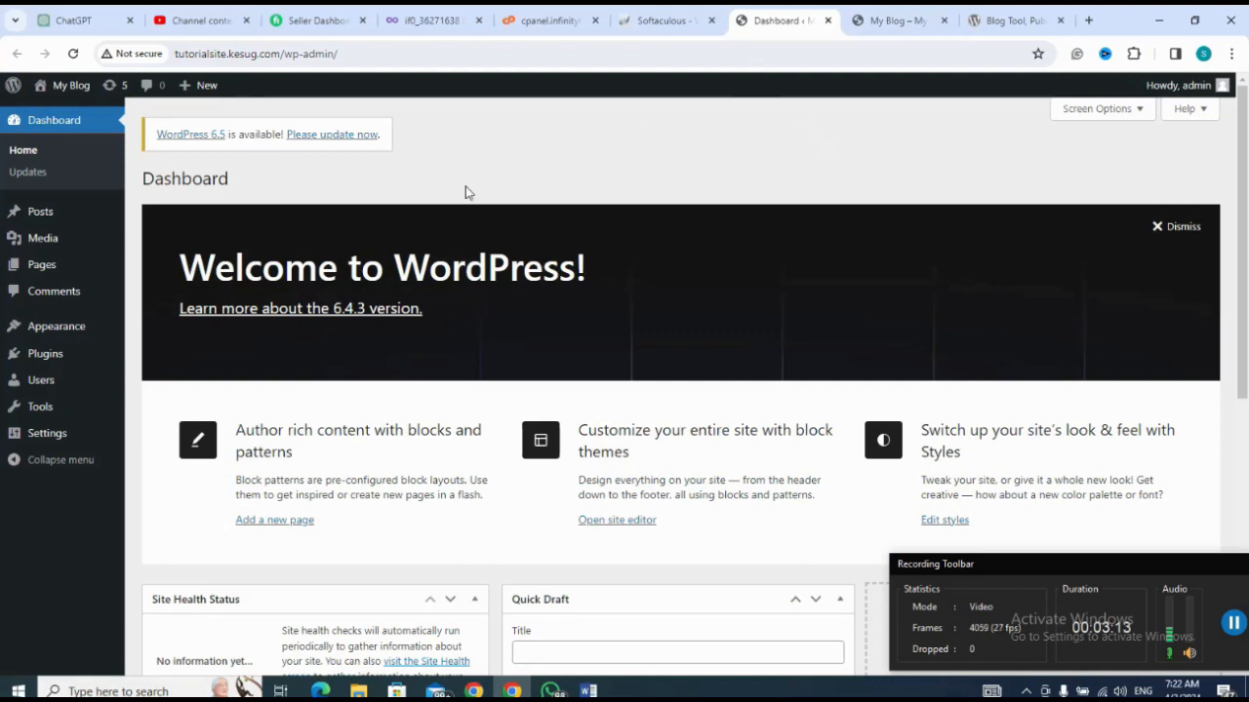
mouse_move(56, 334)
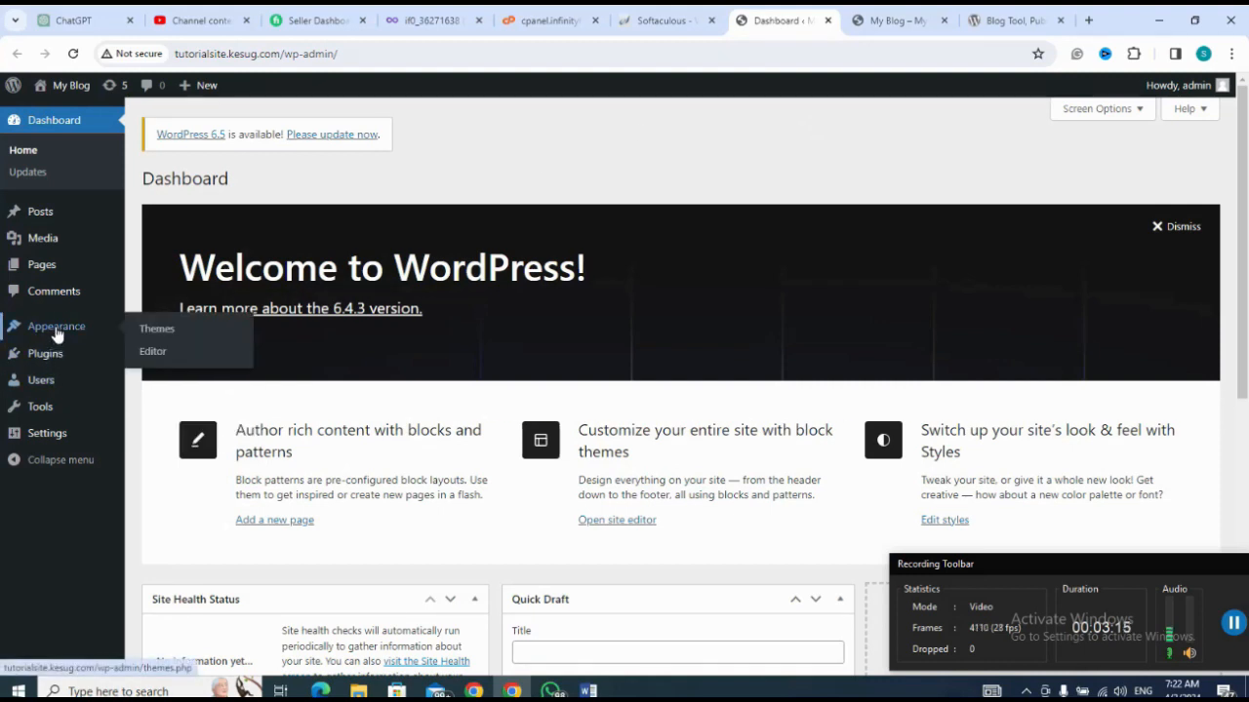
left_click(56, 334)
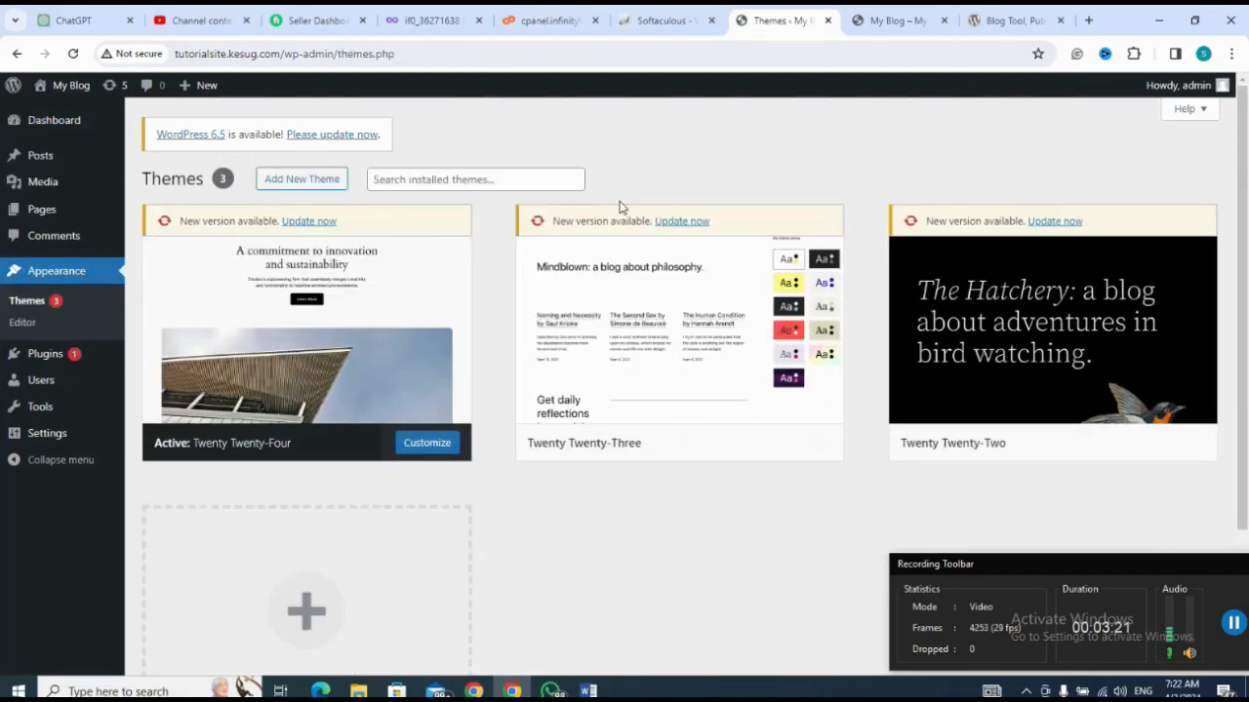
left_click(327, 183)
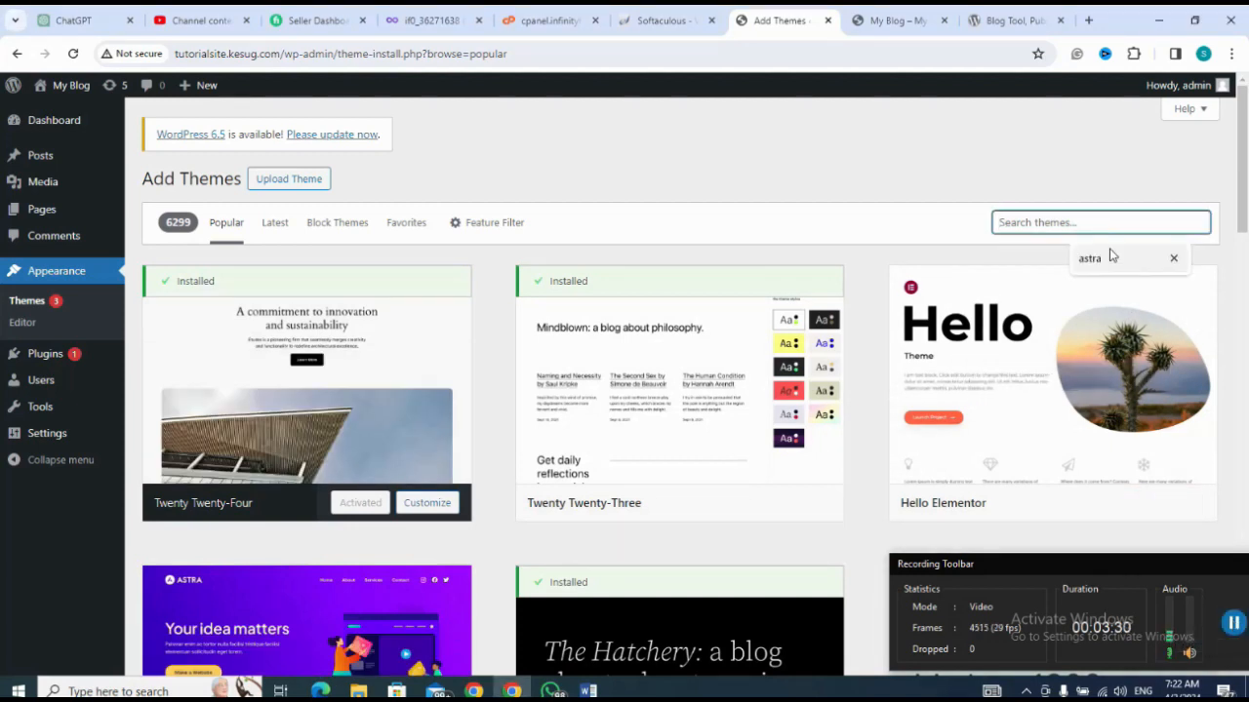
left_click(1106, 258)
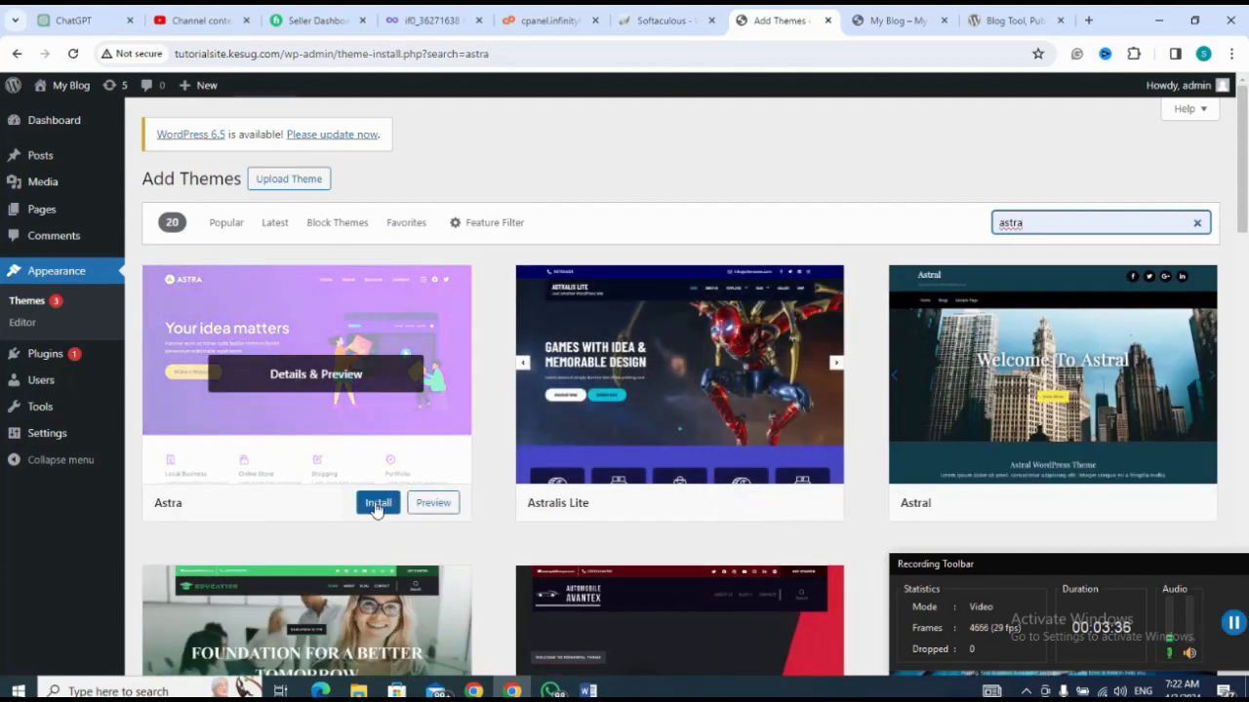
left_click(377, 503)
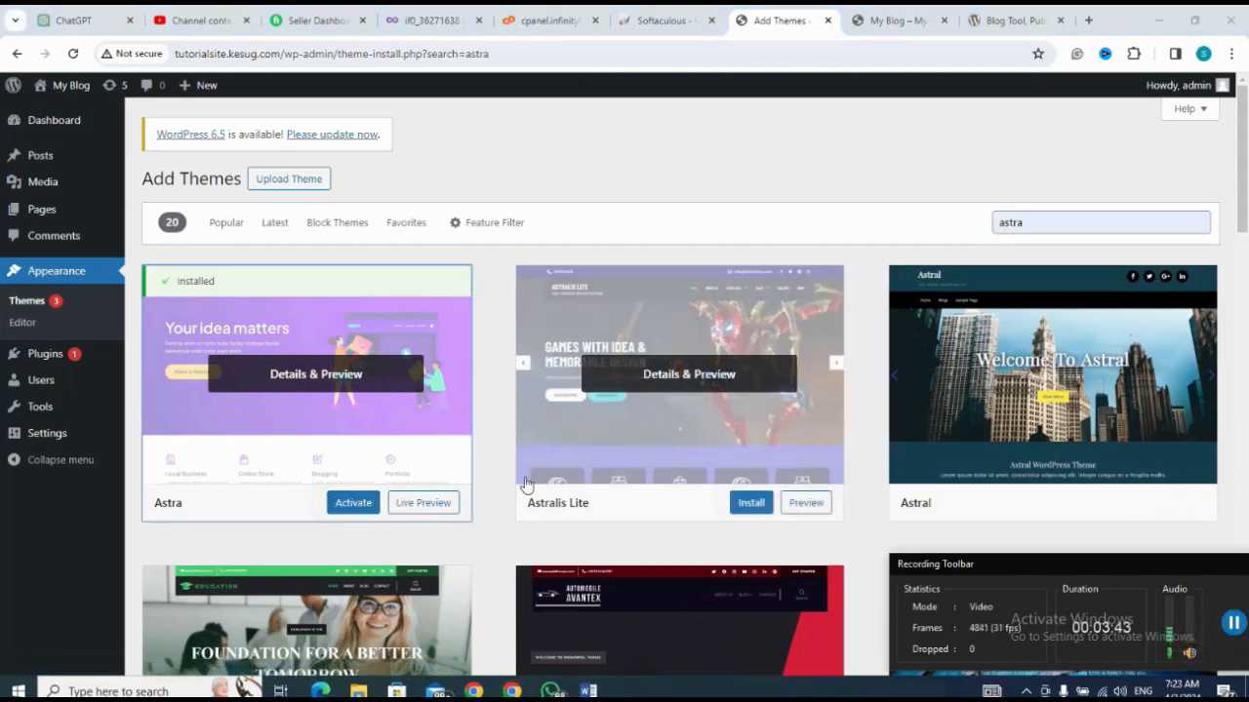
Step: Activate the Astra theme and start building with its Classic Starter Templates, choosing Elementor as the page builder
left_click(352, 504)
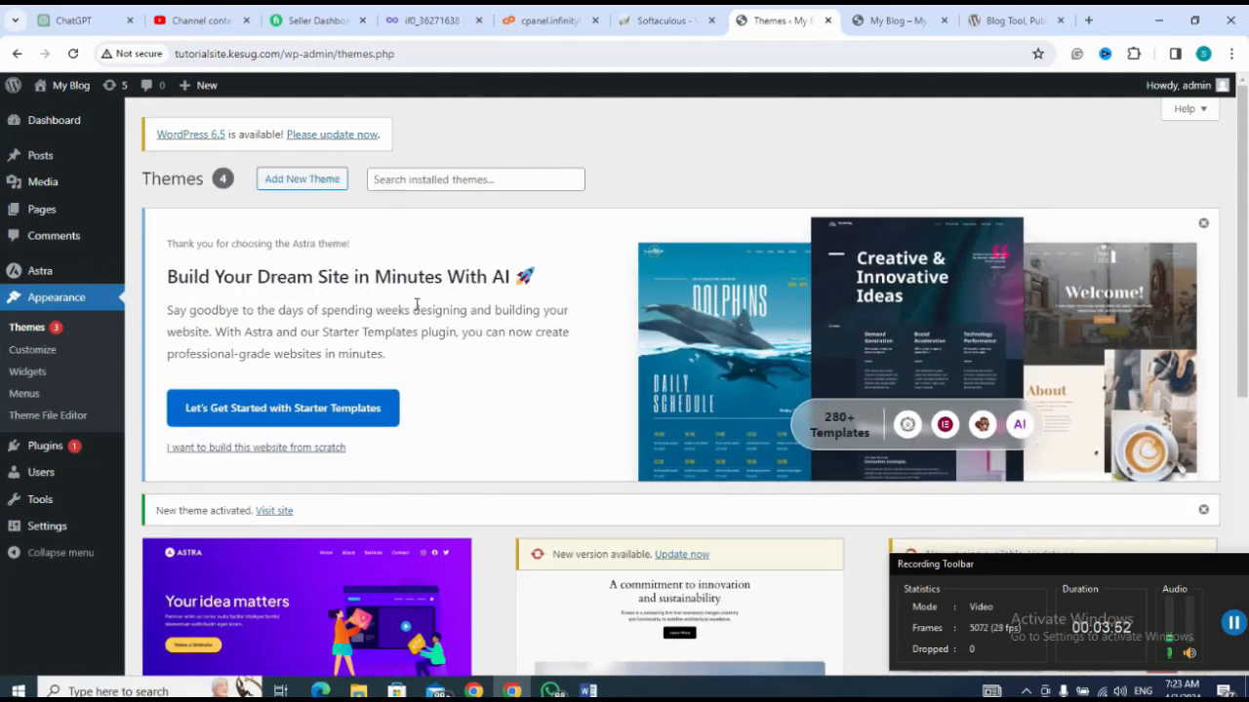
left_click(313, 415)
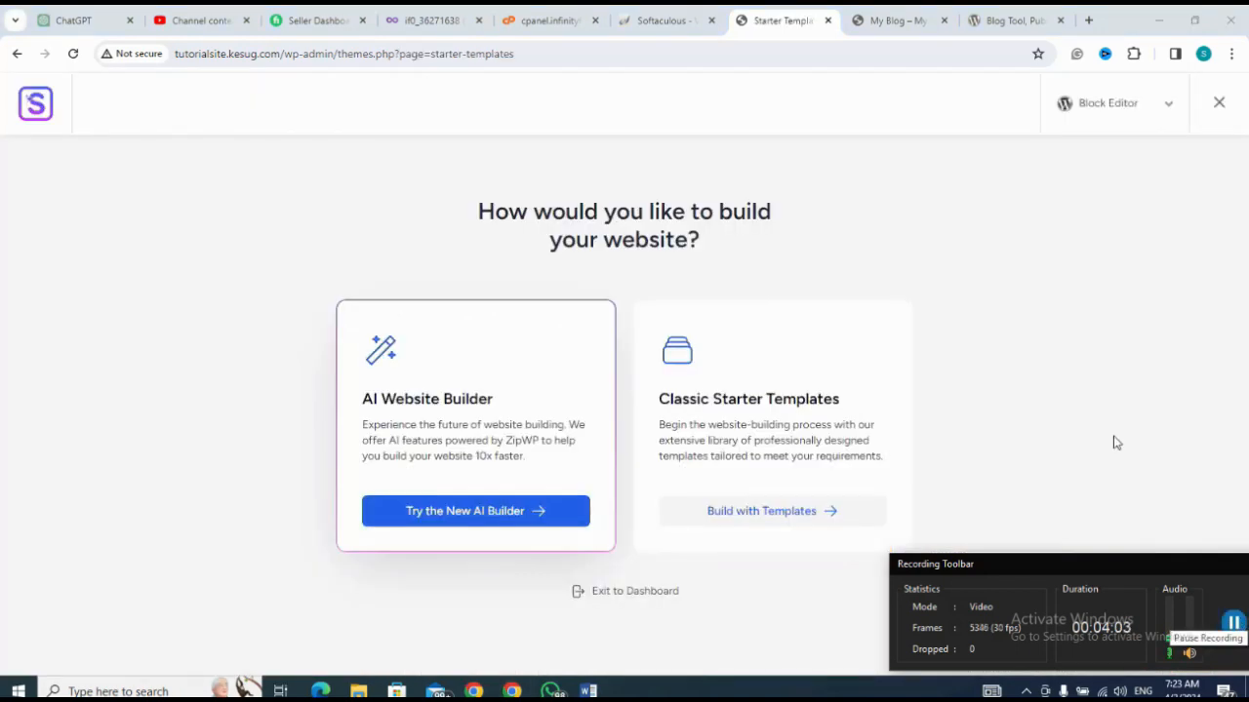
left_click(772, 514)
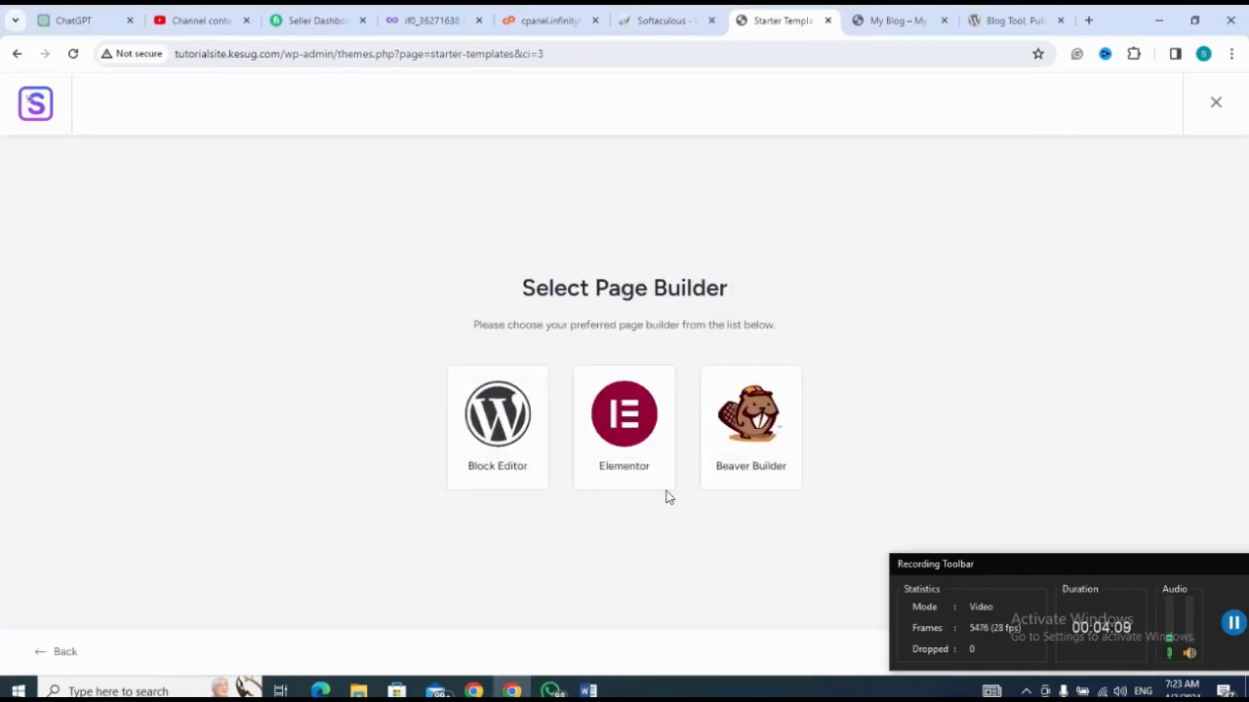
left_click(629, 439)
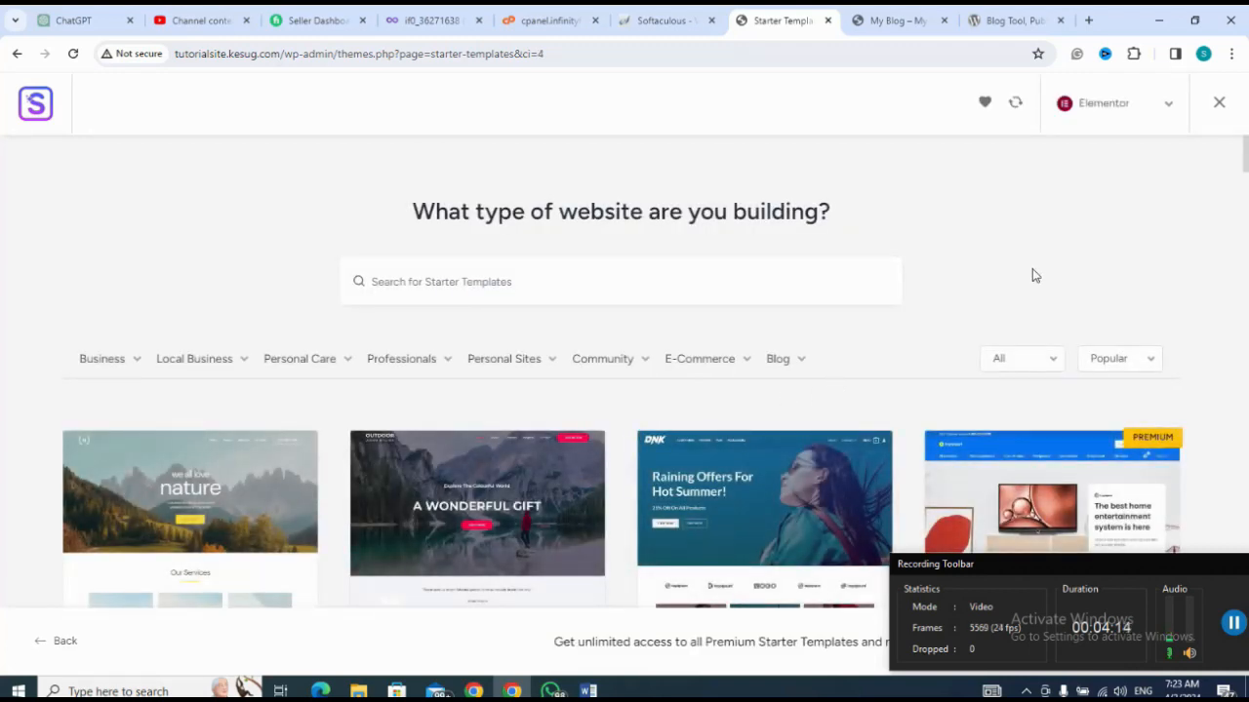
Step: Select the Outdoor Adventure starter template, preview its page, and continue with the original logo, fonts and colors
scroll(1040, 264, "down", 4)
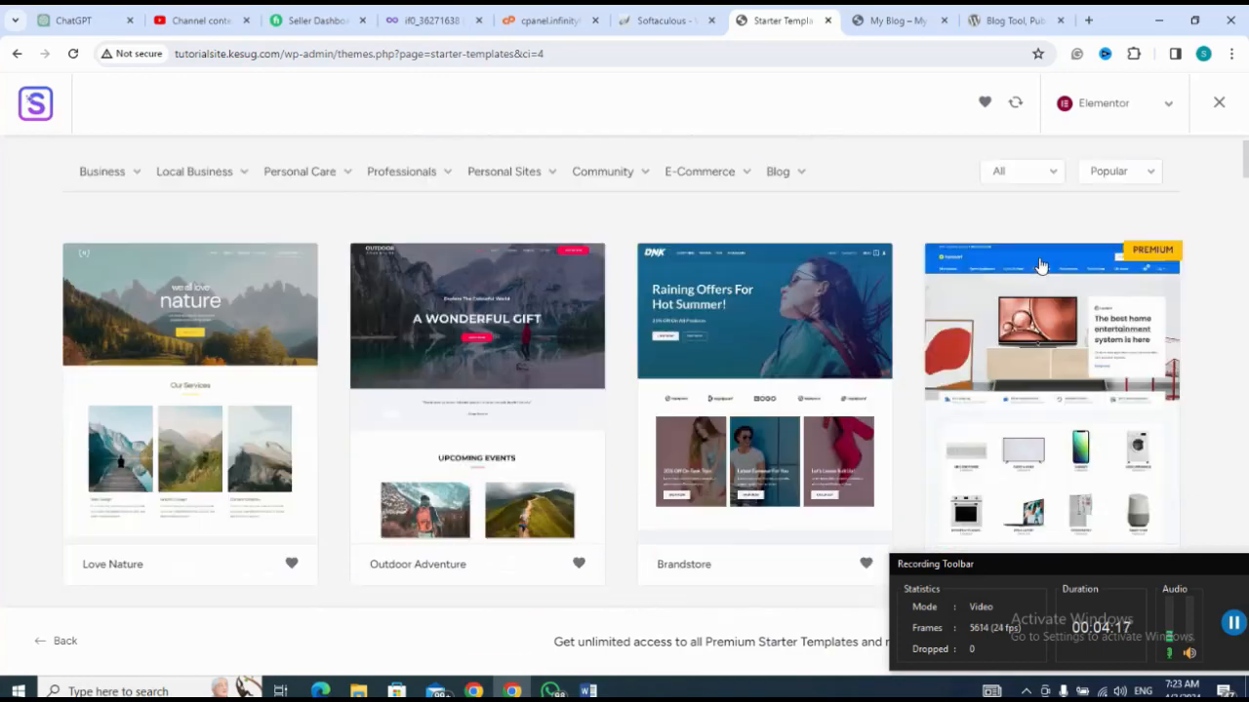
scroll(1040, 265, "down", 5)
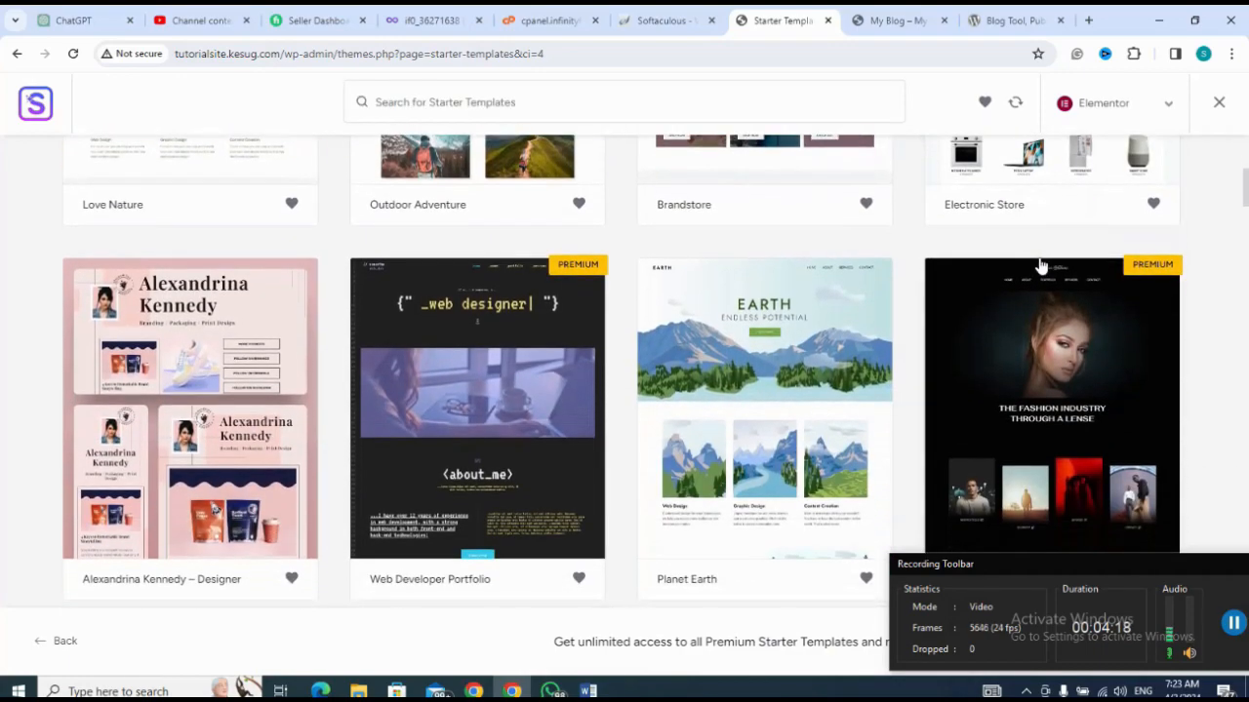
scroll(1040, 265, "up", 4)
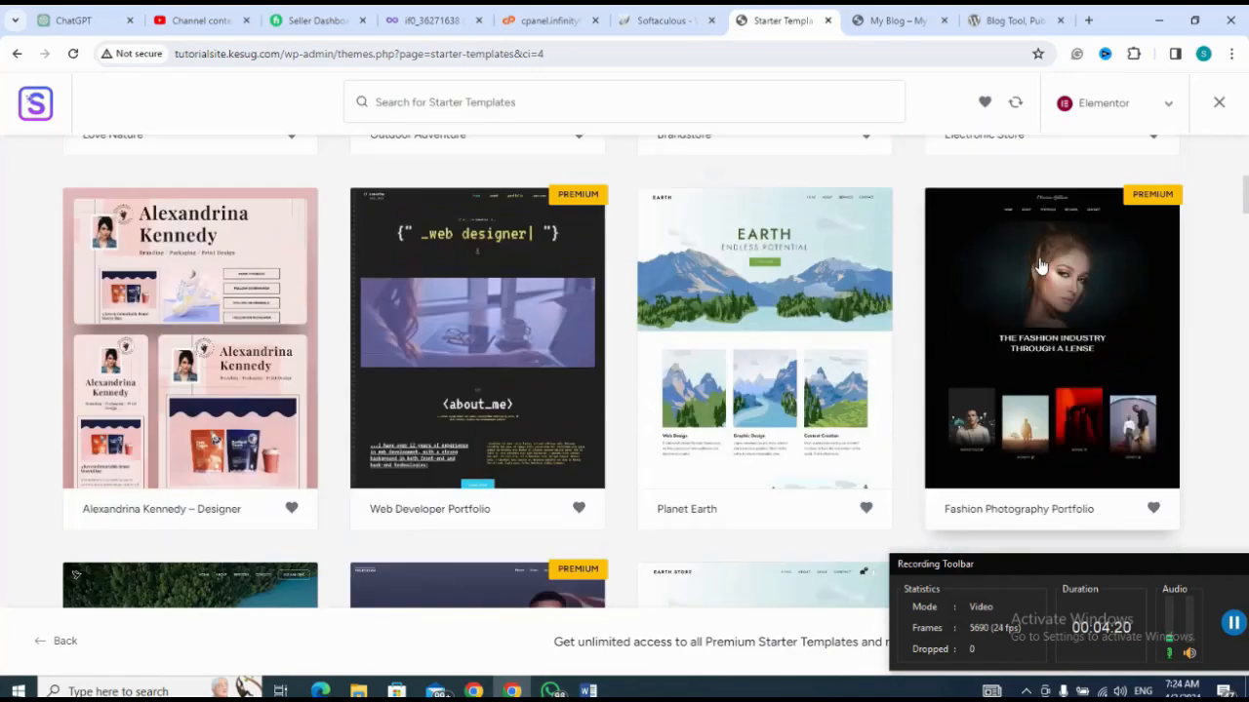
scroll(1039, 264, "up", 2)
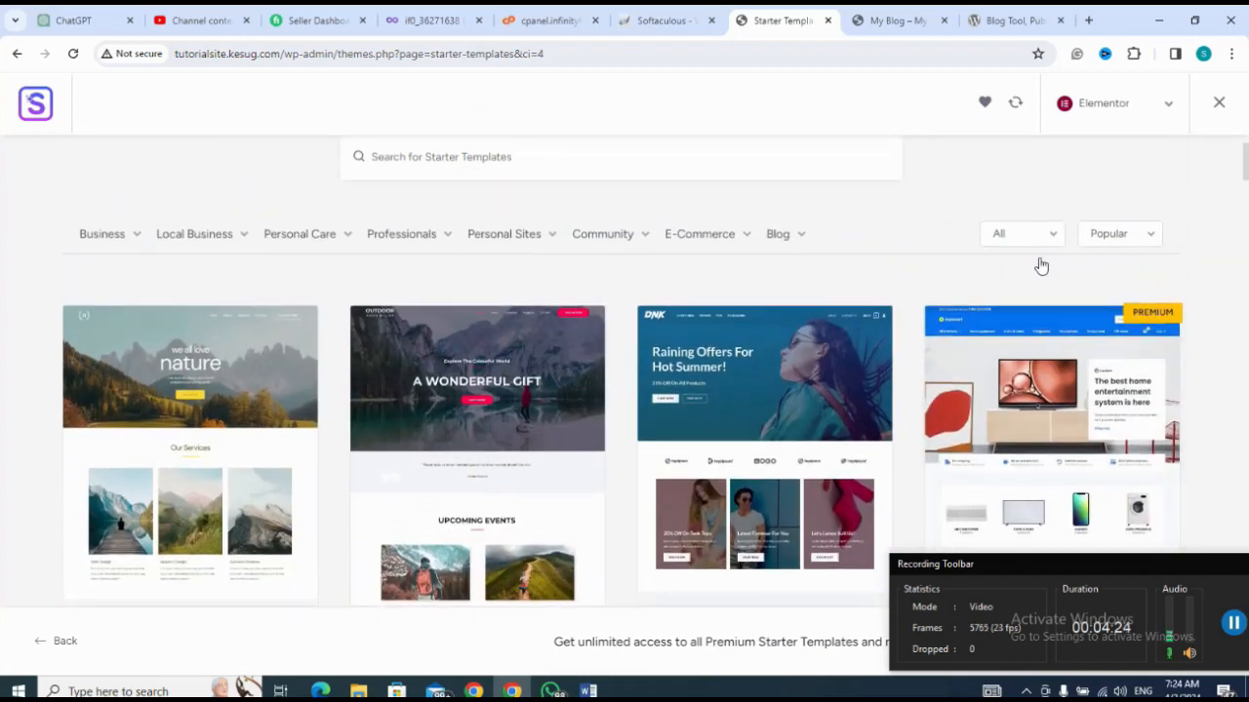
left_click(509, 382)
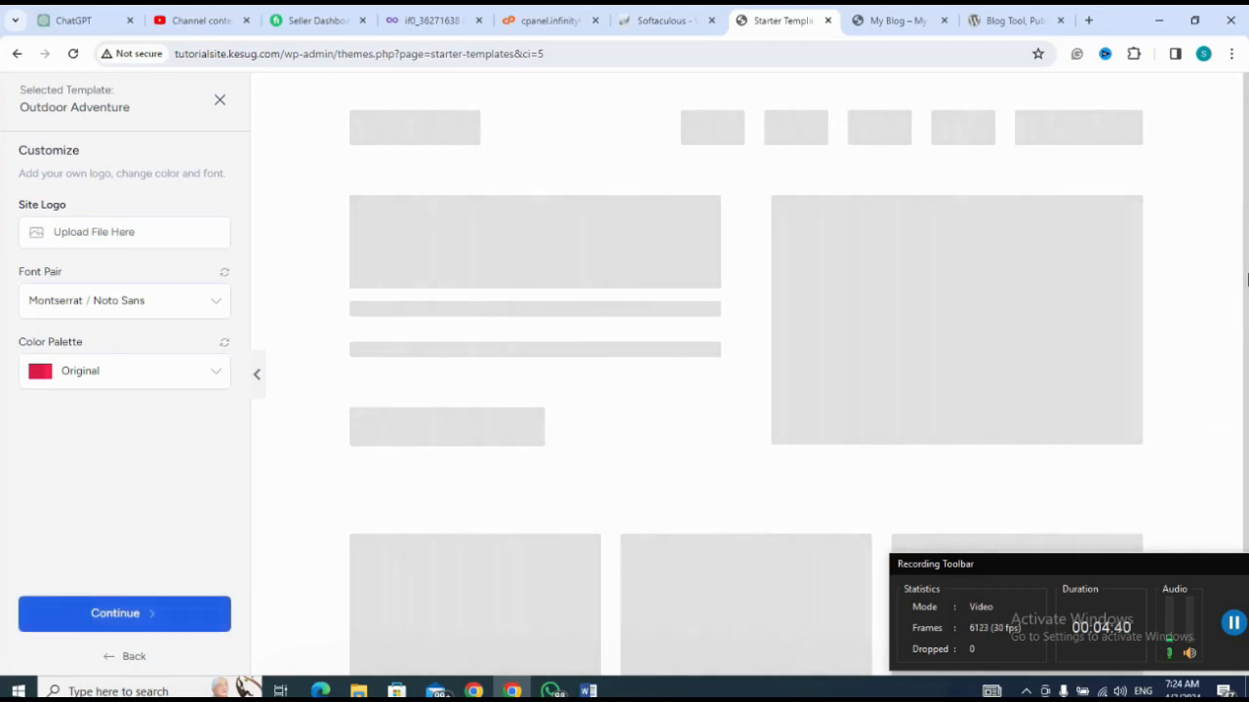
left_click(1232, 625)
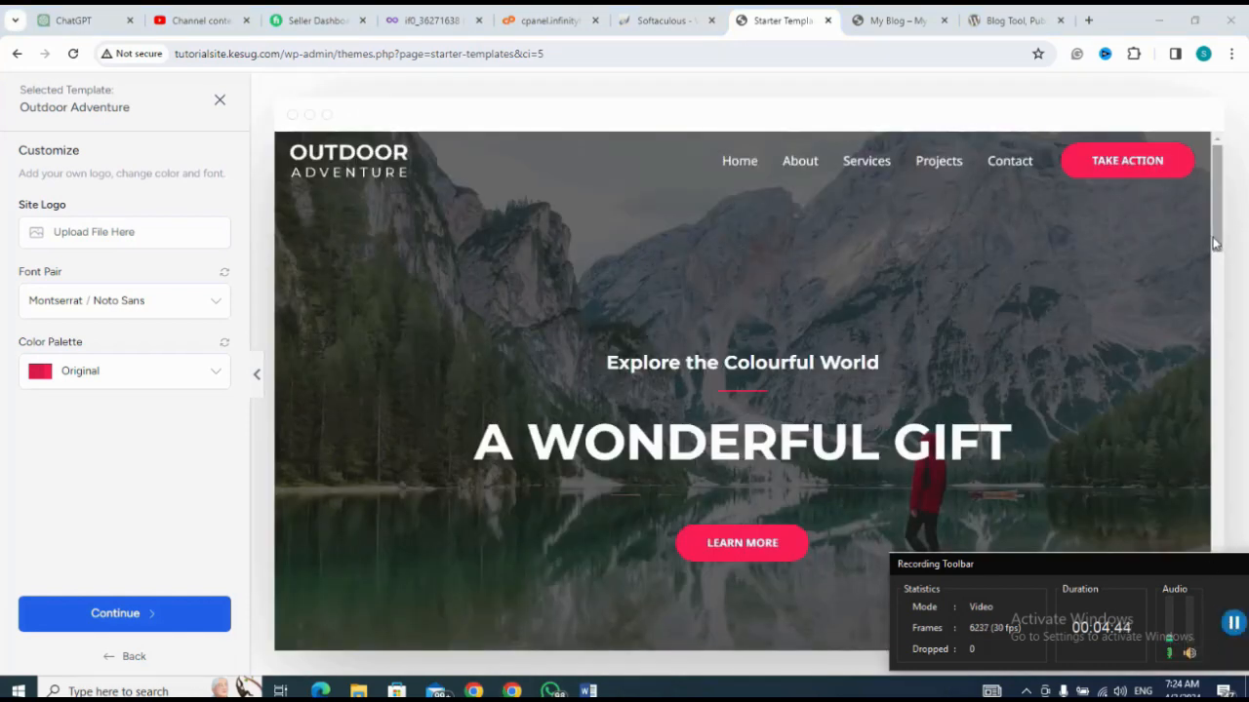
left_click_drag(1217, 244, 1156, 500)
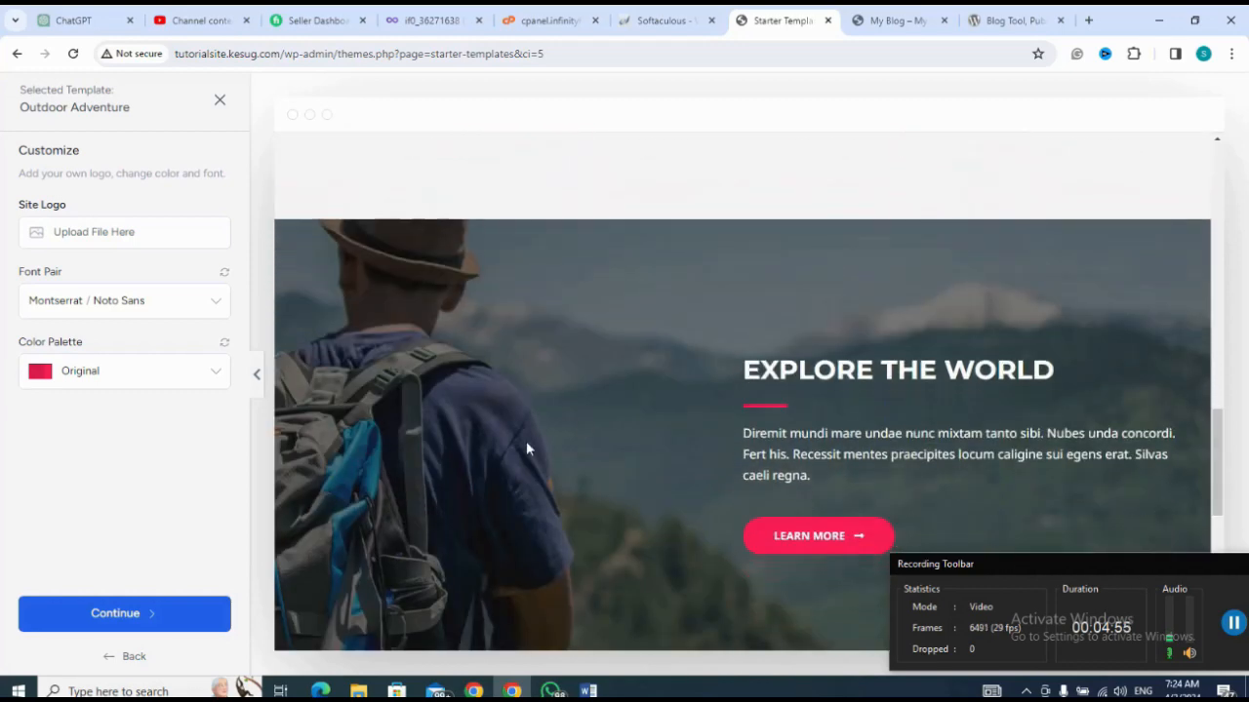
left_click(130, 618)
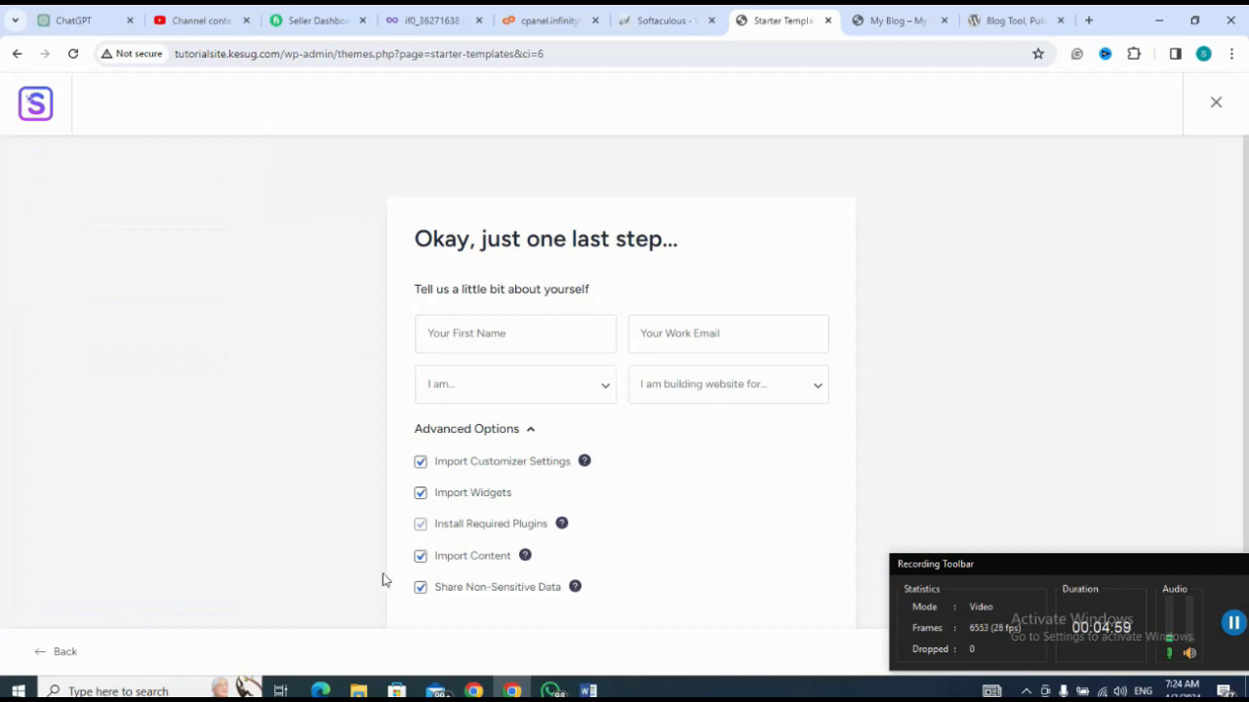
Step: Fill in the first name and work email, set the experience level to Intermediate and the website's purpose to My Client
left_click(512, 336)
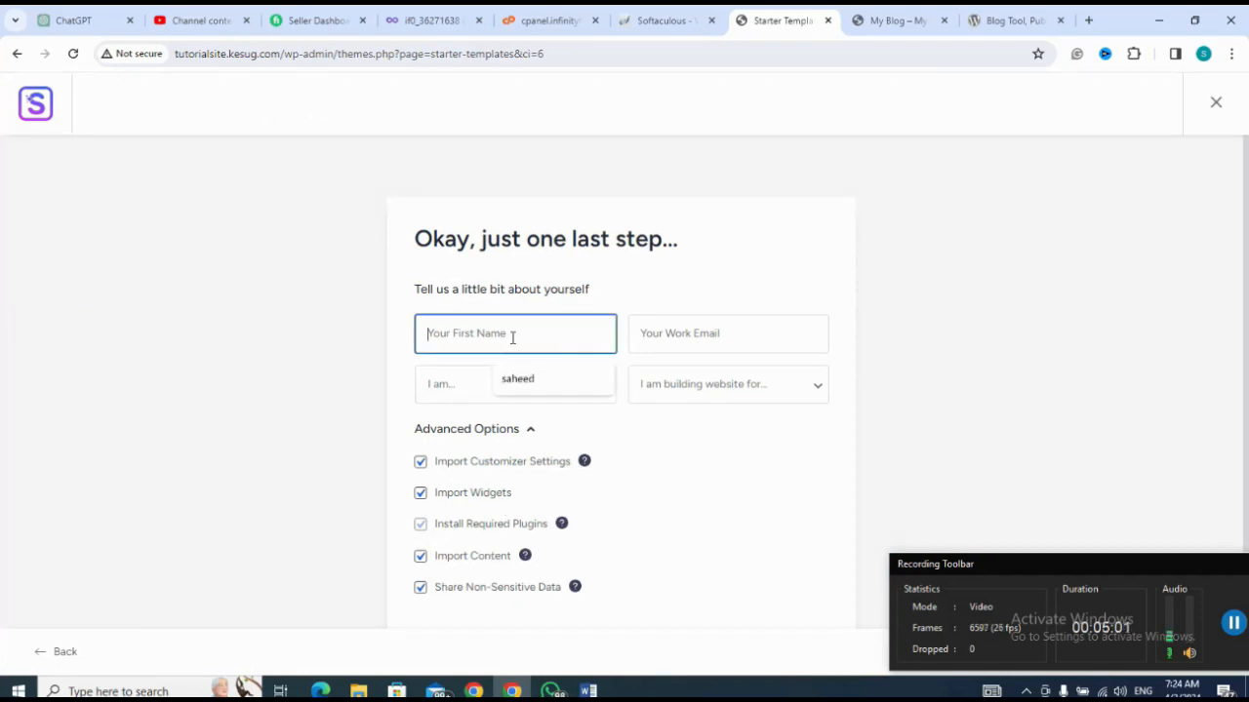
left_click(525, 380)
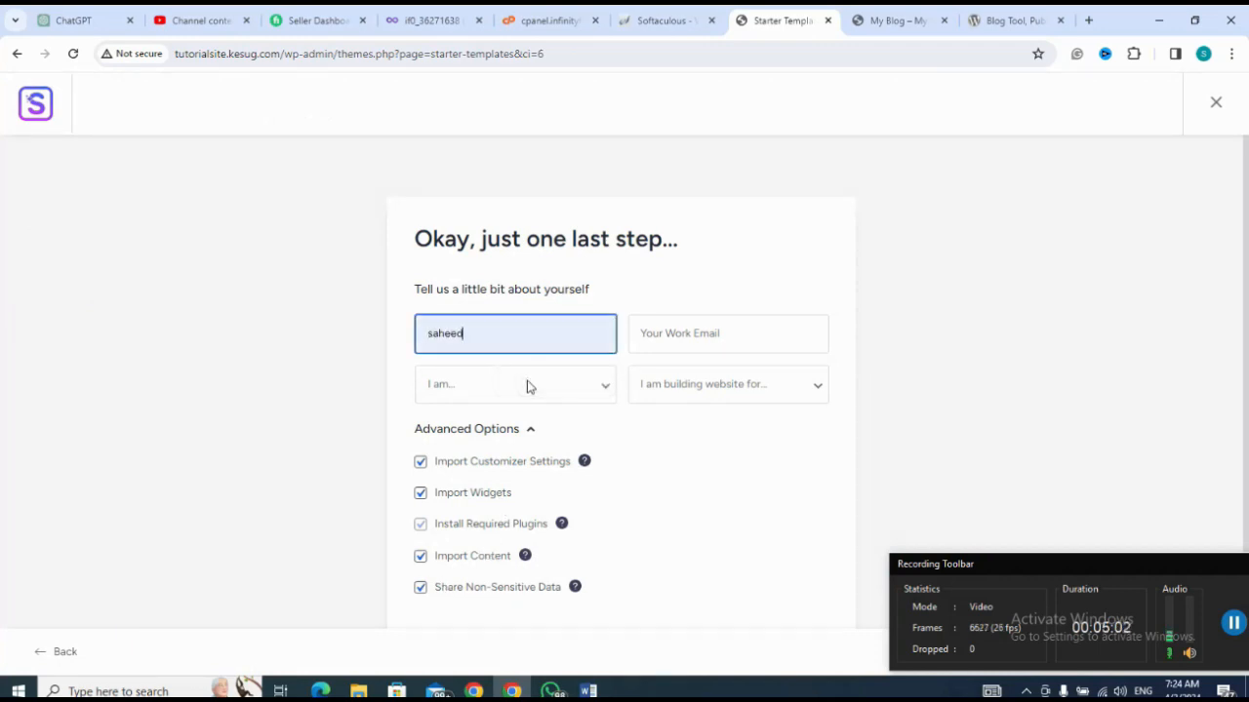
left_click(666, 337)
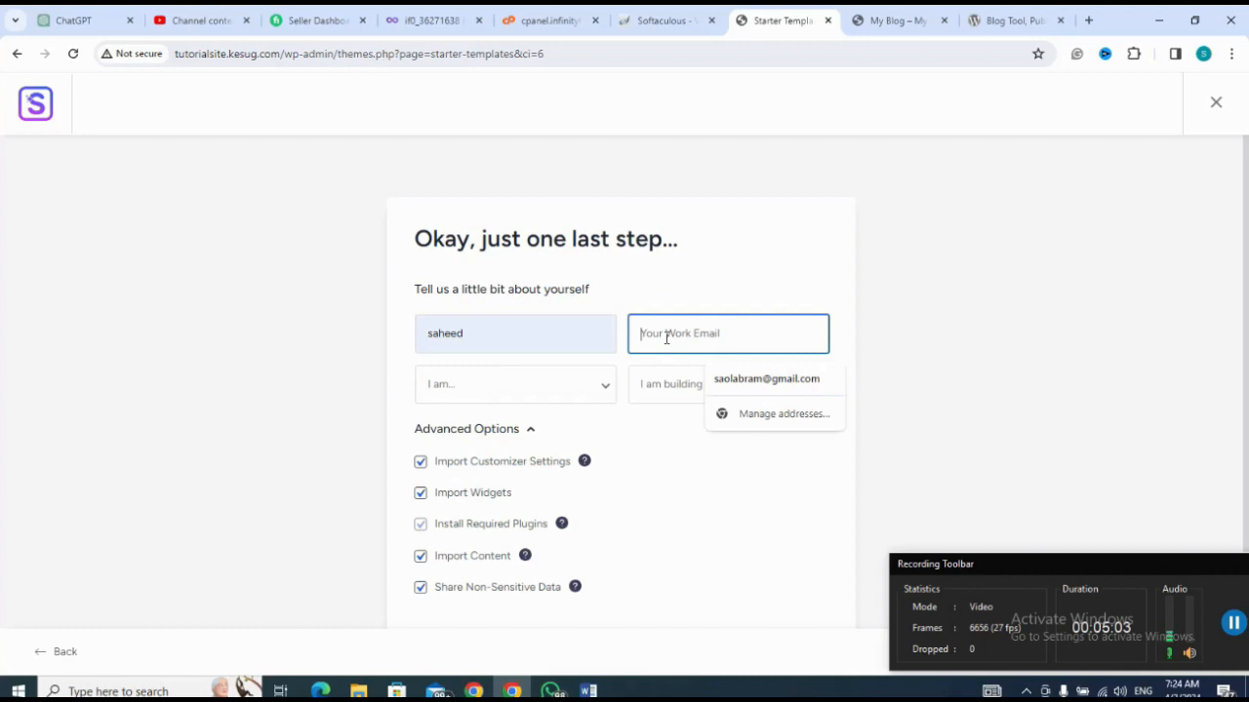
left_click(754, 380)
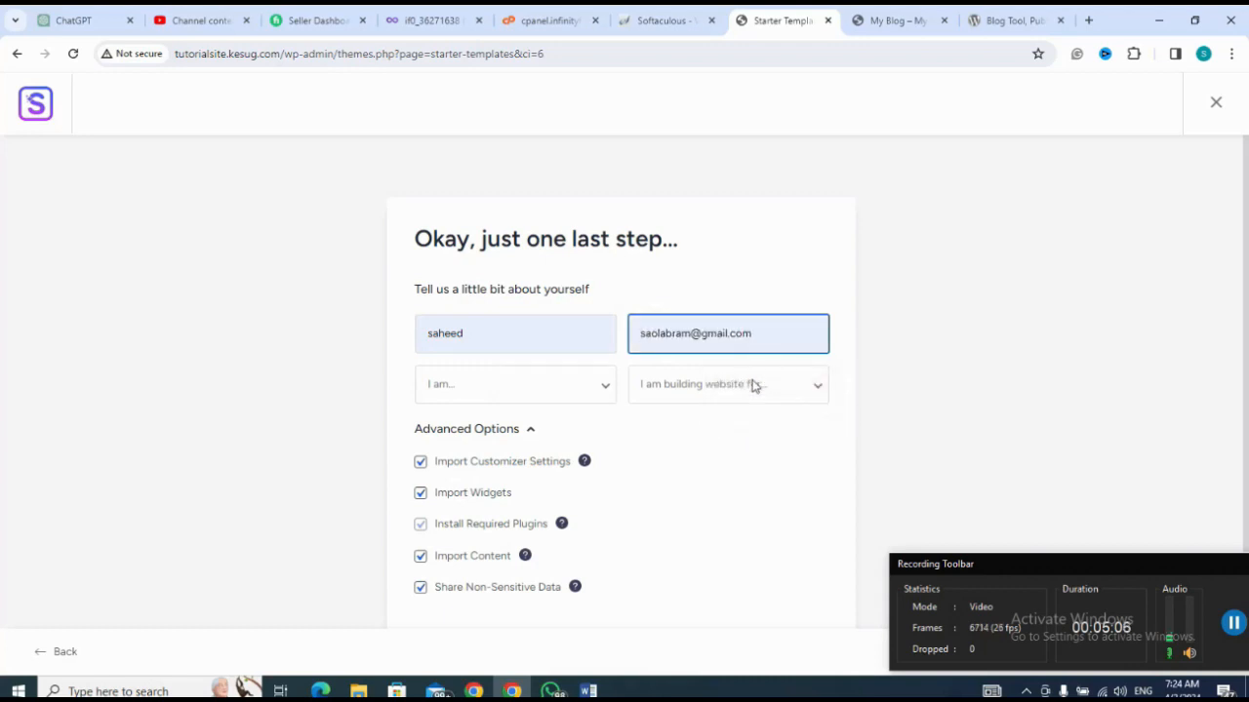
left_click(519, 396)
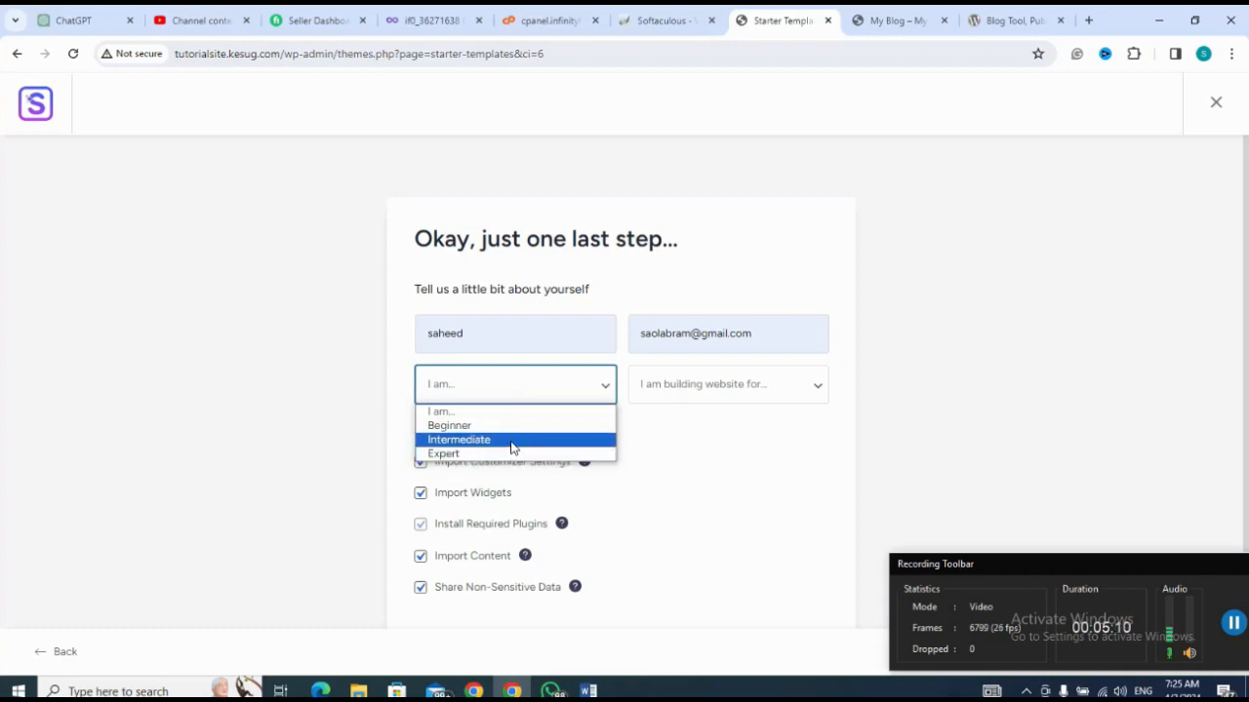
left_click(513, 441)
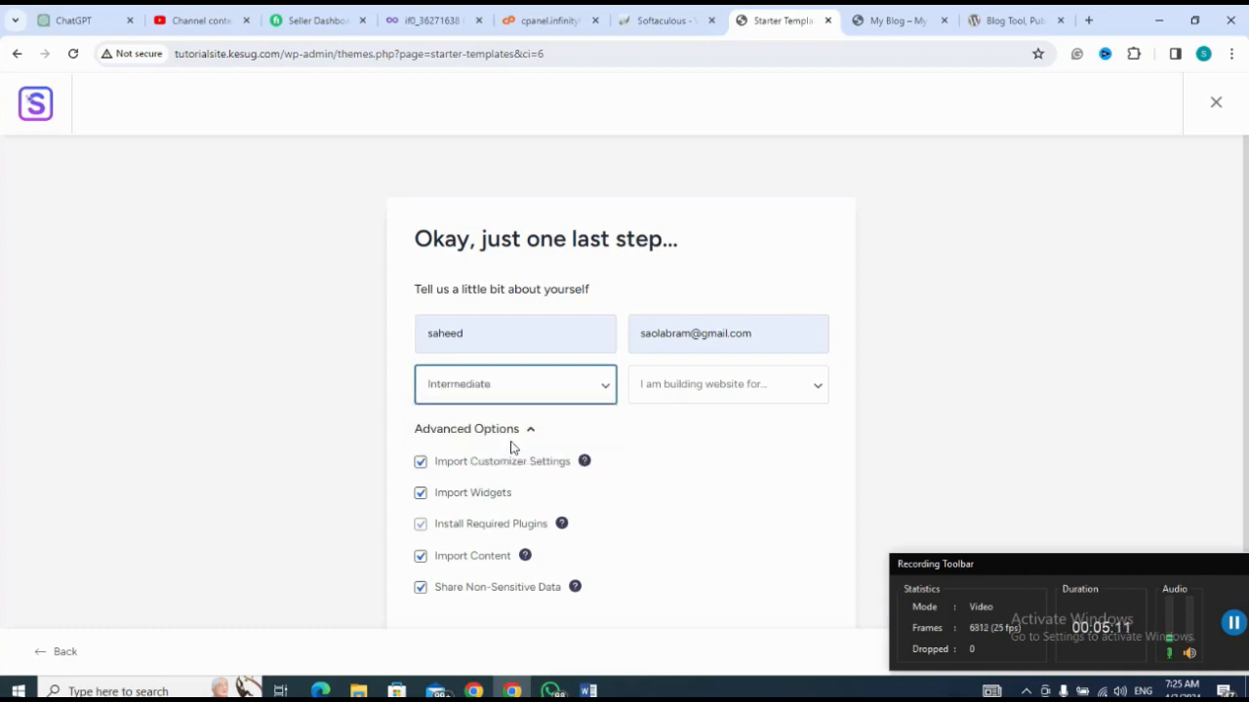
left_click(741, 393)
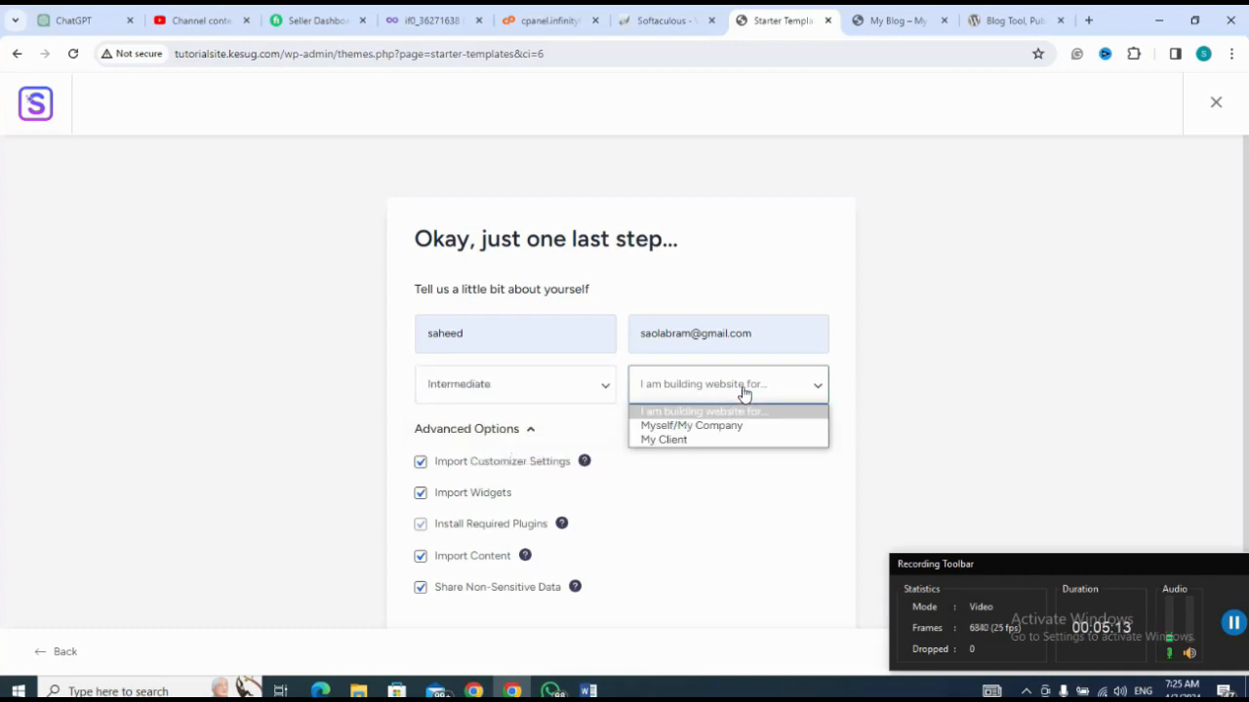
left_click(720, 443)
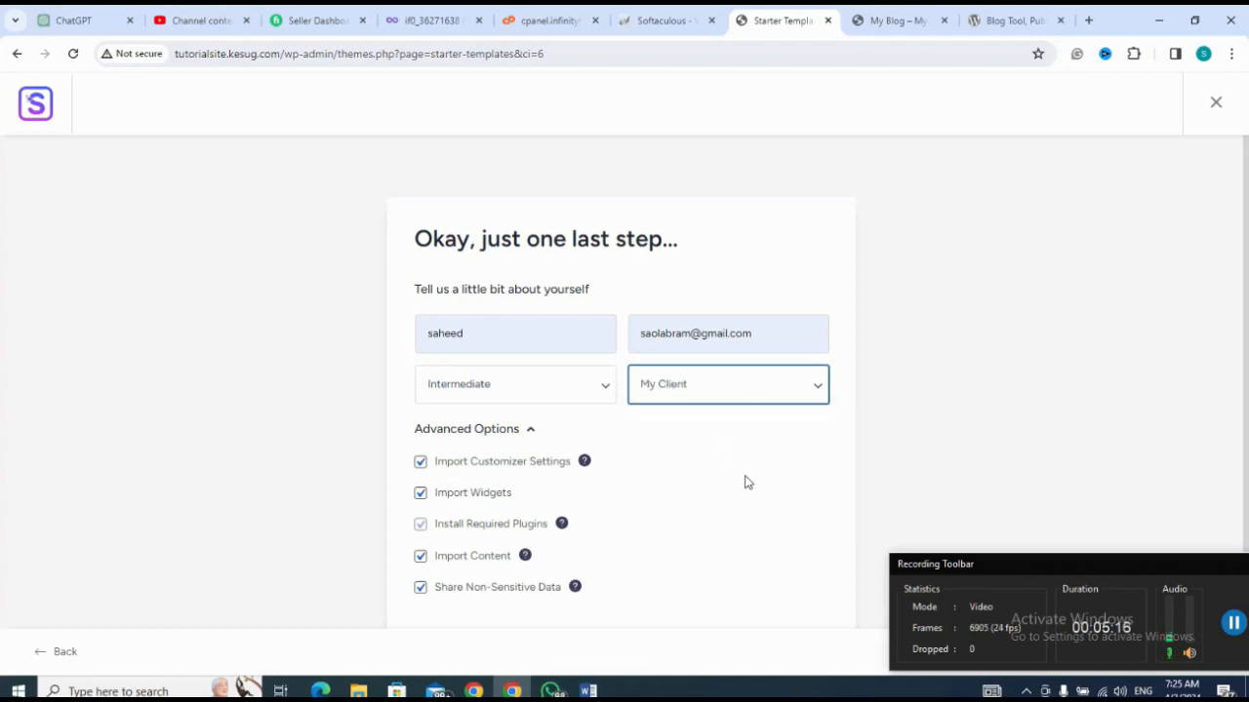
left_click(747, 482)
Step: Submit the form to build the website with all import options enabled, and go to the WordPress dashboard
scroll(744, 479, "down", 3)
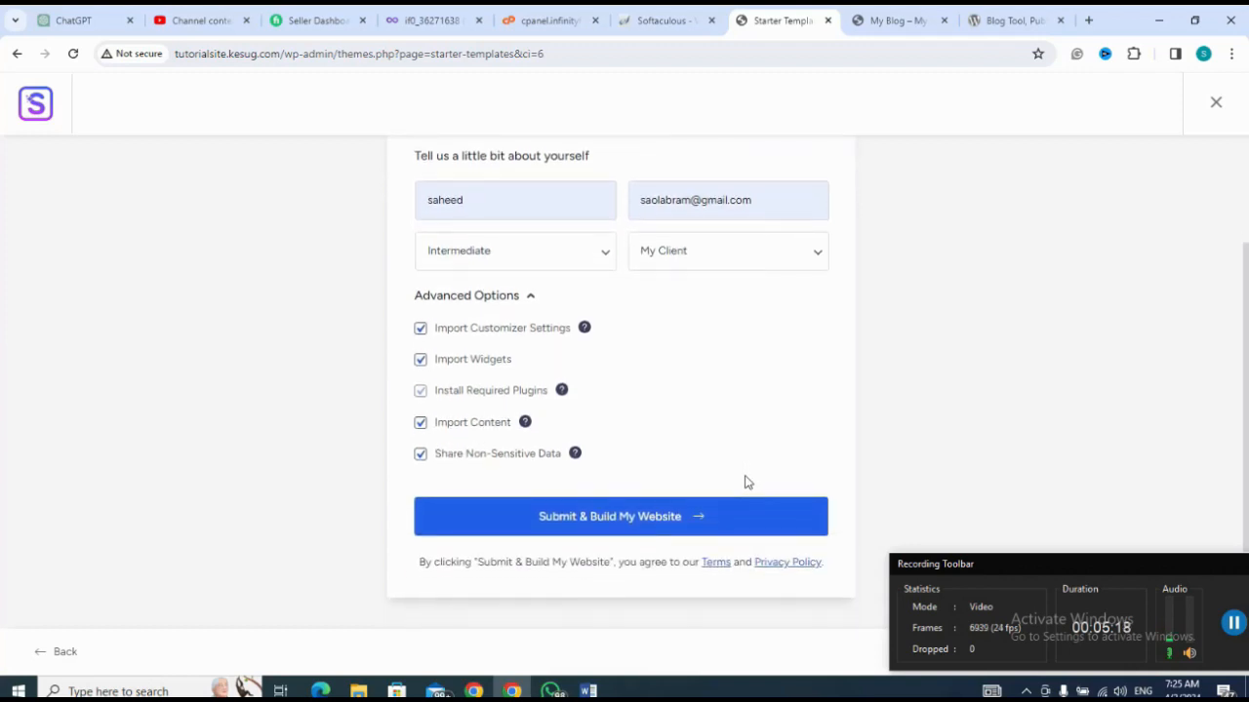
left_click(603, 525)
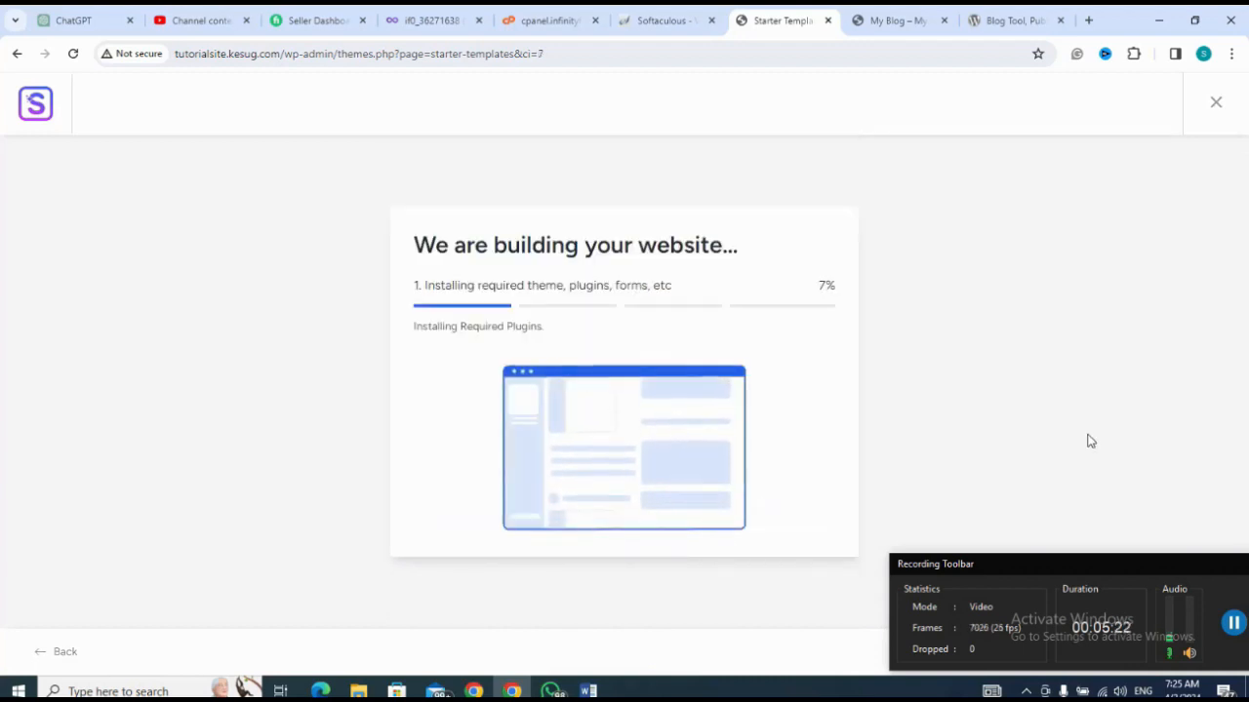
left_click(1233, 624)
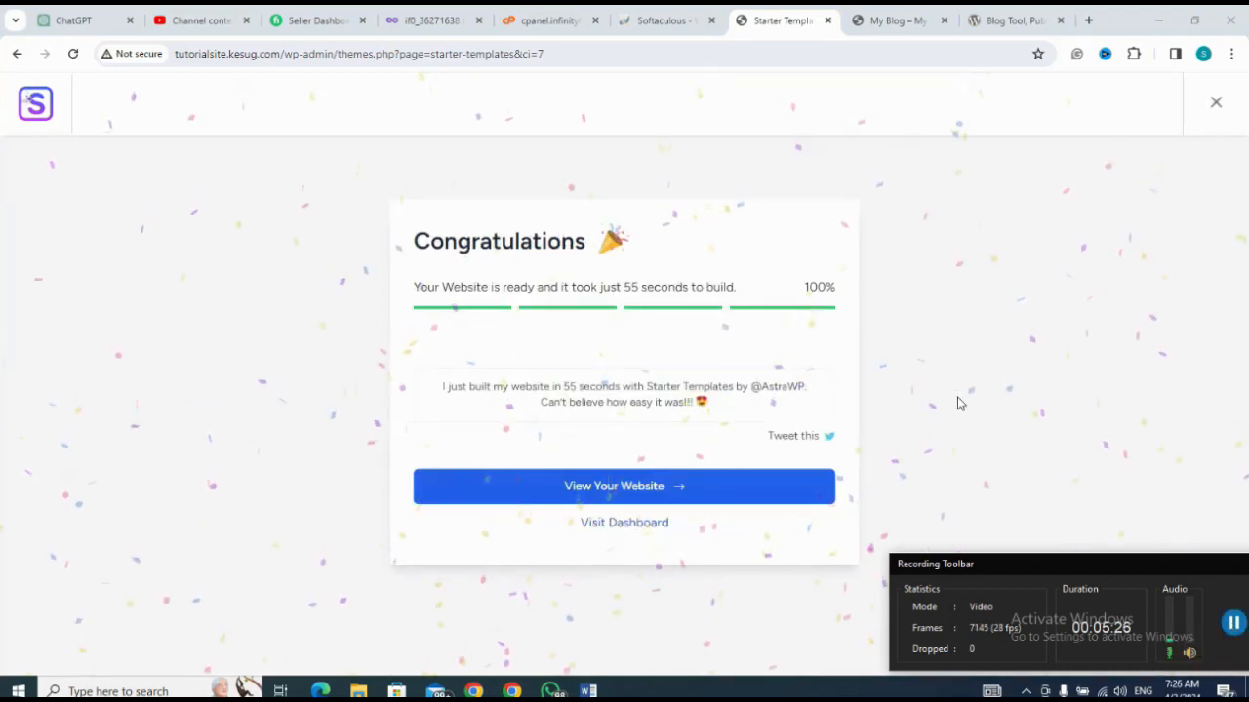
left_click(632, 527)
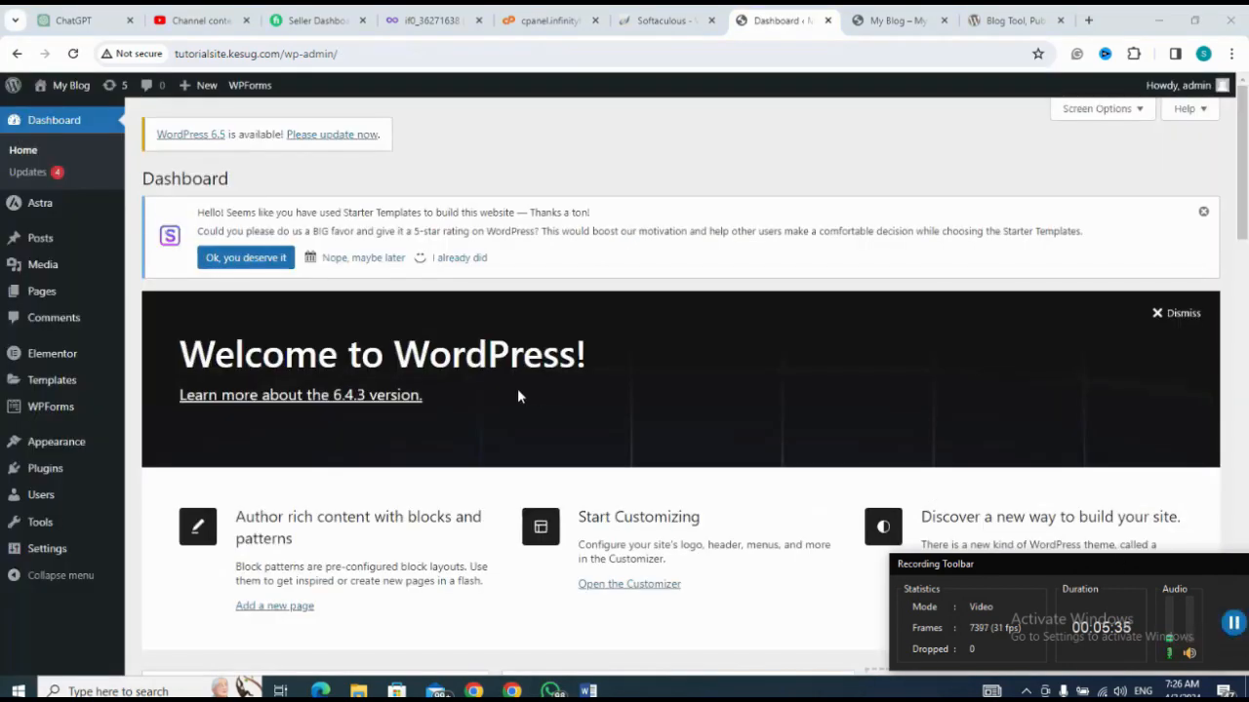
Step: Reload the live My Blog site in its browser tab and look over the imported home page
left_click(891, 24)
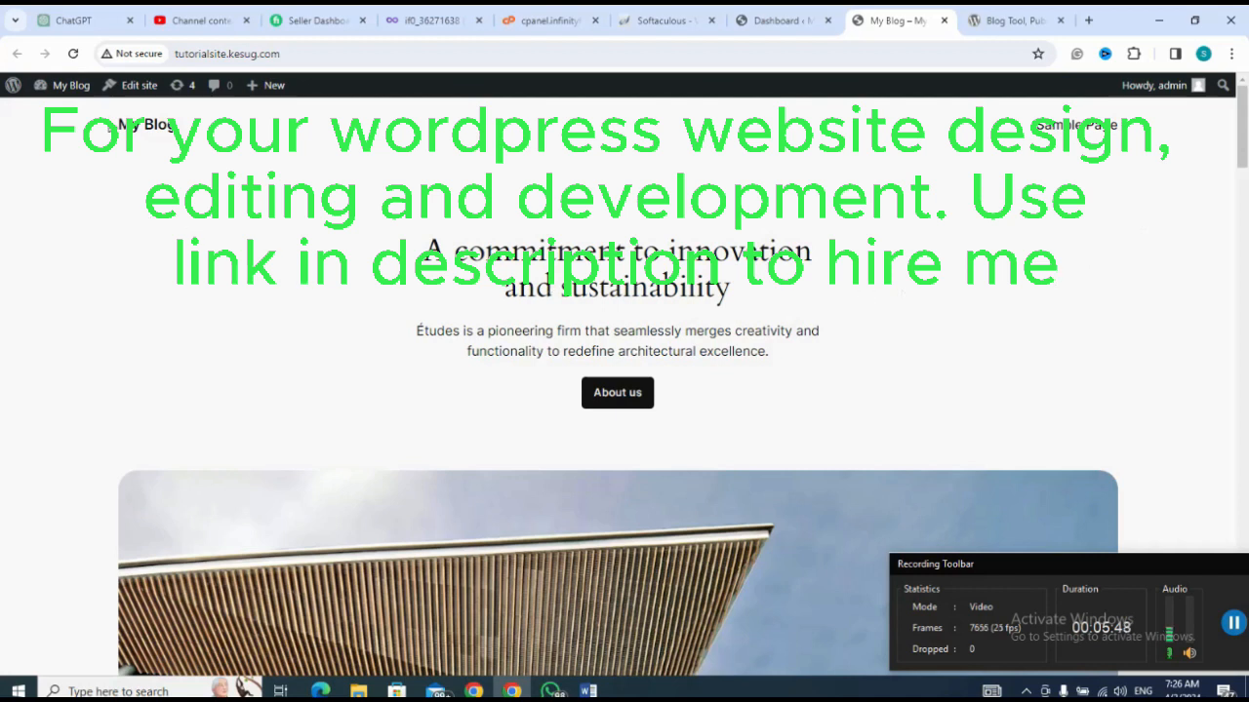
left_click(74, 54)
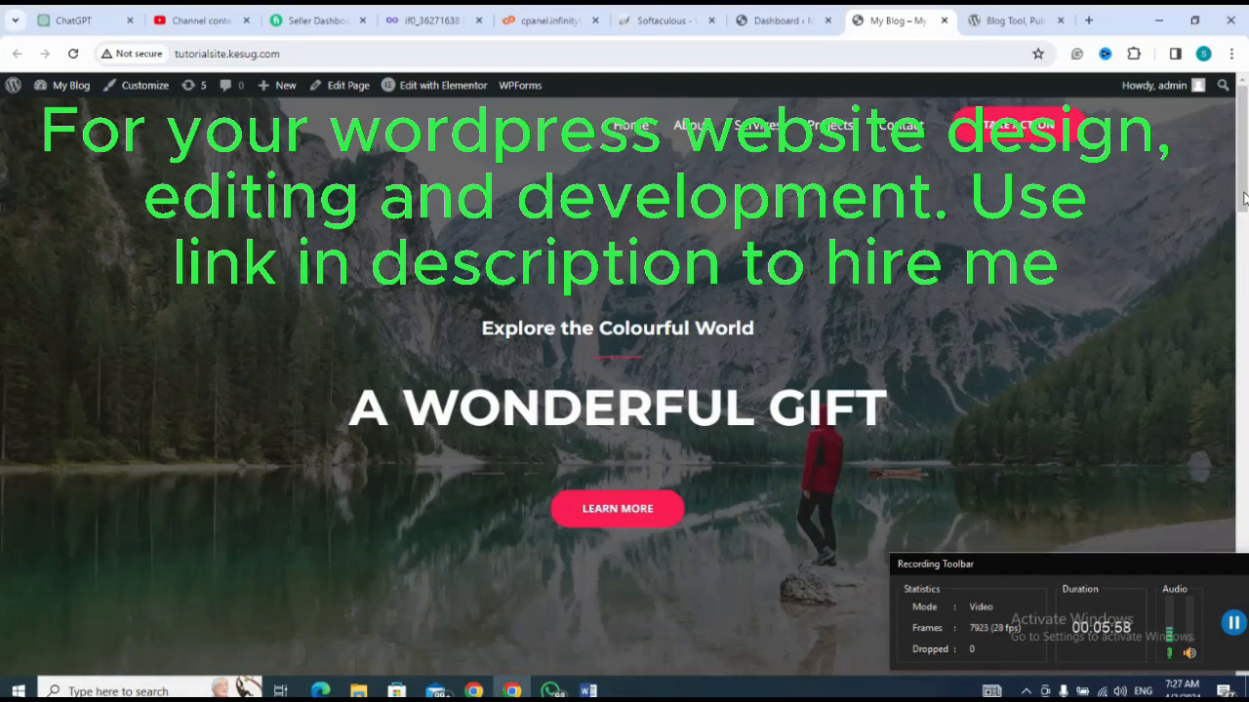
left_click_drag(1244, 198, 1239, 547)
left_click_drag(1173, 680, 1244, 195)
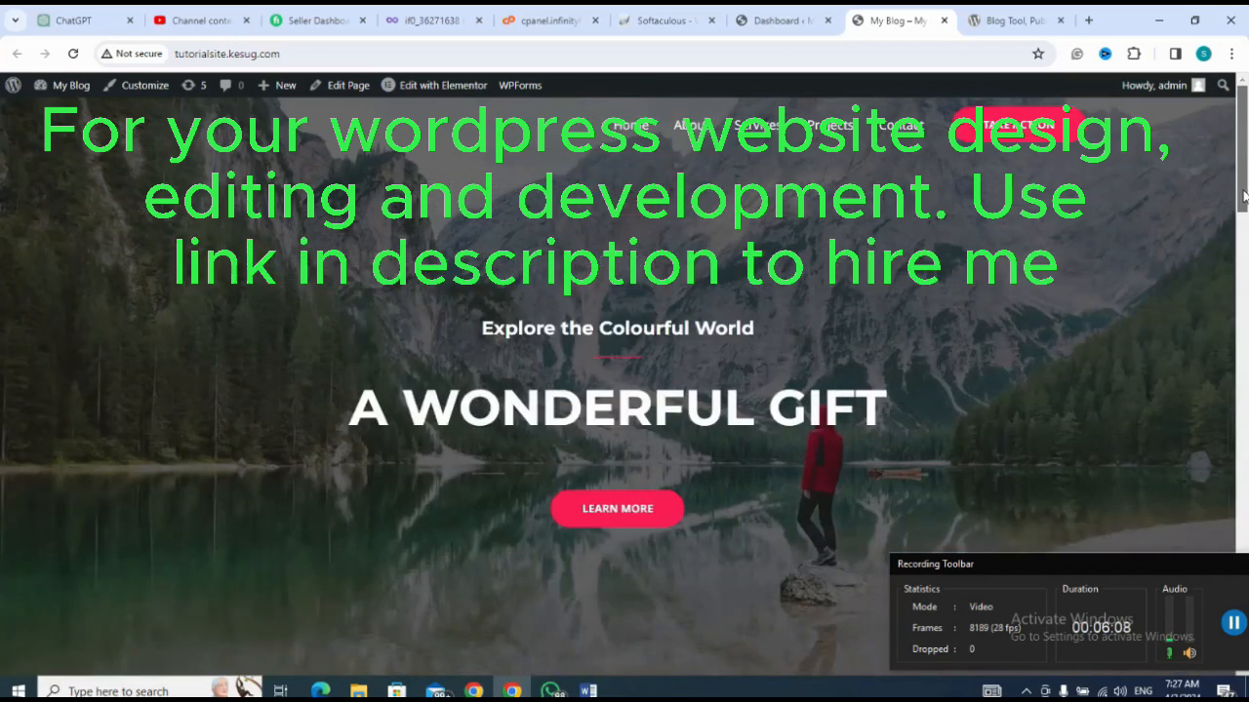
Step: Return to the dashboard and delete the Akismet Anti-spam plugin from the installed plugins
left_click(762, 24)
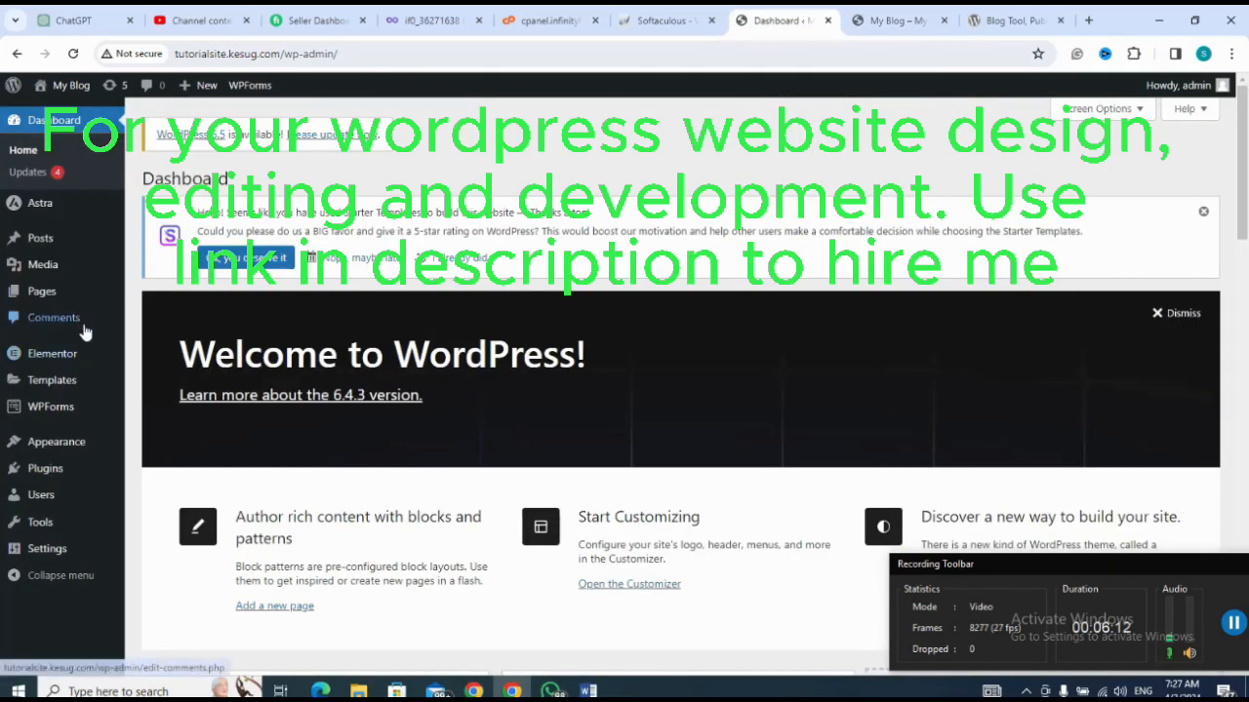
mouse_move(41, 495)
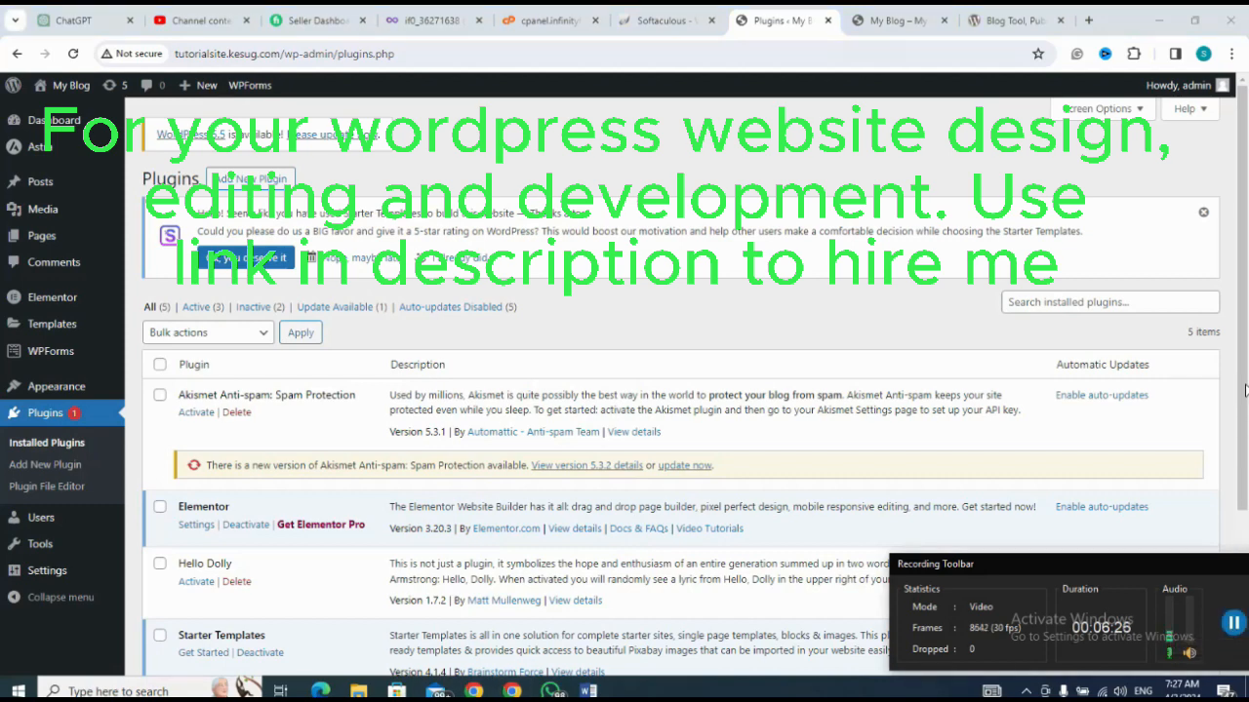
left_click_drag(1244, 390, 1225, 428)
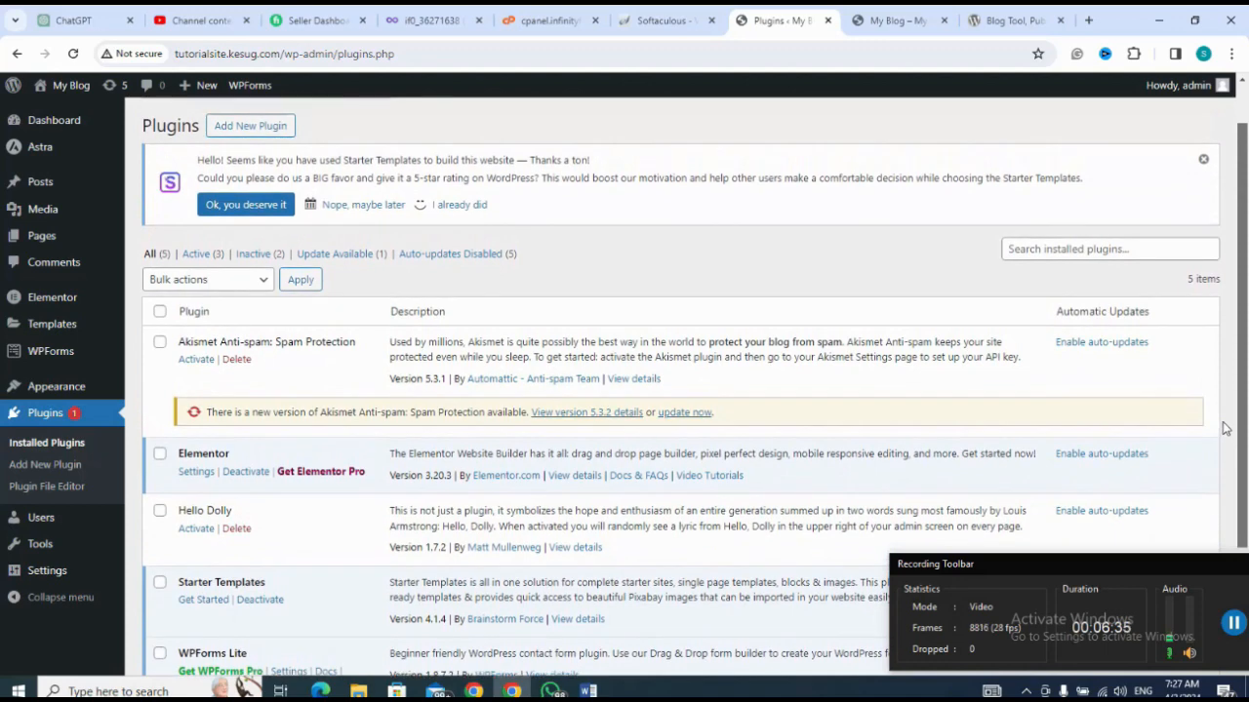
left_click(236, 360)
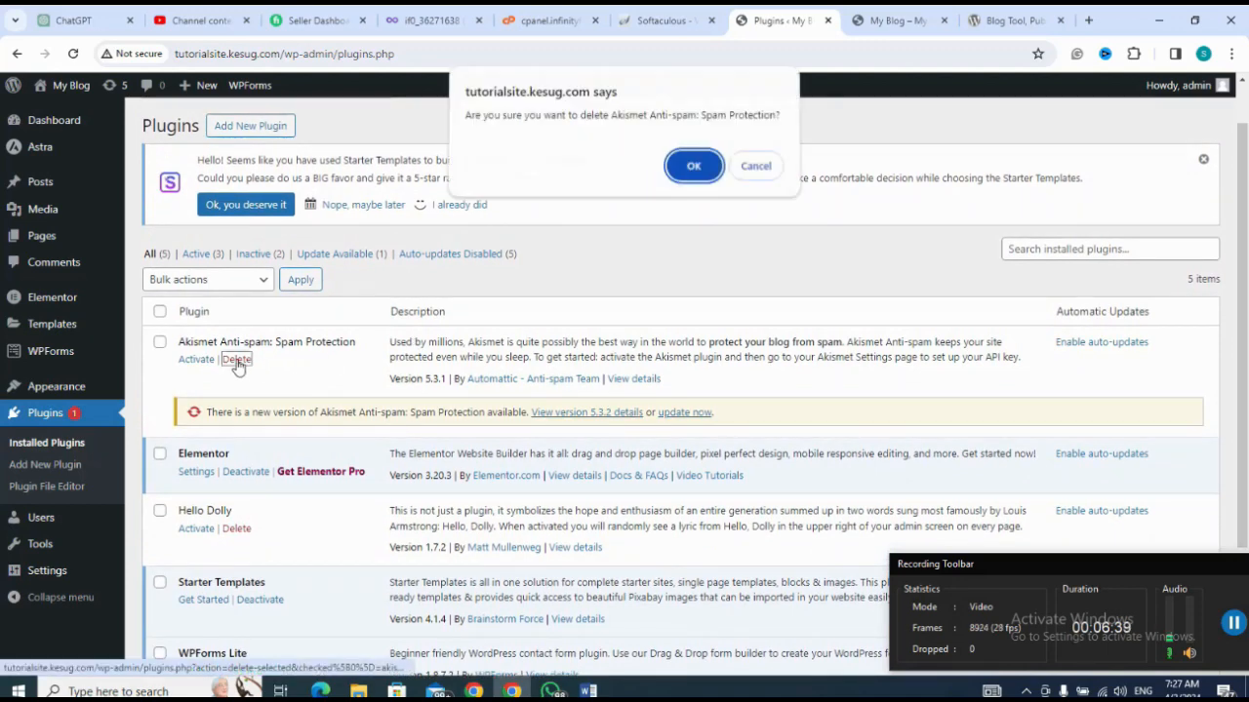
left_click(692, 171)
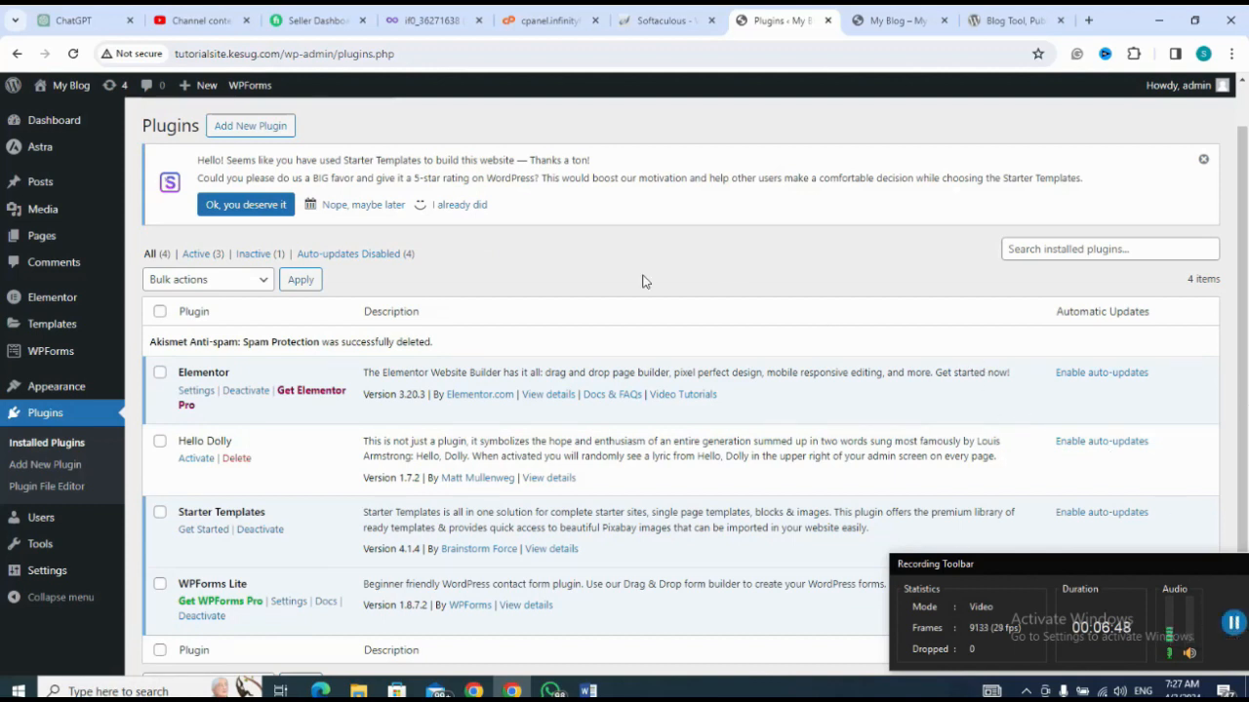
Step: Open the live site's home page for editing with Elementor and dismiss the Elementor AI notification
left_click(890, 25)
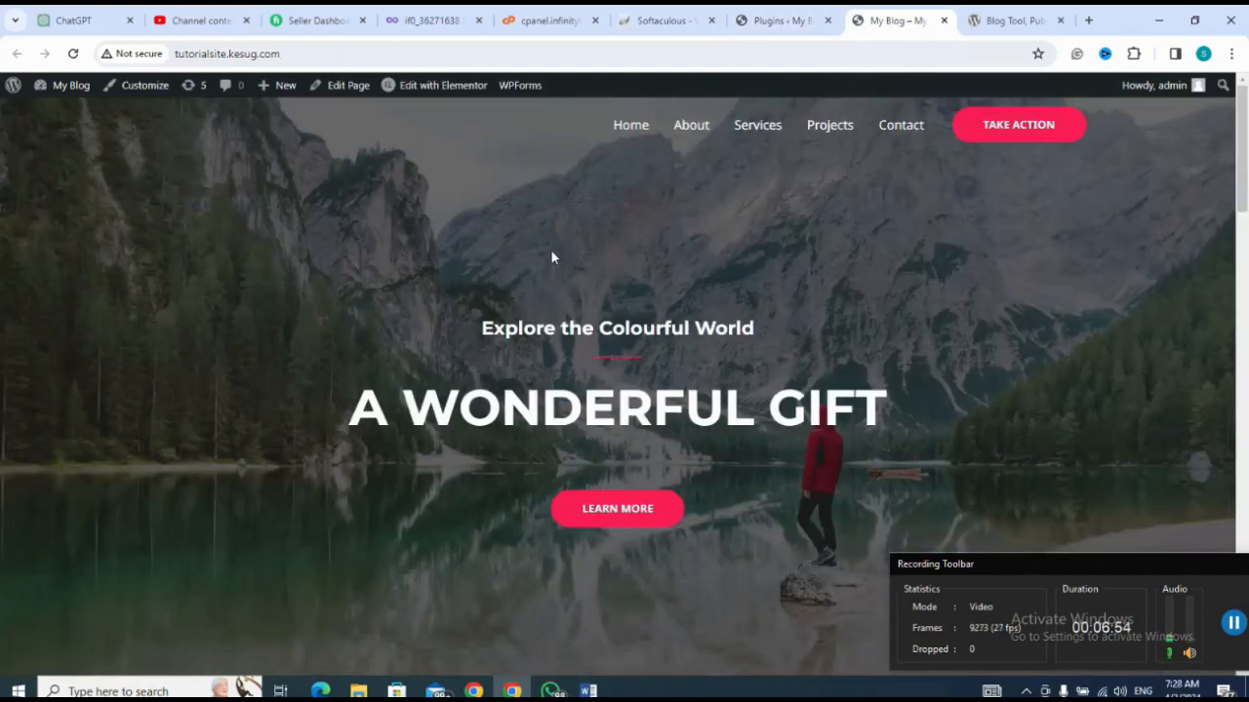
mouse_move(461, 85)
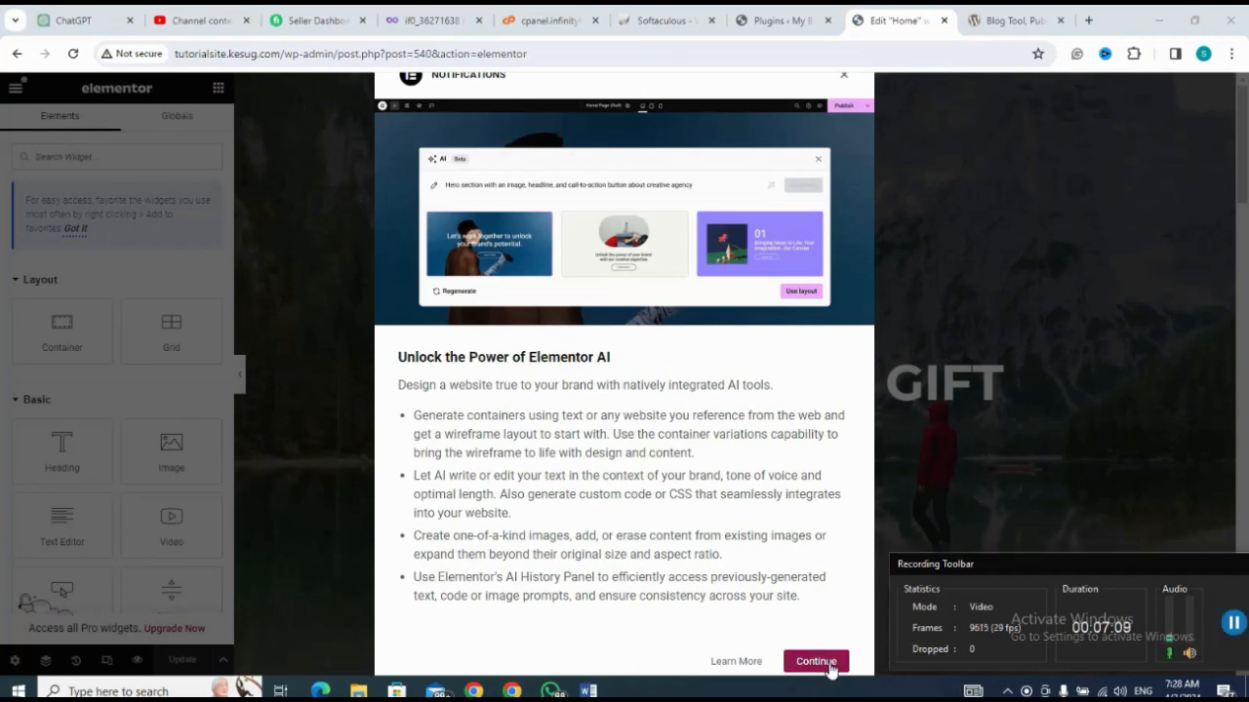
left_click(829, 667)
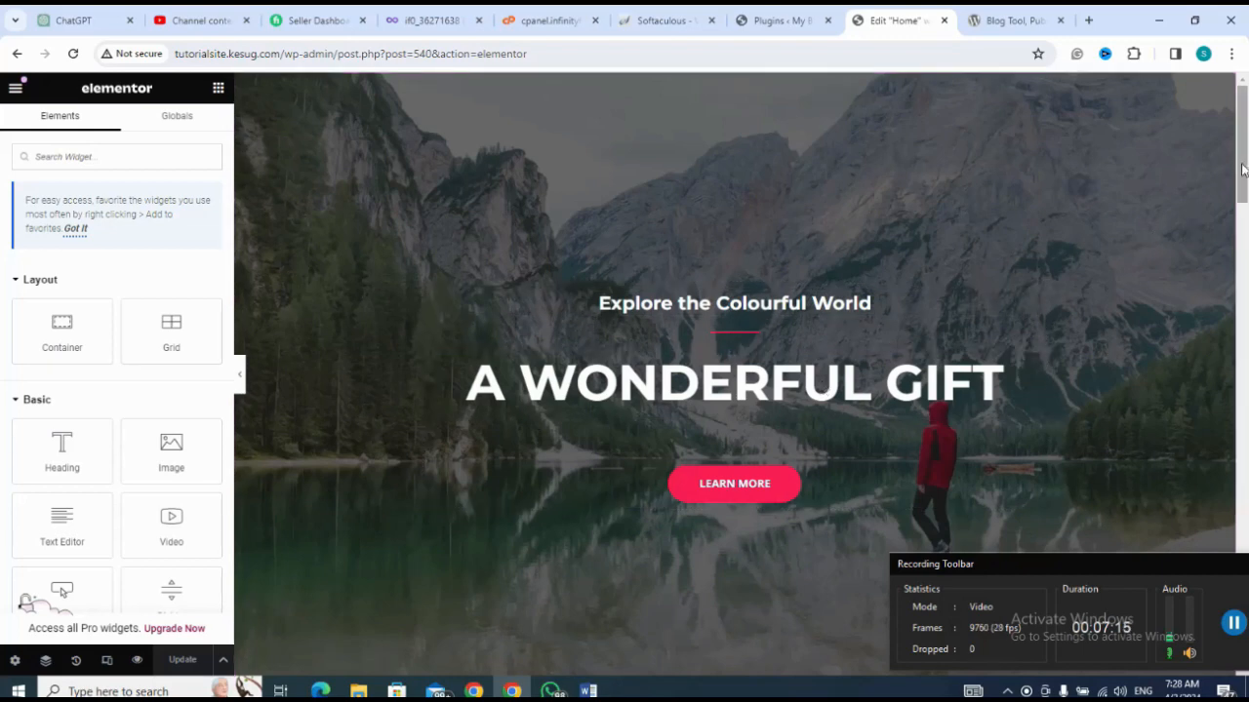
Step: Change the hero subheading above "A Wonderful Gift" to "Explore the Colourful World However"
left_click_drag(1242, 170, 1227, 99)
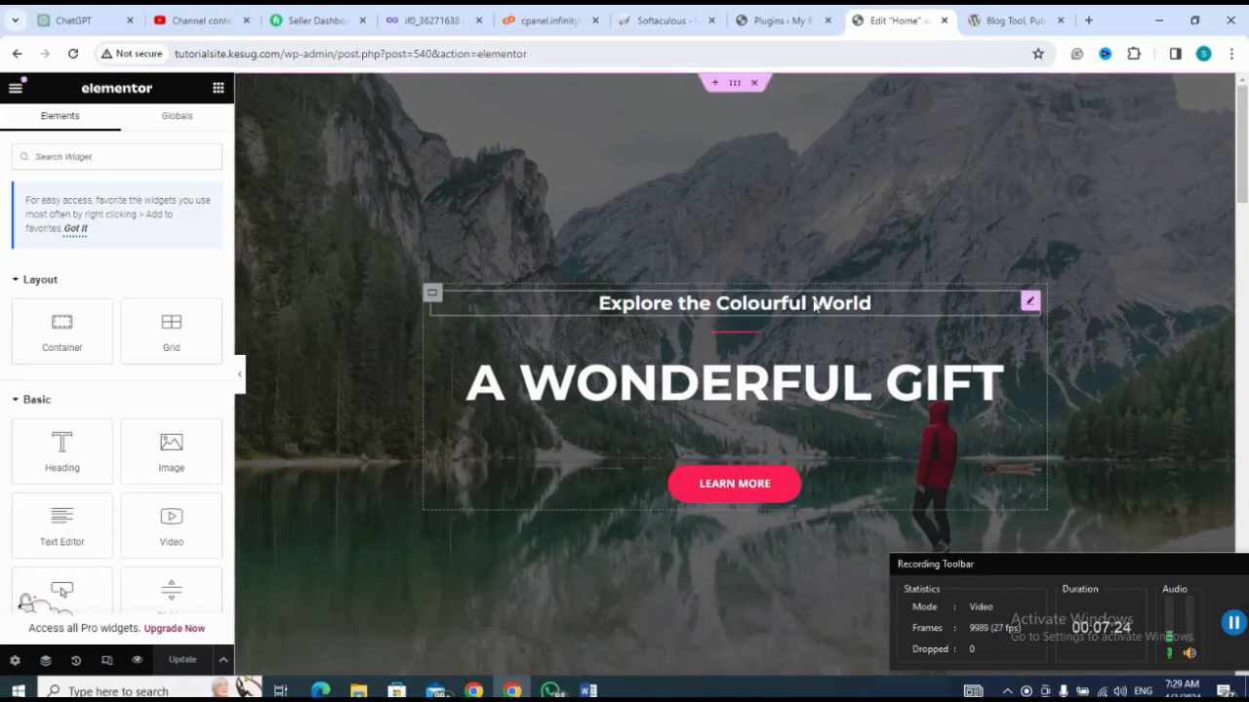
left_click(881, 303)
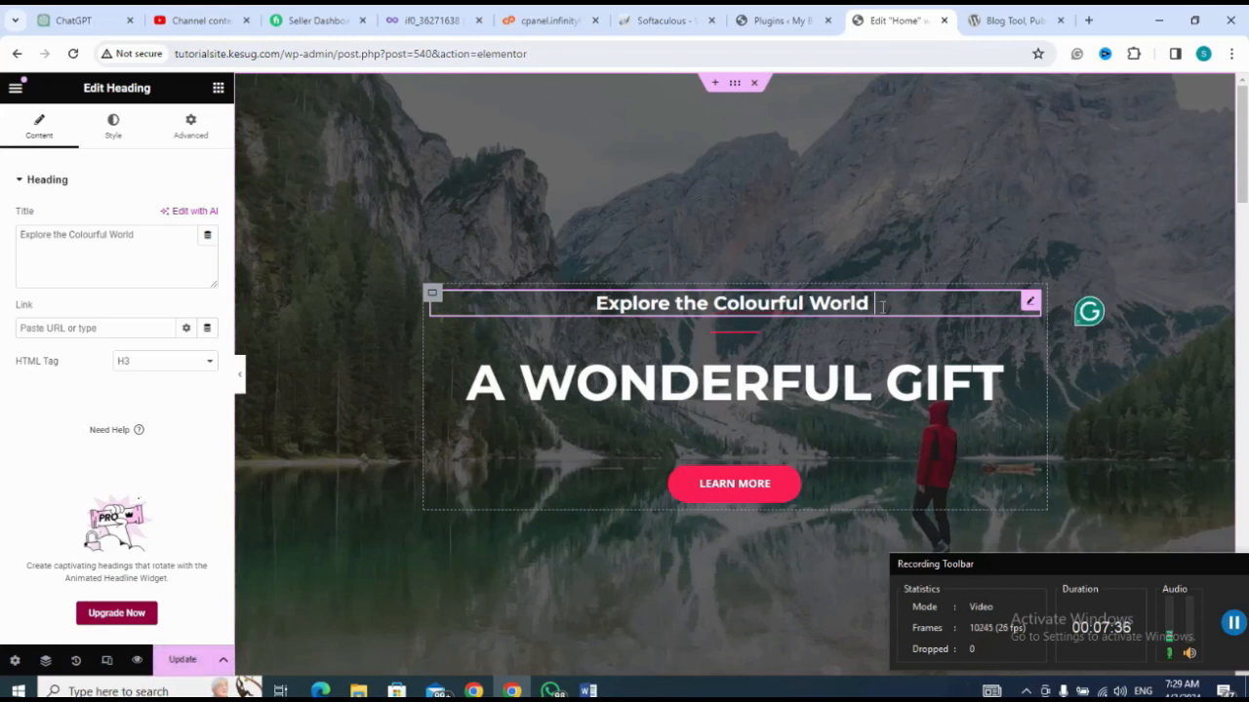
type("how")
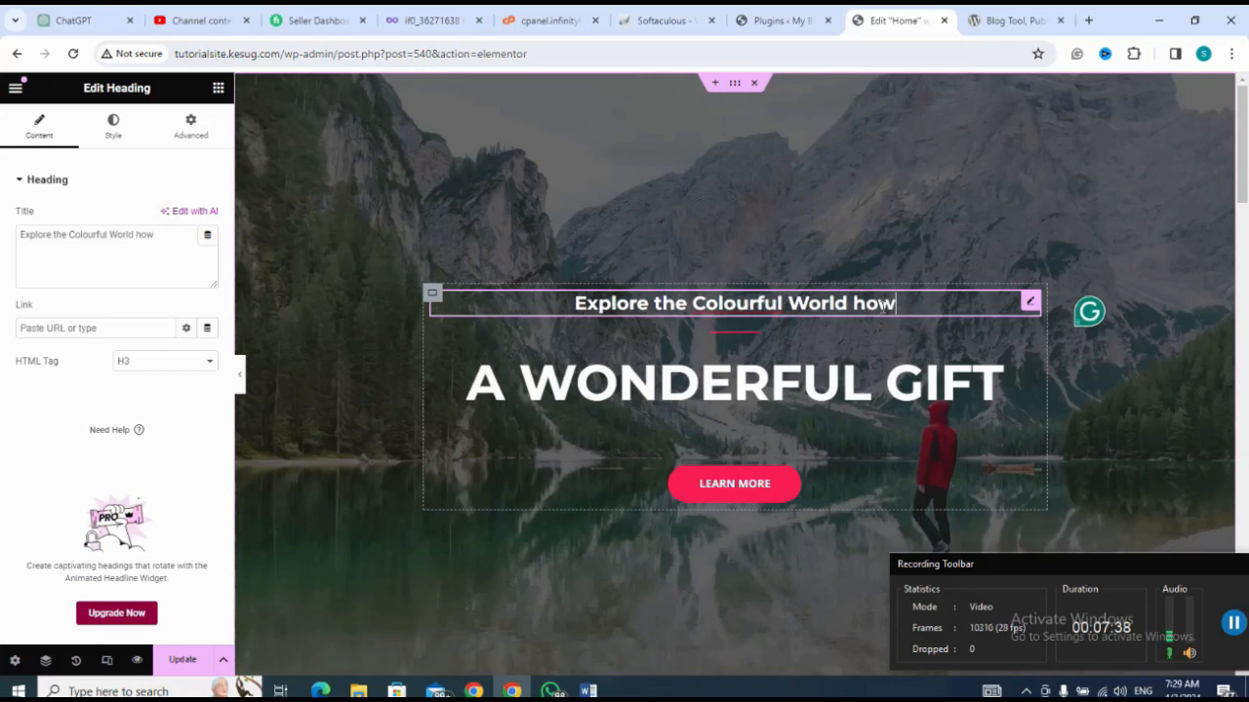
type("ever")
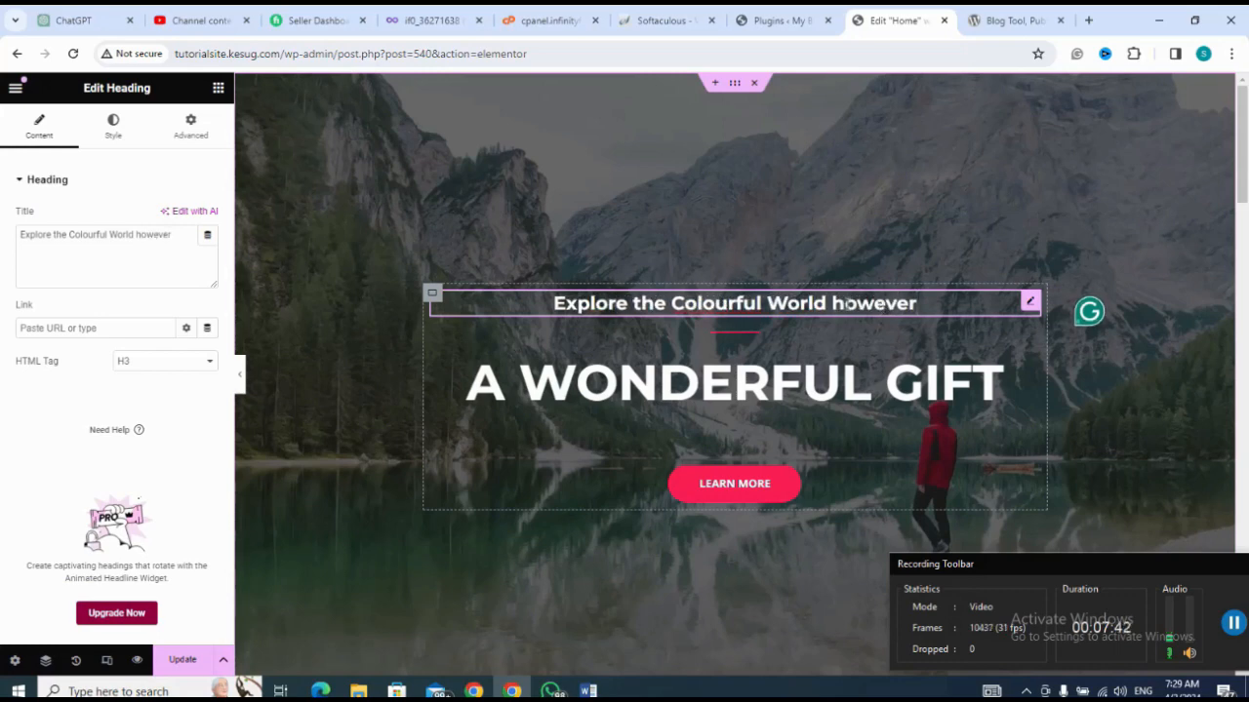
left_click(846, 304)
key("BackSpace")
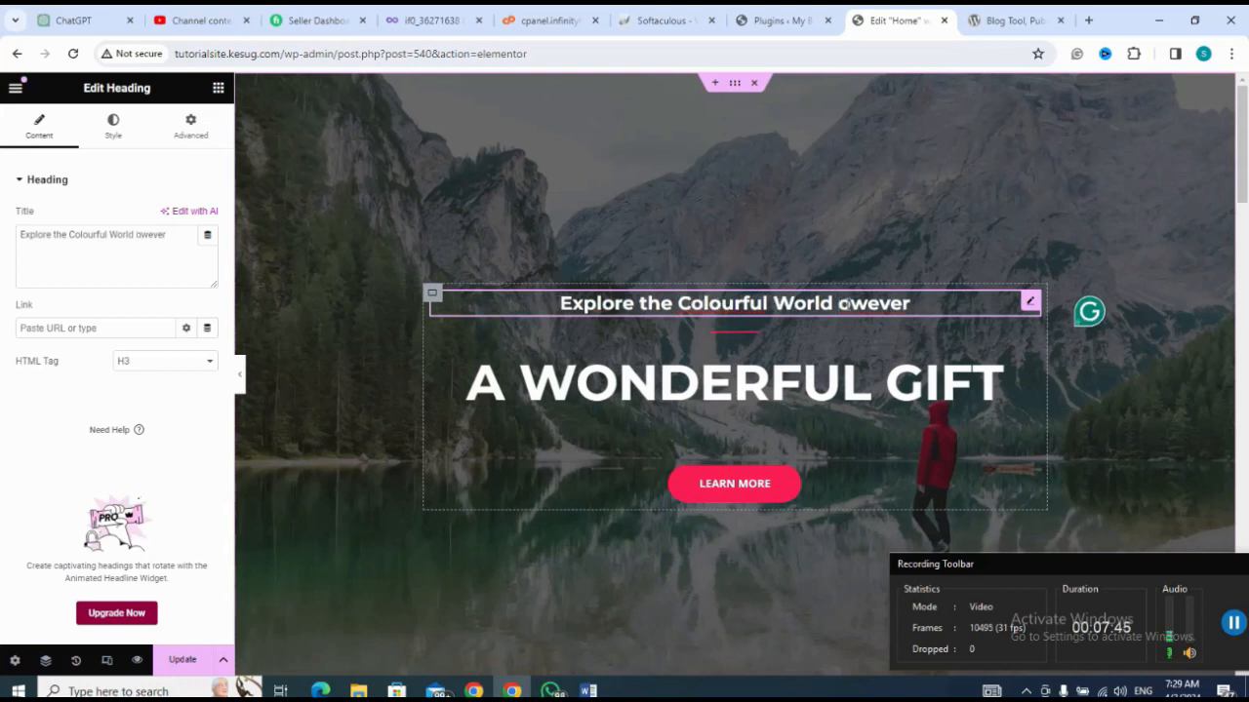
type("H")
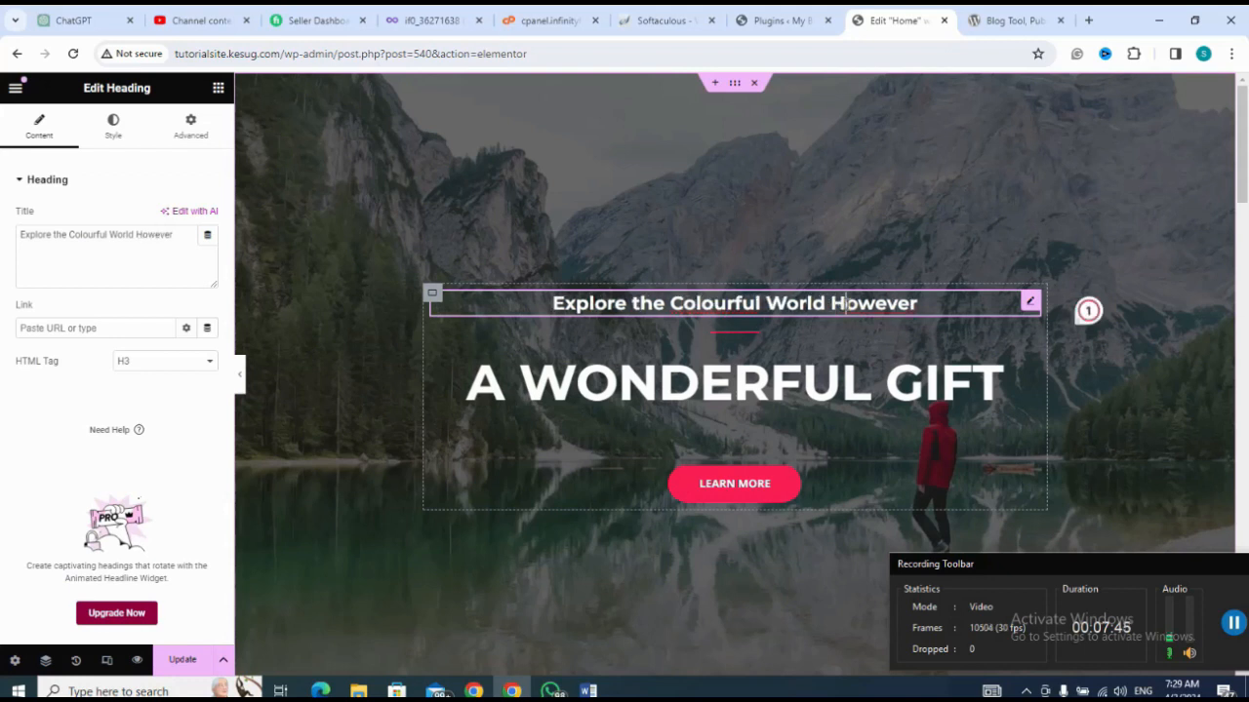
left_click(934, 304)
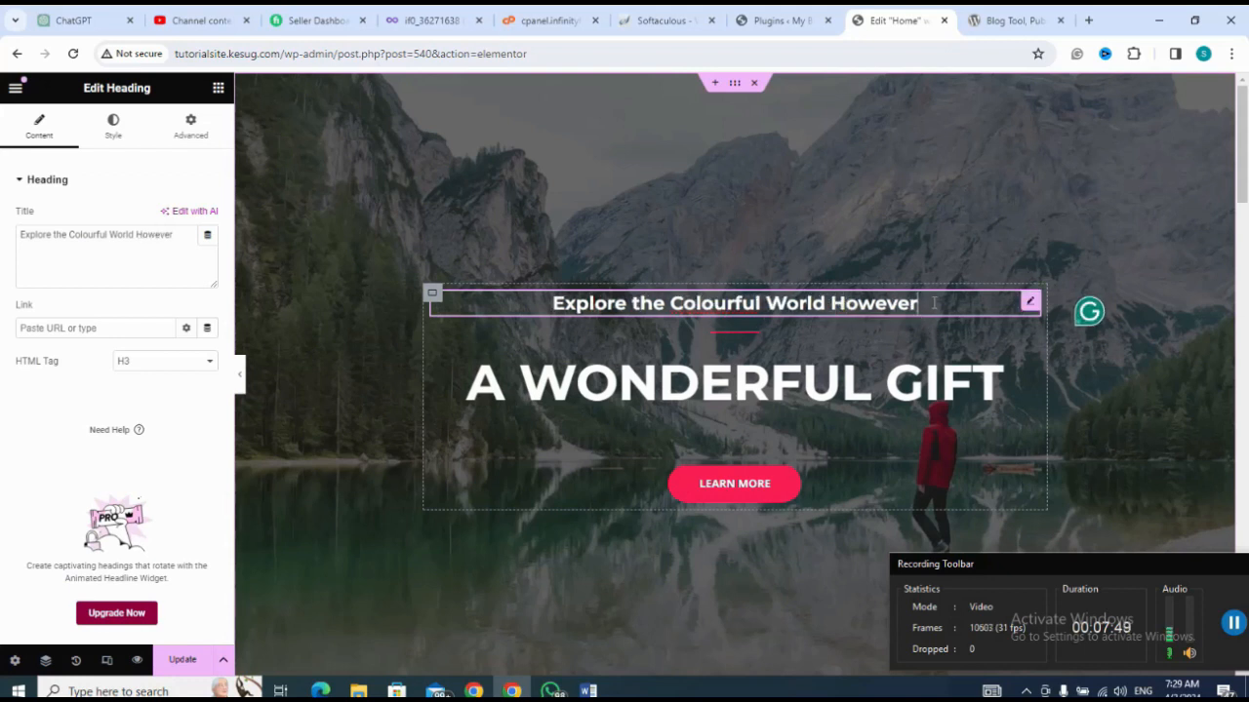
mouse_move(892, 289)
left_mouse_down()
mouse_move(834, 314)
mouse_move(788, 315)
mouse_move(902, 311)
left_mouse_up()
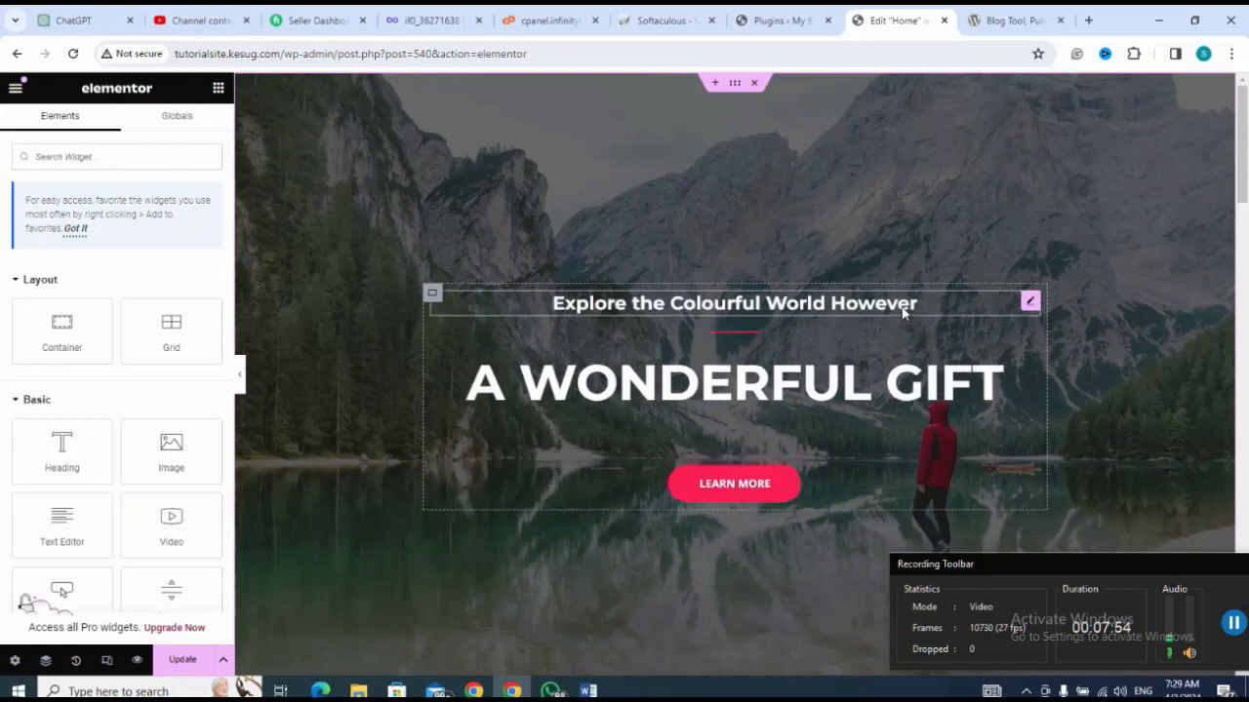
Step: Set the text color of the "Explore the Colourful World However" heading to red #BD1212
left_click(932, 306)
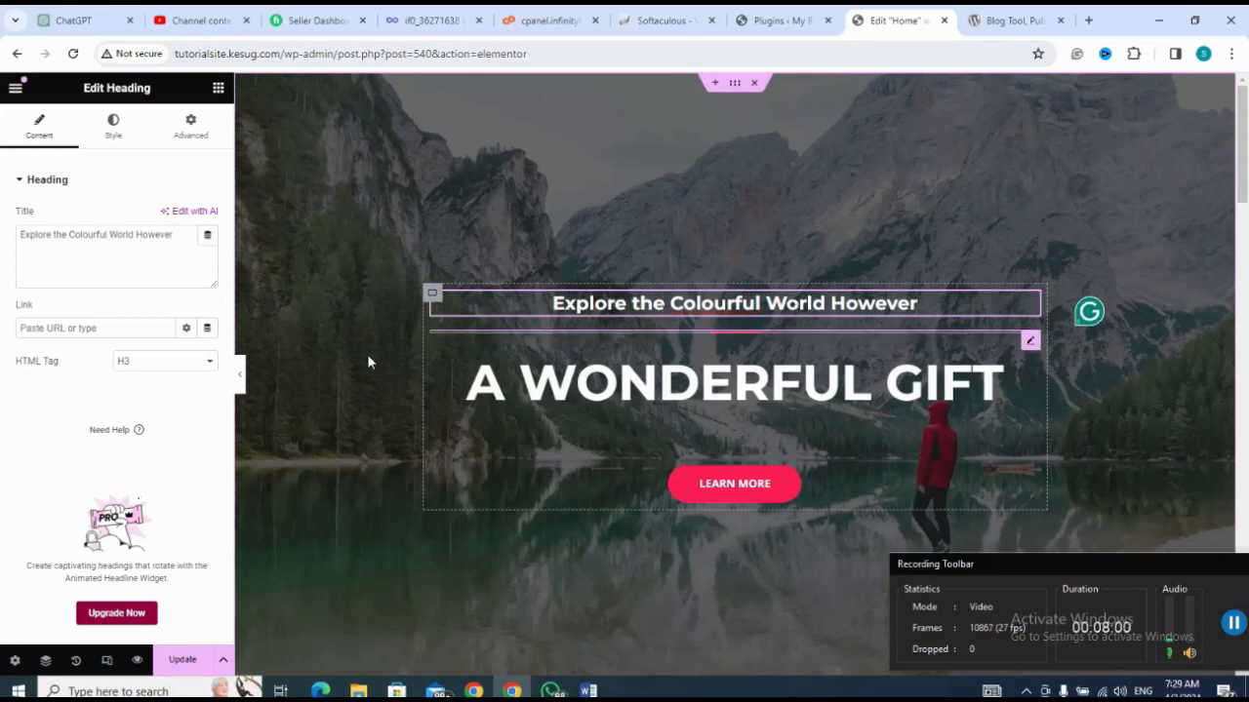
left_click(114, 131)
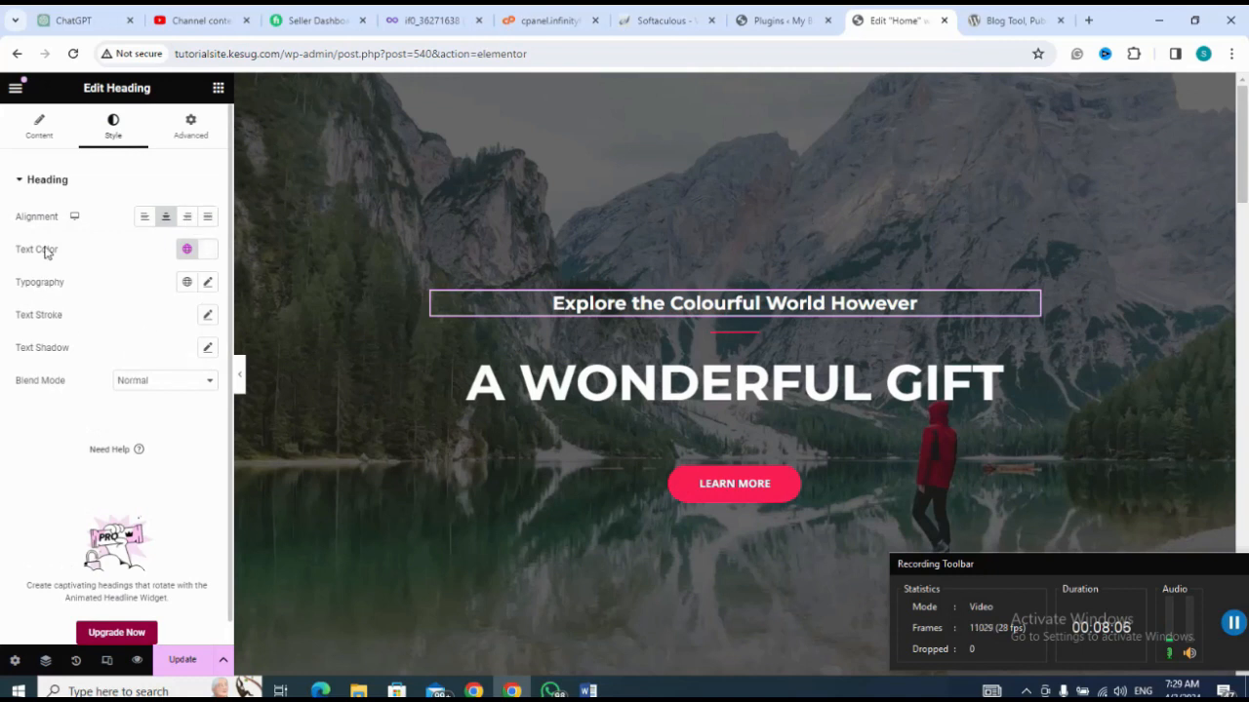
left_click(211, 252)
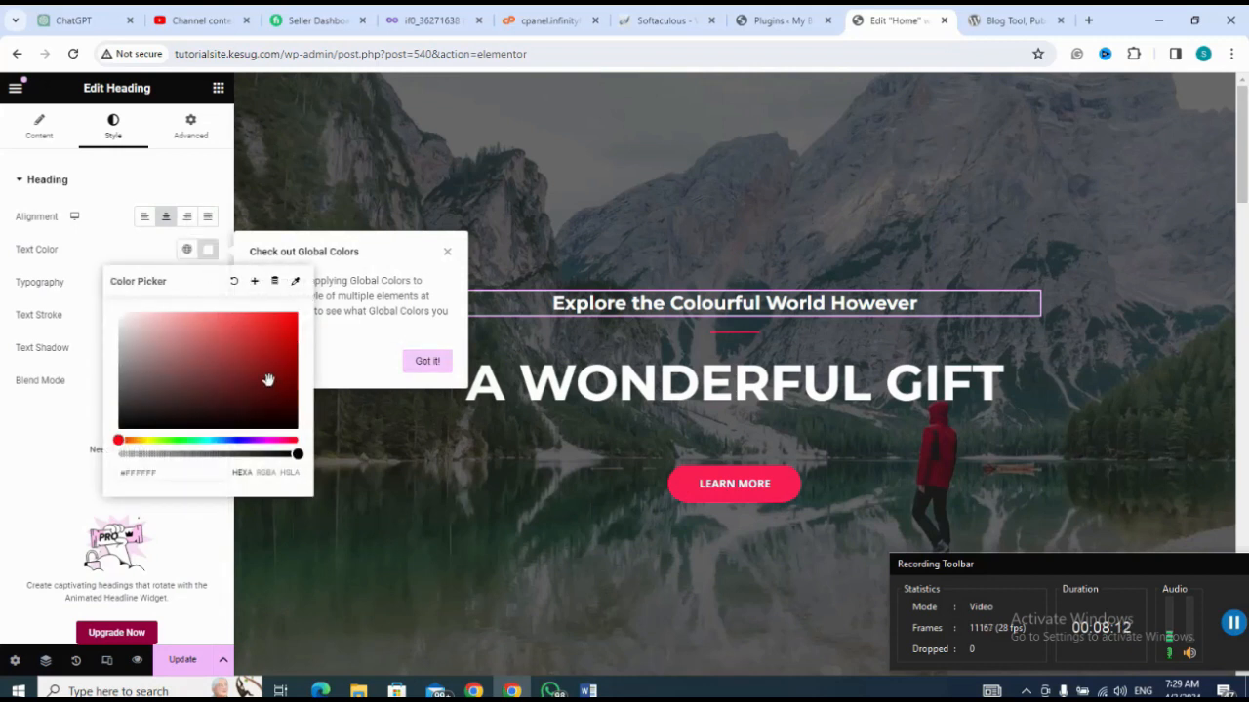
left_click(280, 342)
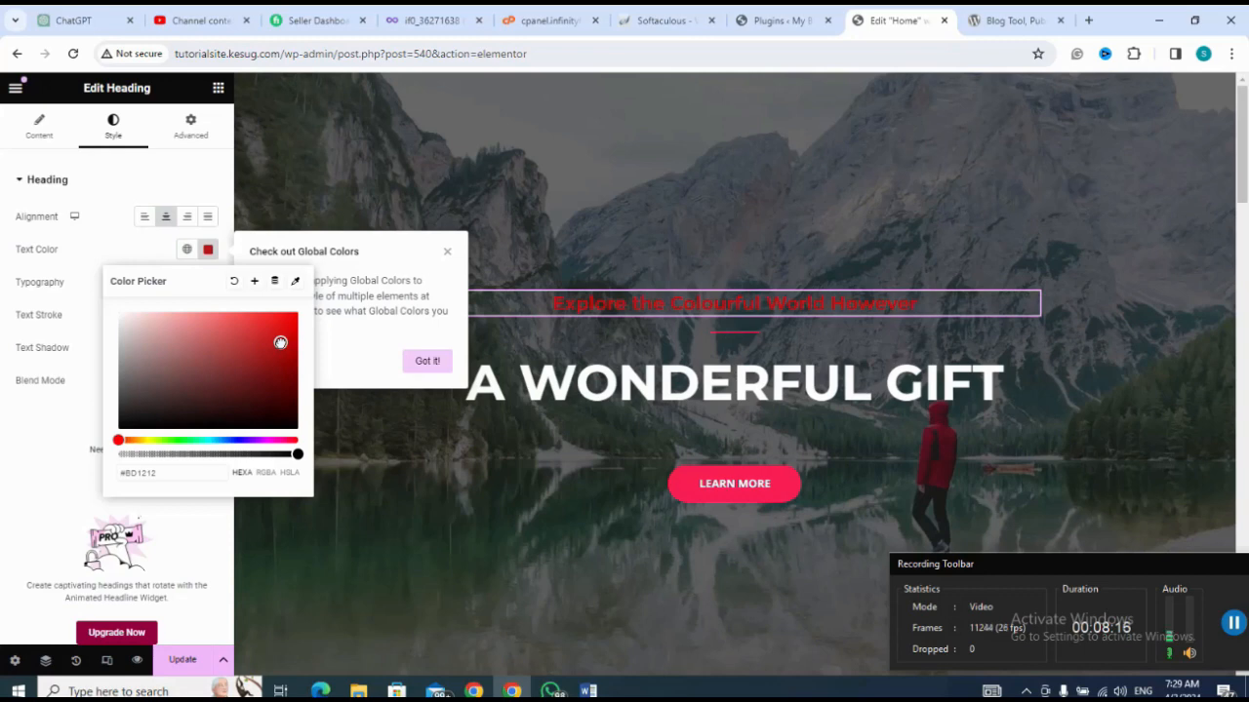
left_click(441, 196)
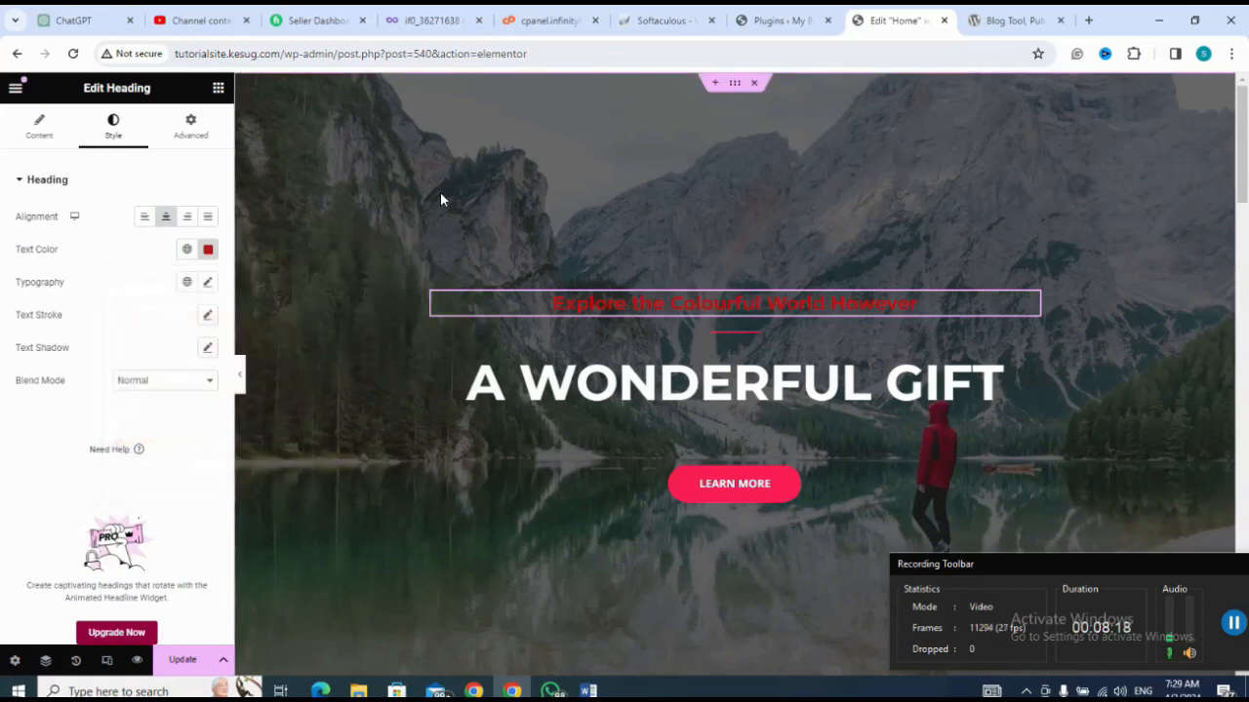
Step: Add a Button widget below the Learn More button and narrow the Learn More widget to about half the container width
left_click(704, 480)
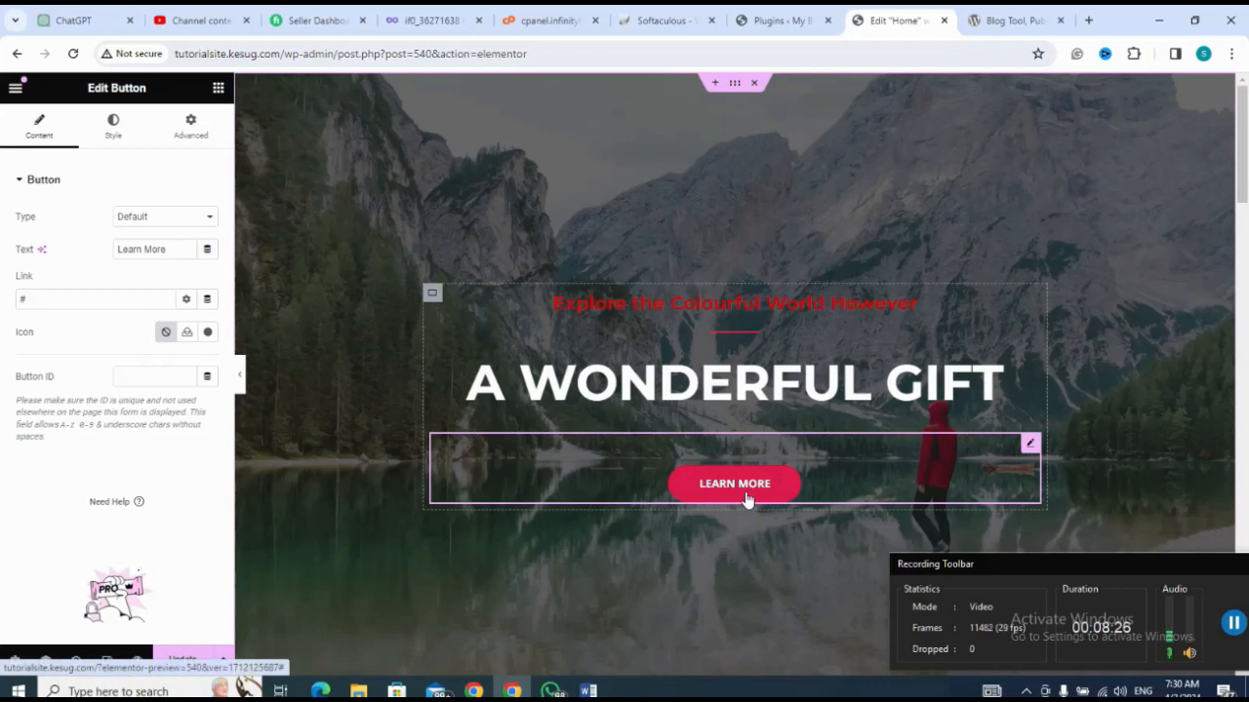
left_click(218, 89)
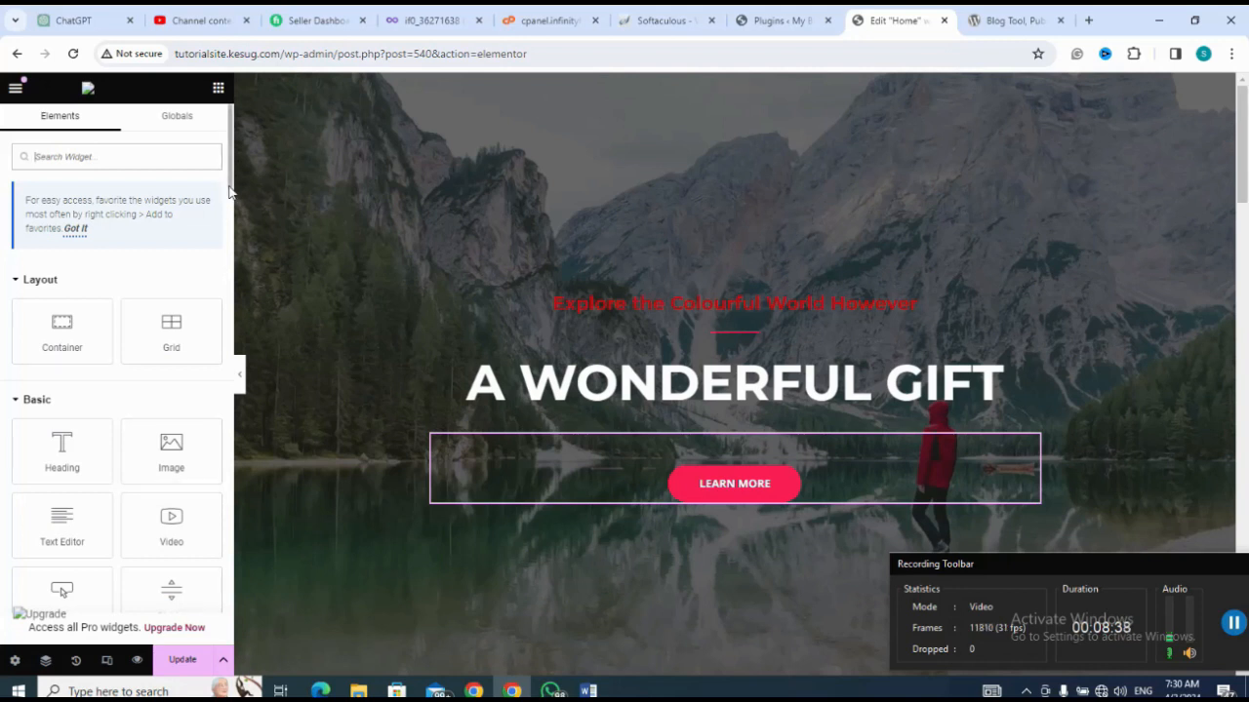
left_click_drag(230, 185, 225, 226)
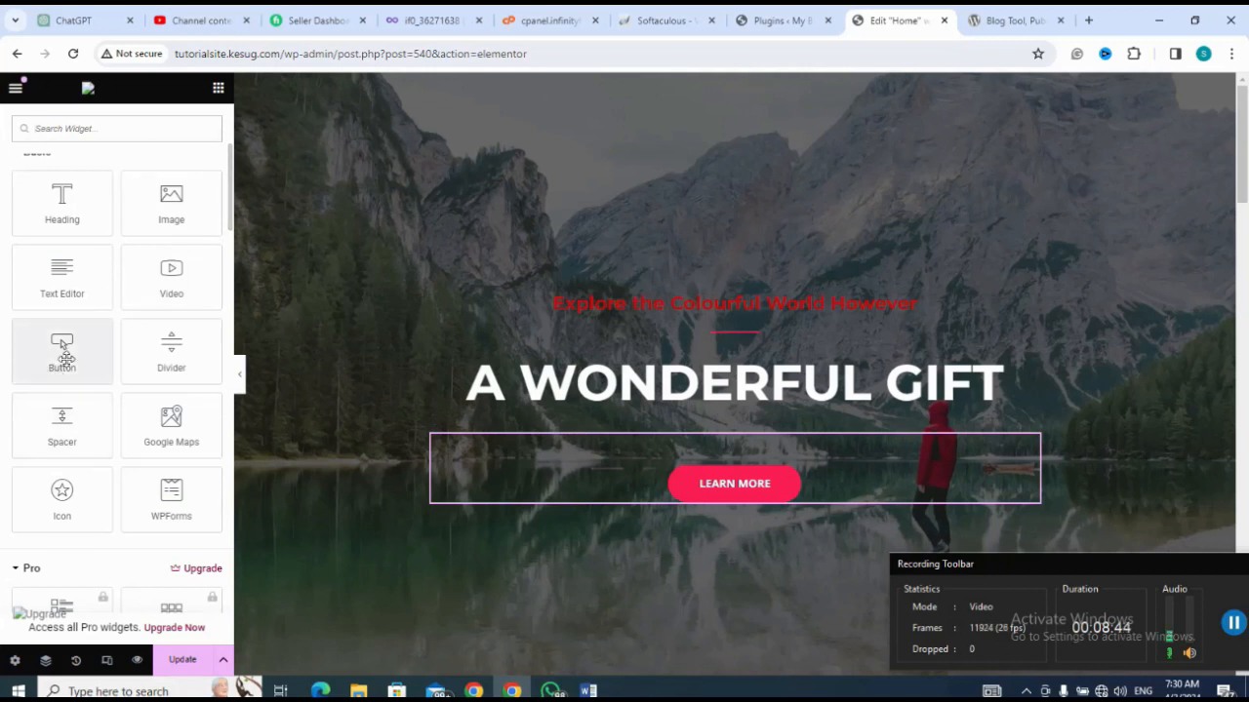
left_click_drag(65, 358, 573, 490)
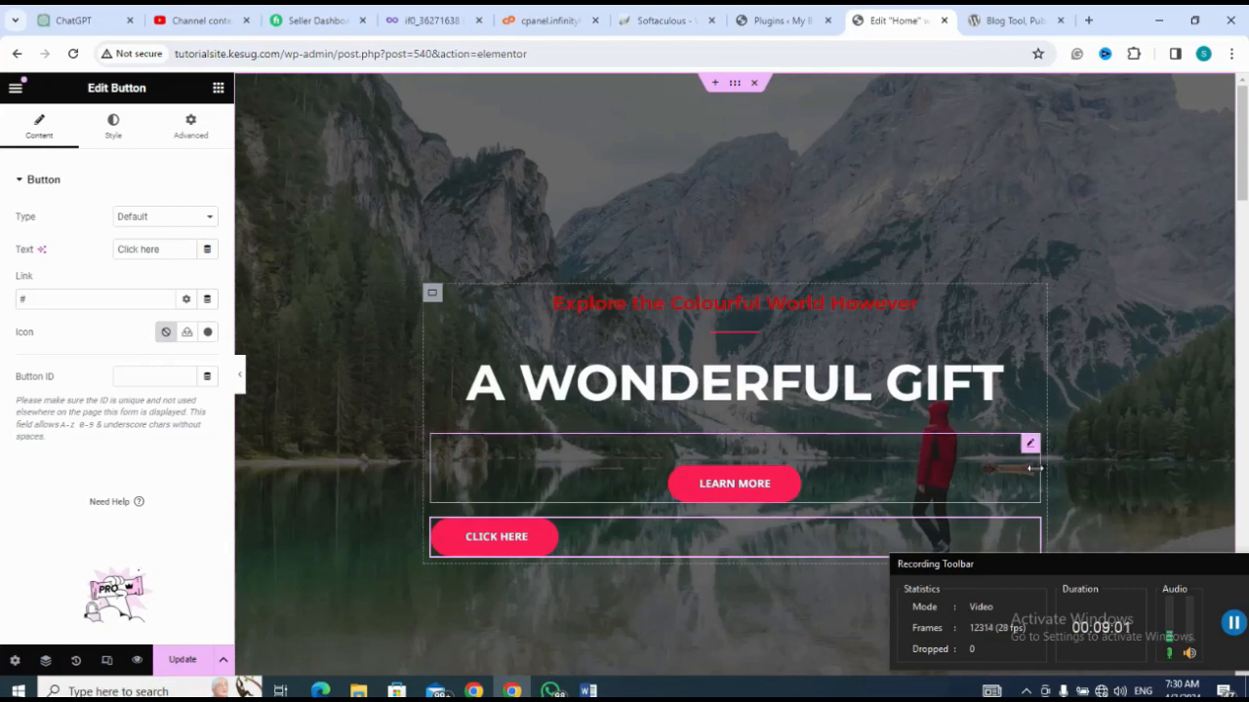
left_click_drag(1034, 469, 727, 478)
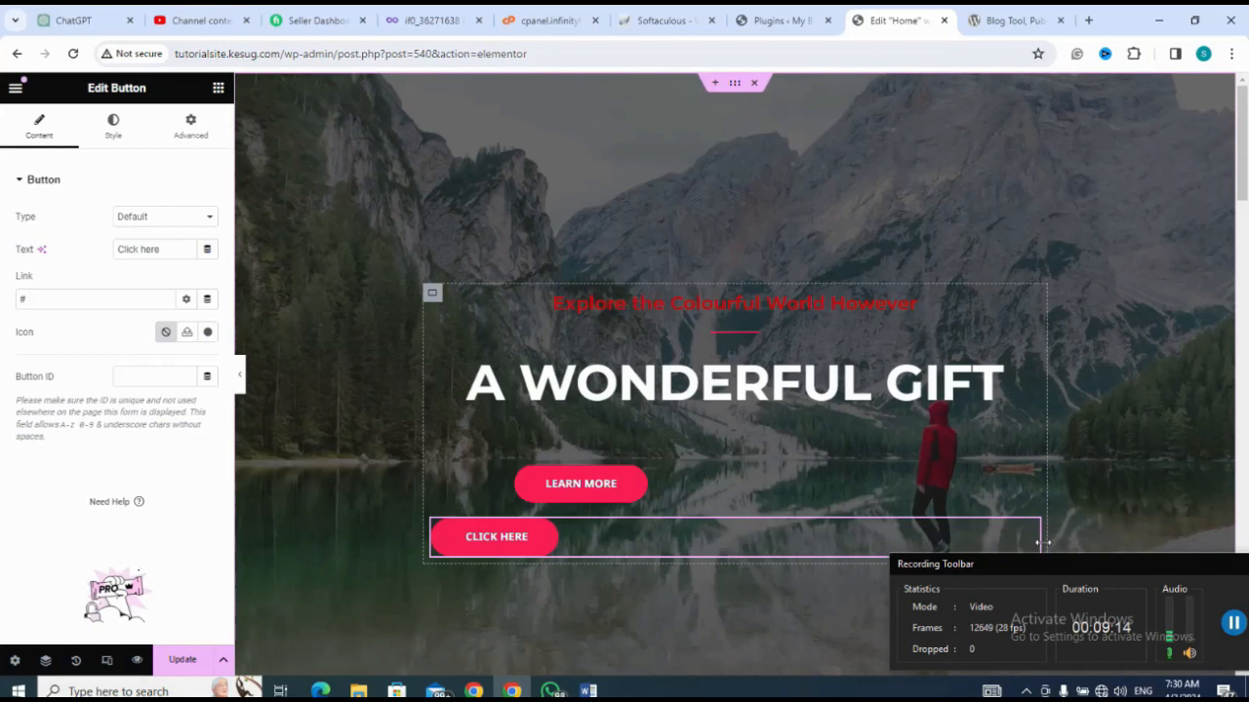
left_click_drag(1042, 541, 1066, 510)
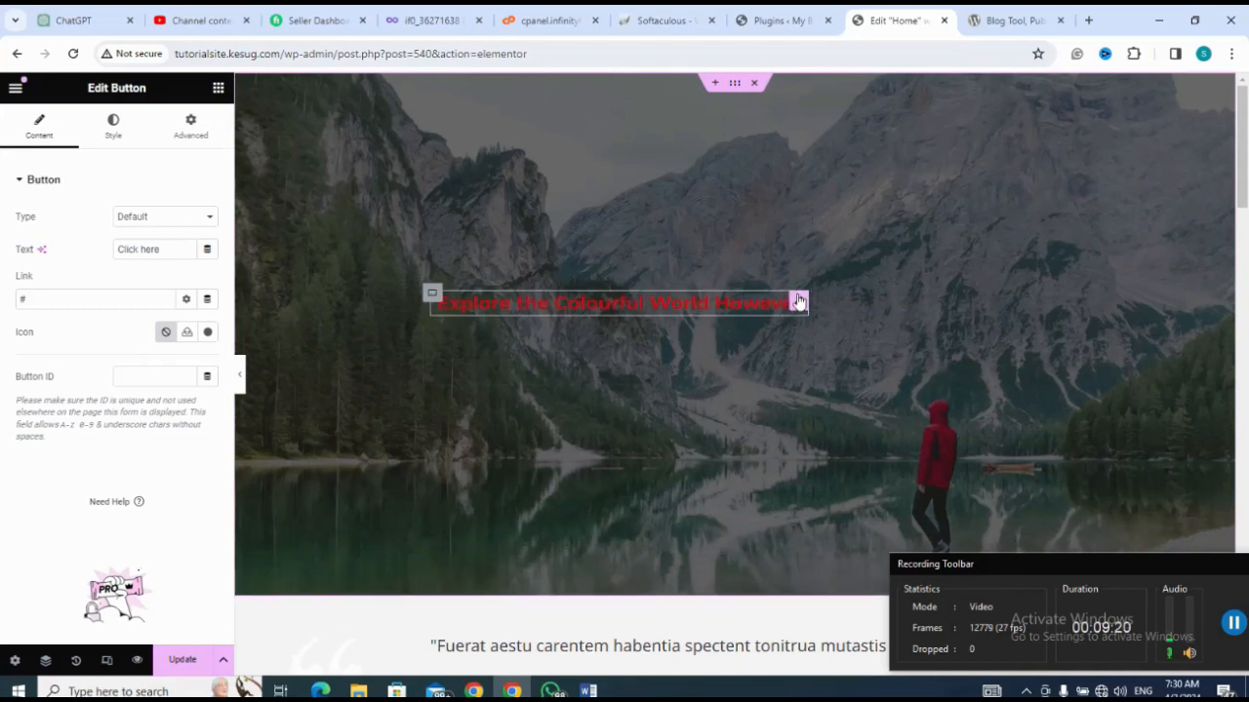
left_click(798, 418)
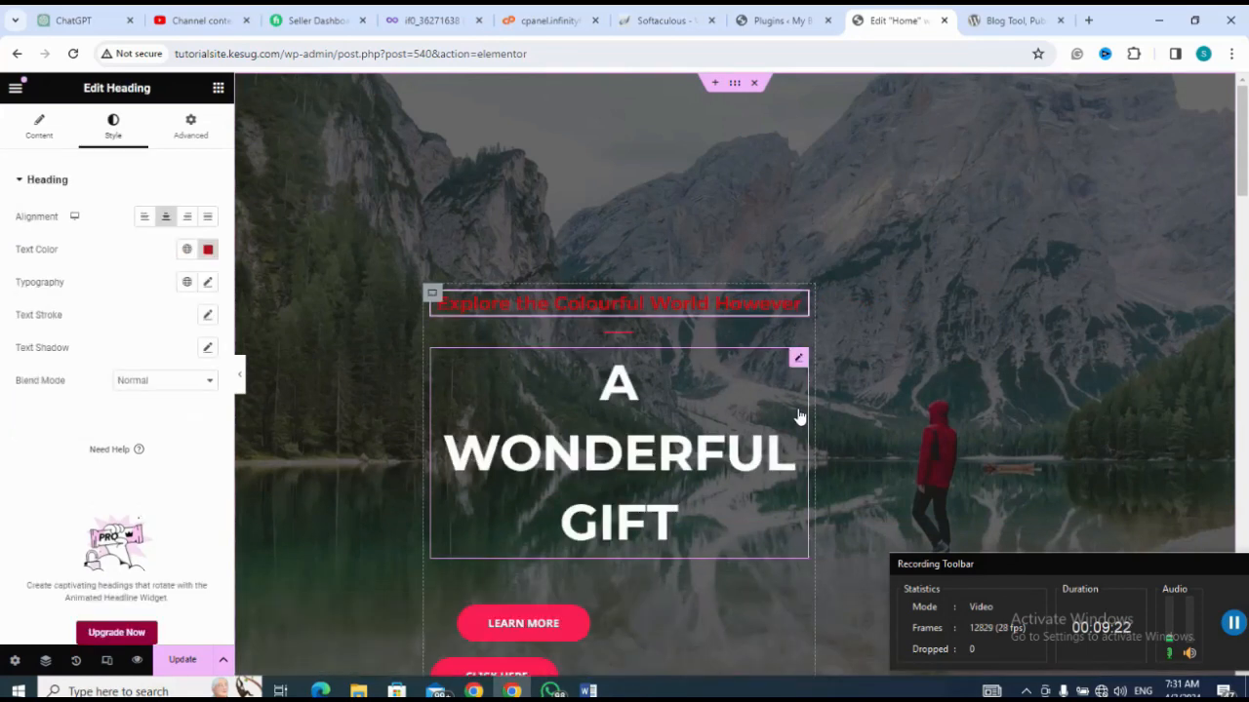
key("ctrl+z")
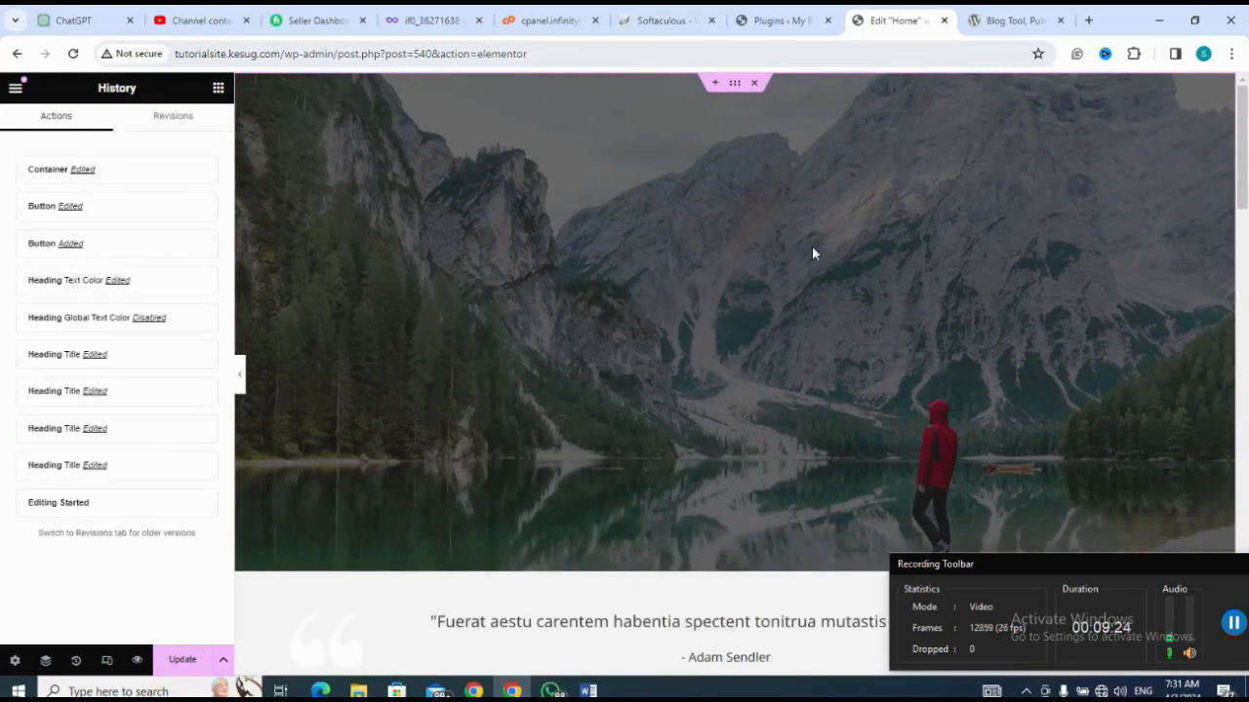
key("ctrl+z")
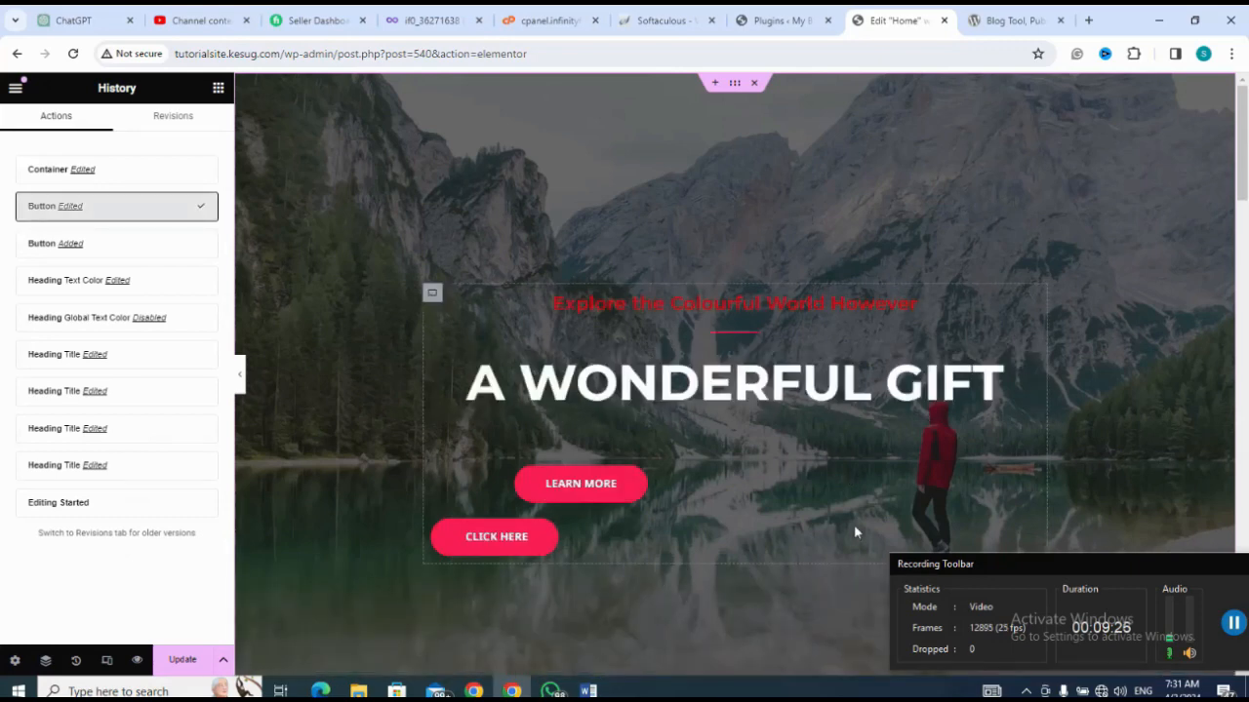
Step: Narrow the Click Here button's widget in the hero section and center-align the upper Click Here button within its widget
left_click(752, 527)
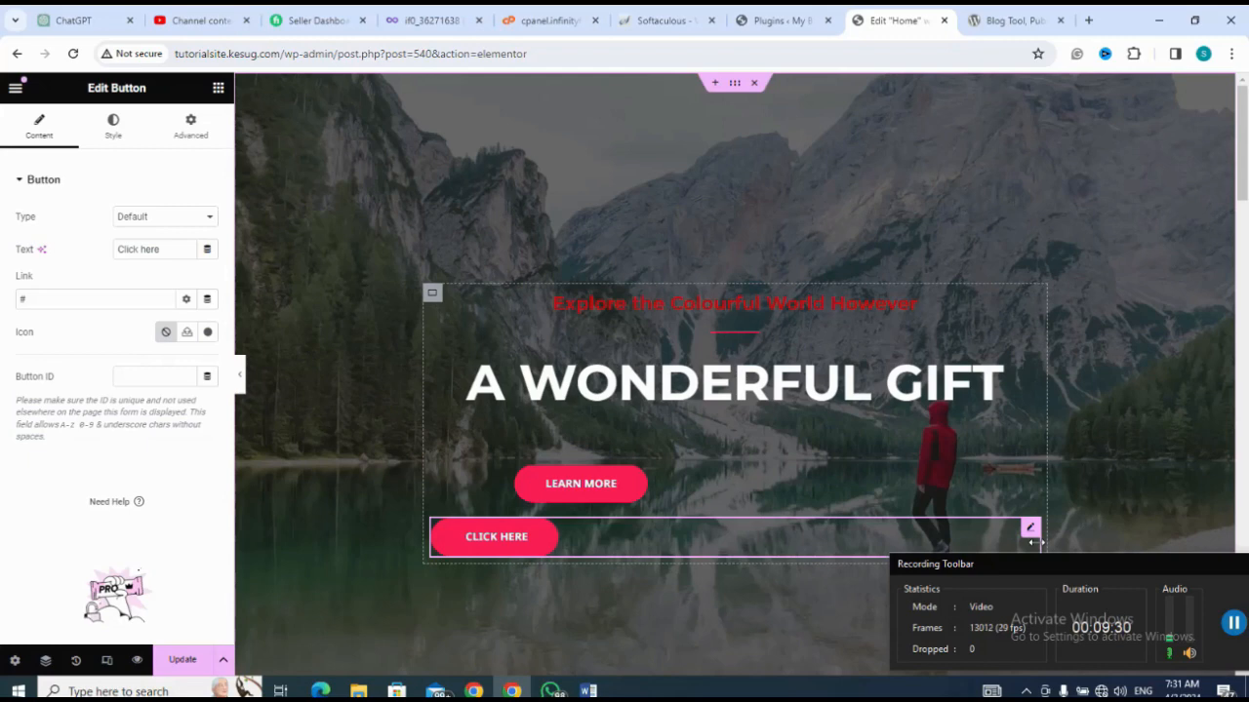
left_click_drag(998, 549, 706, 530)
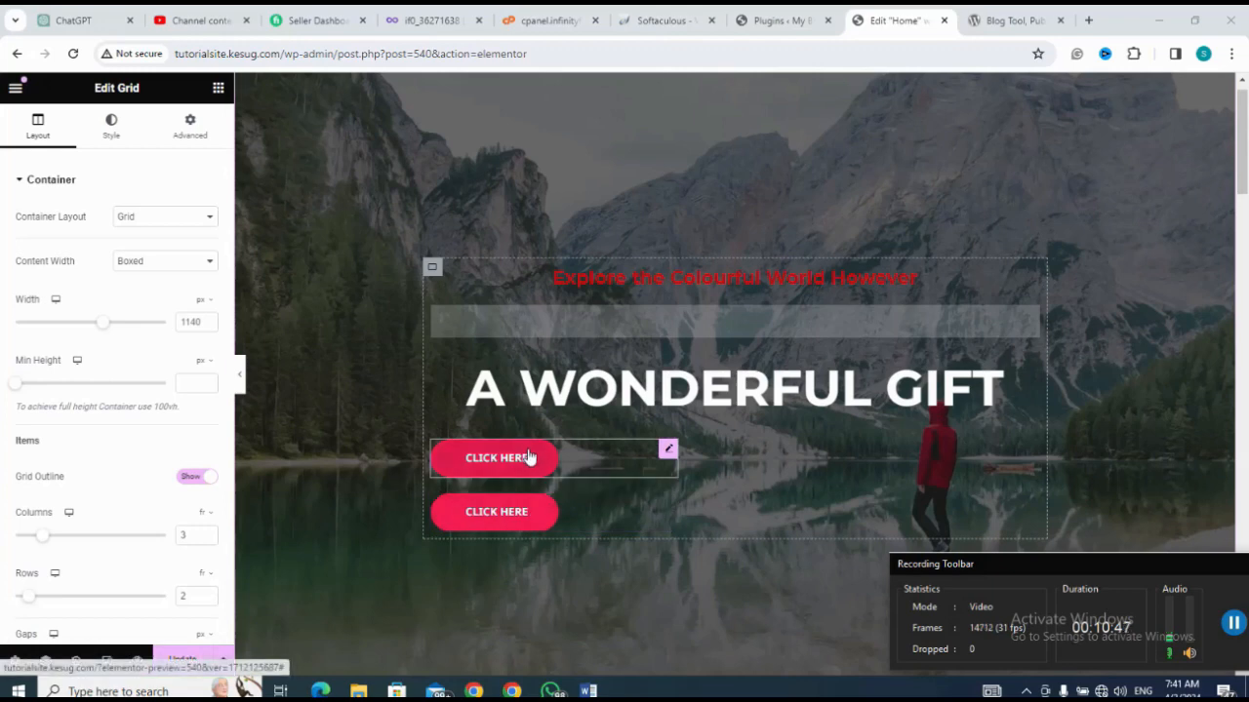
left_click(528, 458)
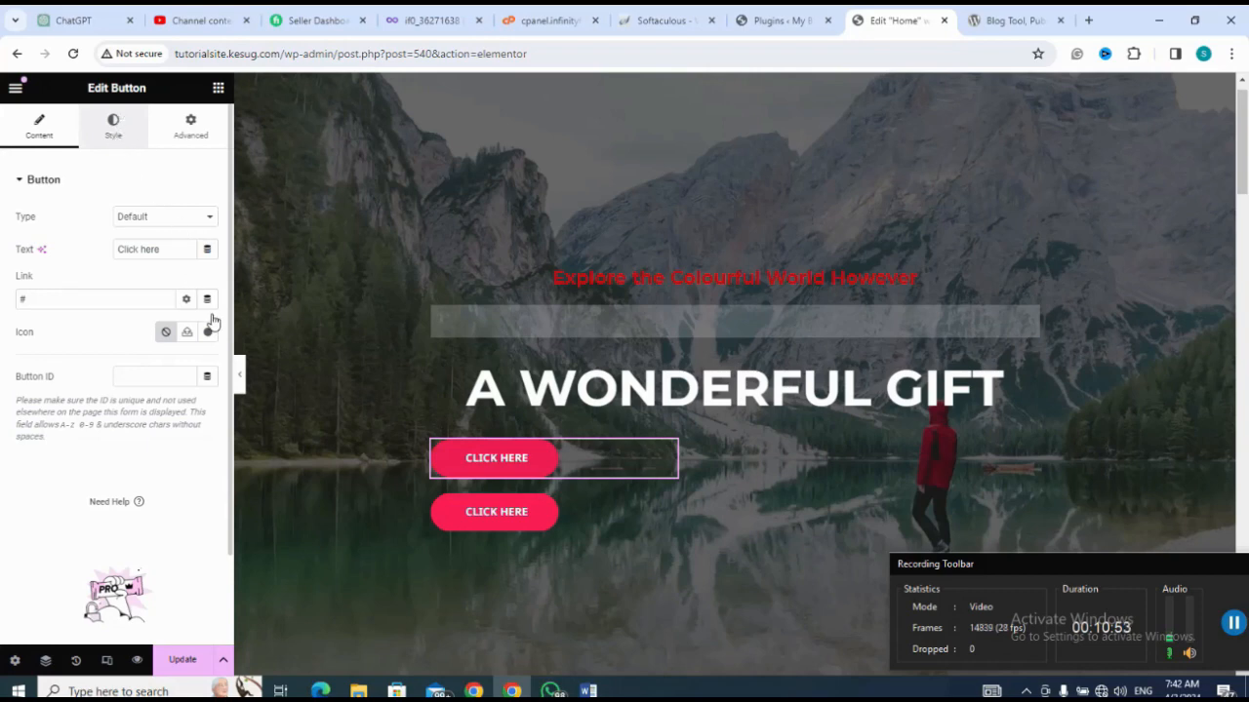
left_click(113, 127)
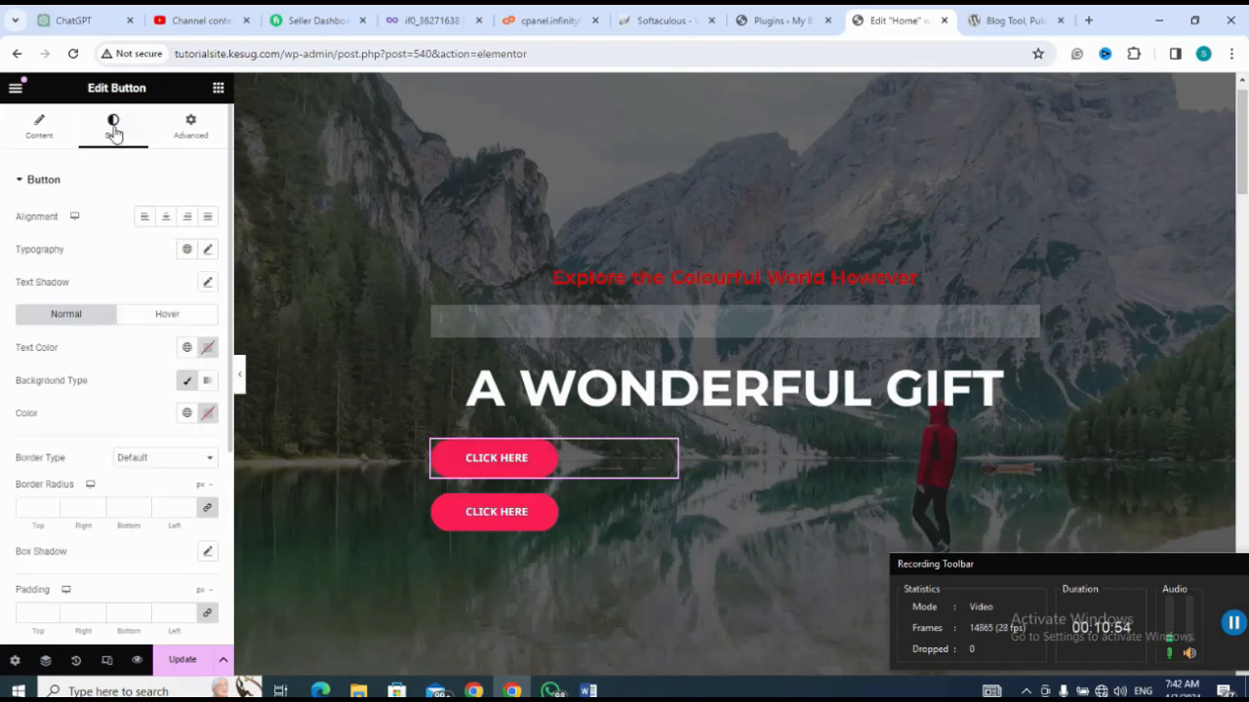
left_click(165, 217)
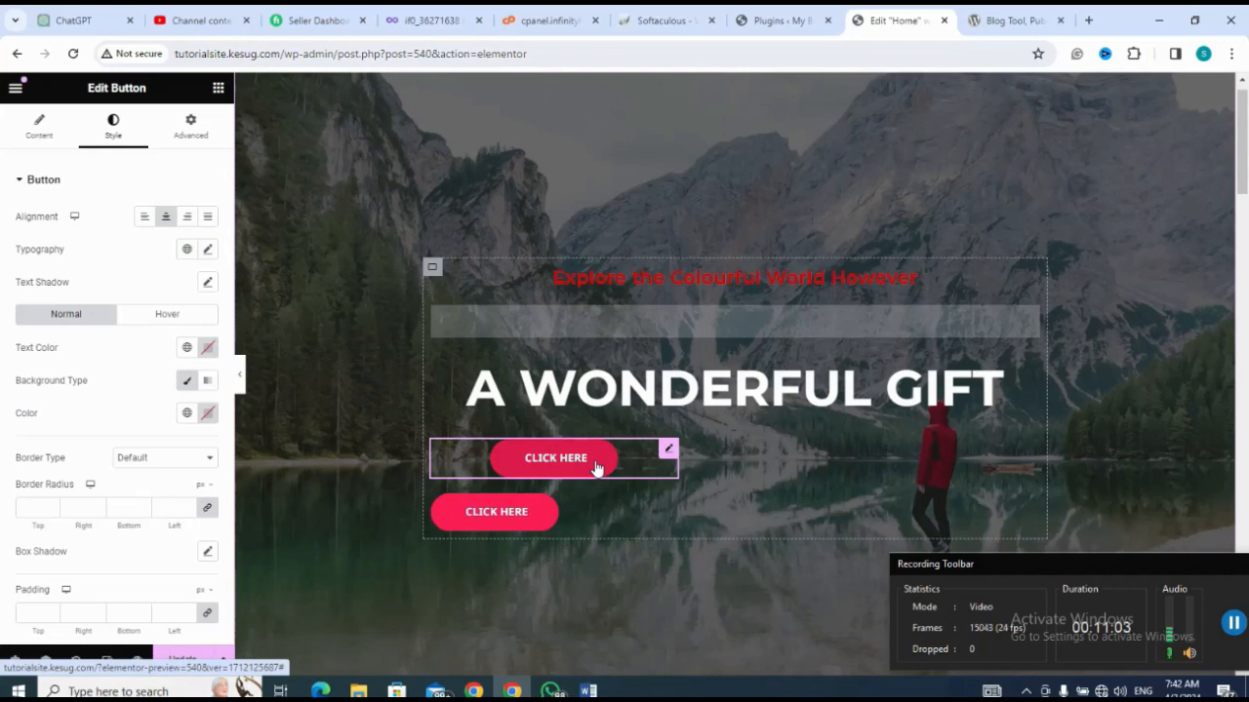
Step: Replace the upper Click Here button's text with "GET STARTED"
left_click(41, 135)
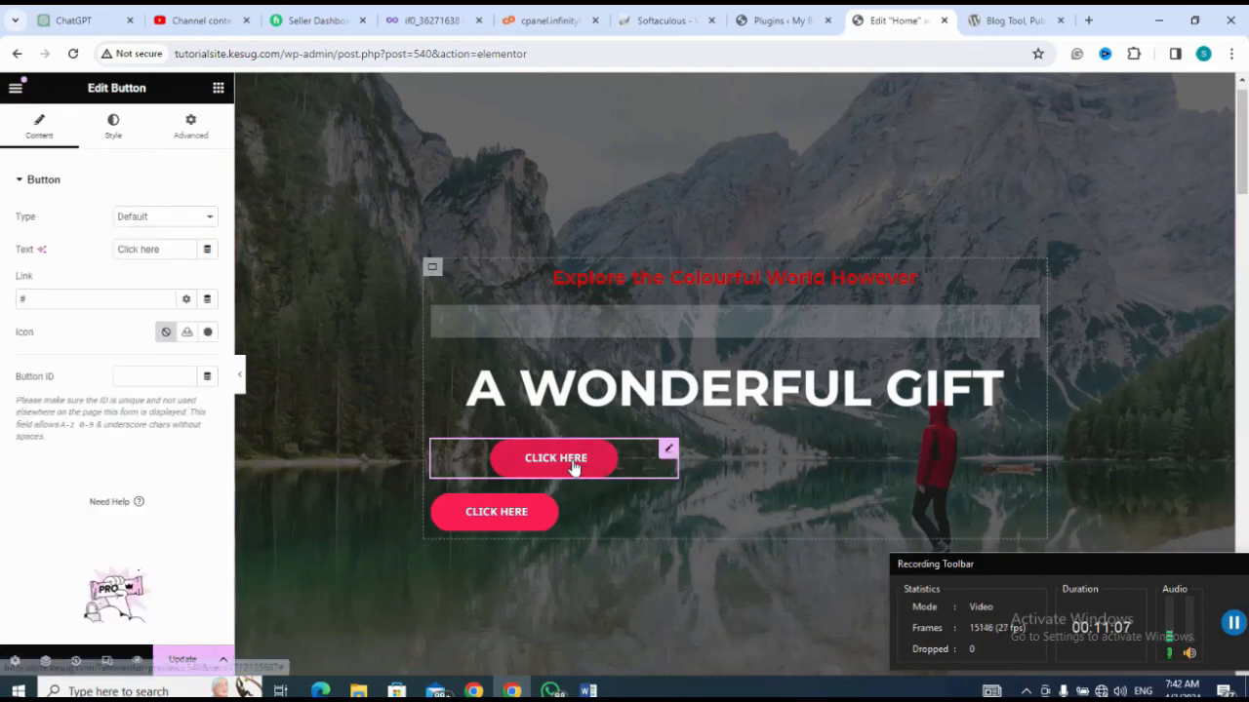
left_click(128, 299)
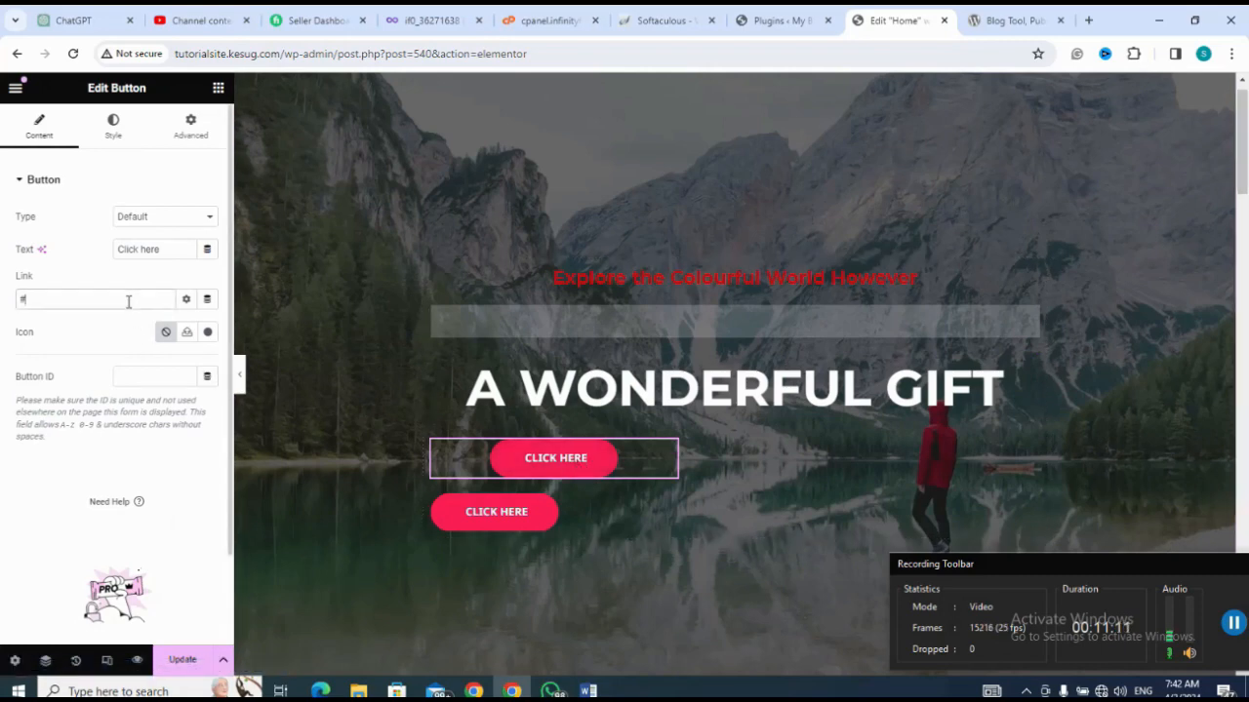
left_click(598, 463)
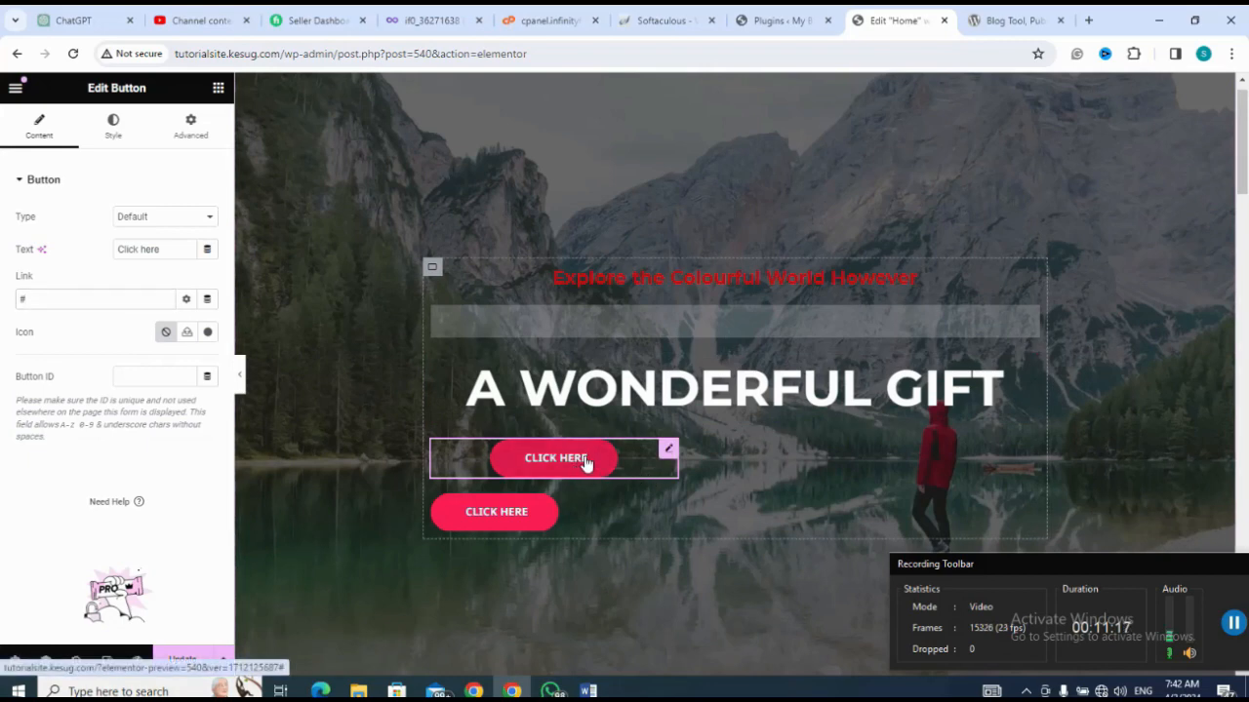
key("BackSpace")
key("BackSpace")
key("BackSpace")
key("BackSpace")
key("BackSpace")
key("BackSpace")
key("BackSpace")
key("BackSpace")
key("BackSpace")
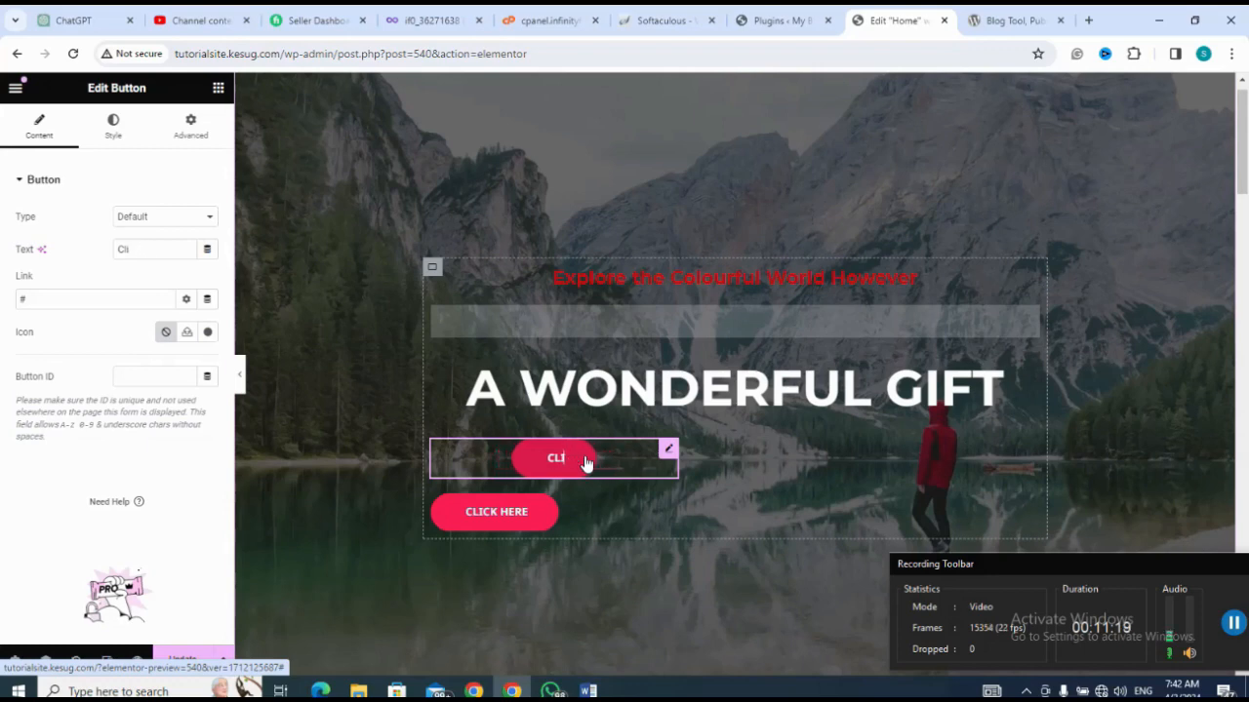
key("BackSpace")
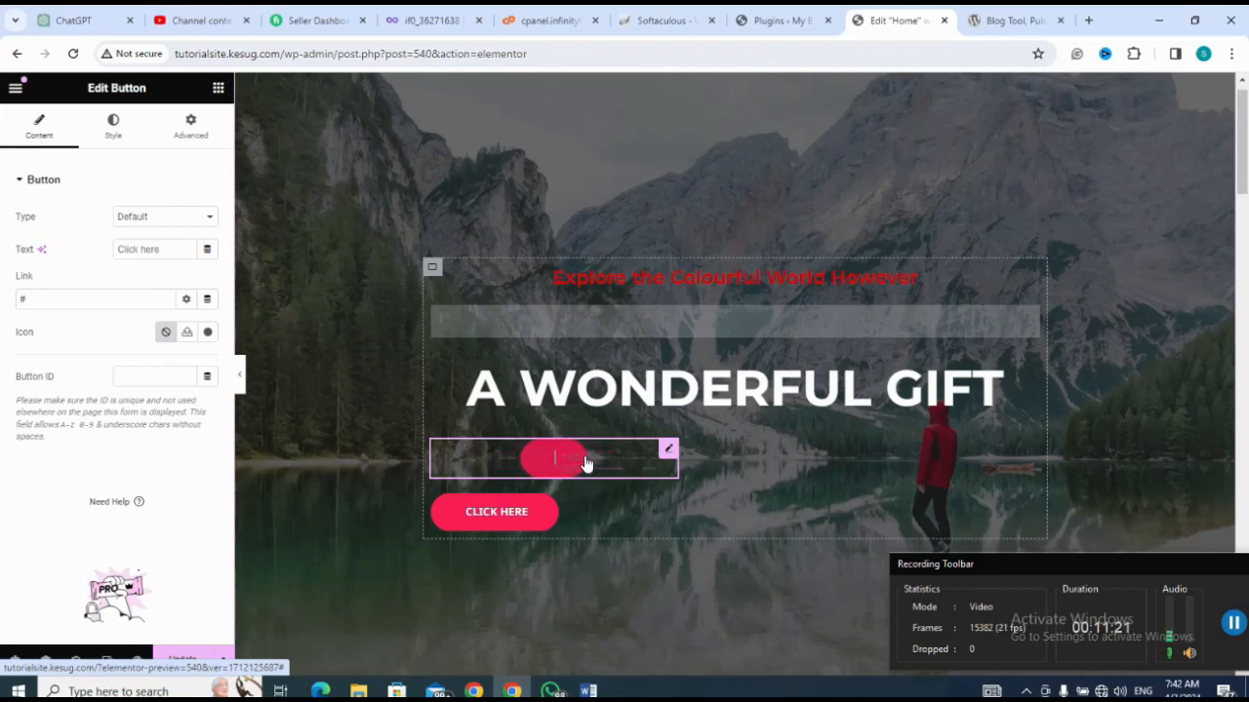
type("GET")
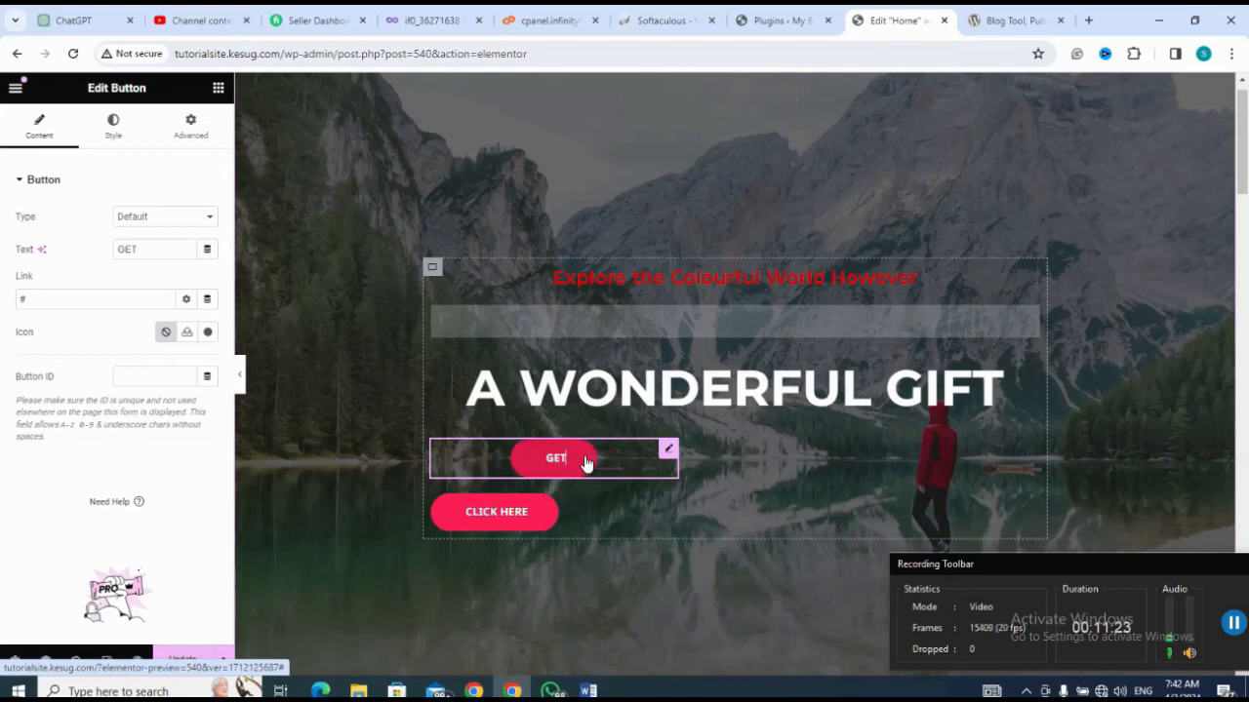
type(" STAR")
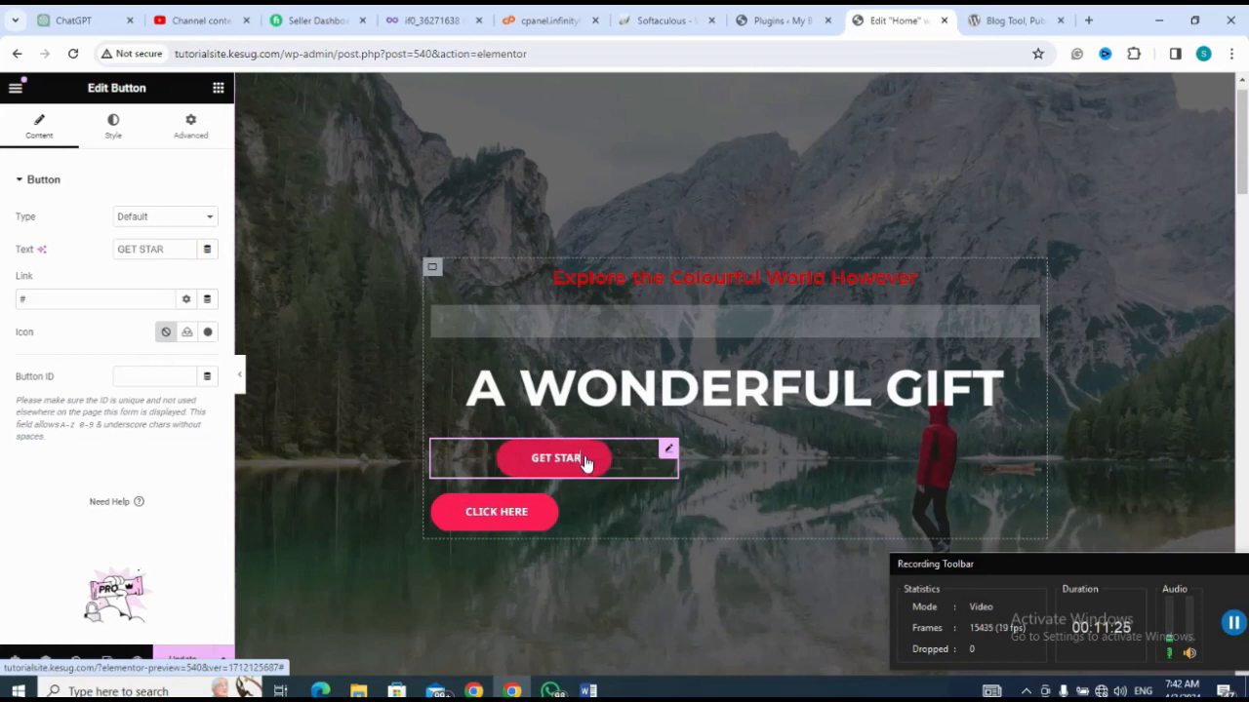
type("TED")
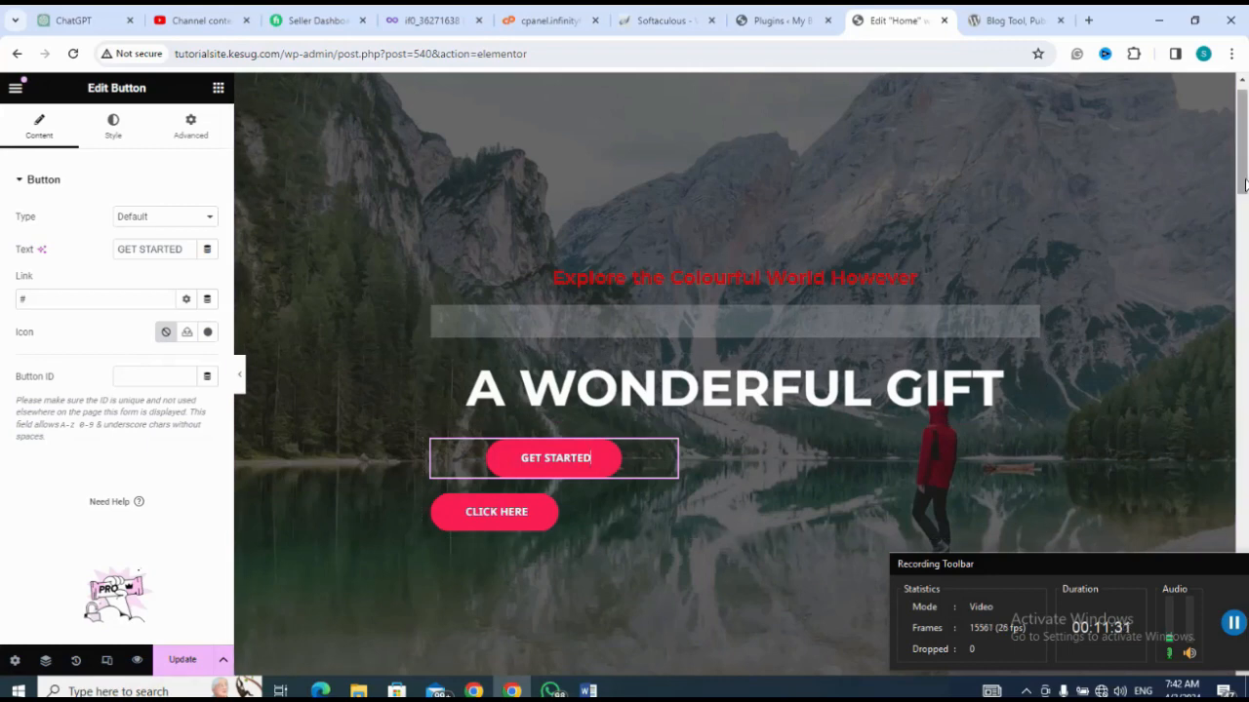
Step: Delete the empty two-column container and the testimonial quote container between the hero section and the Upcoming Events section
left_click_drag(1245, 186, 1246, 296)
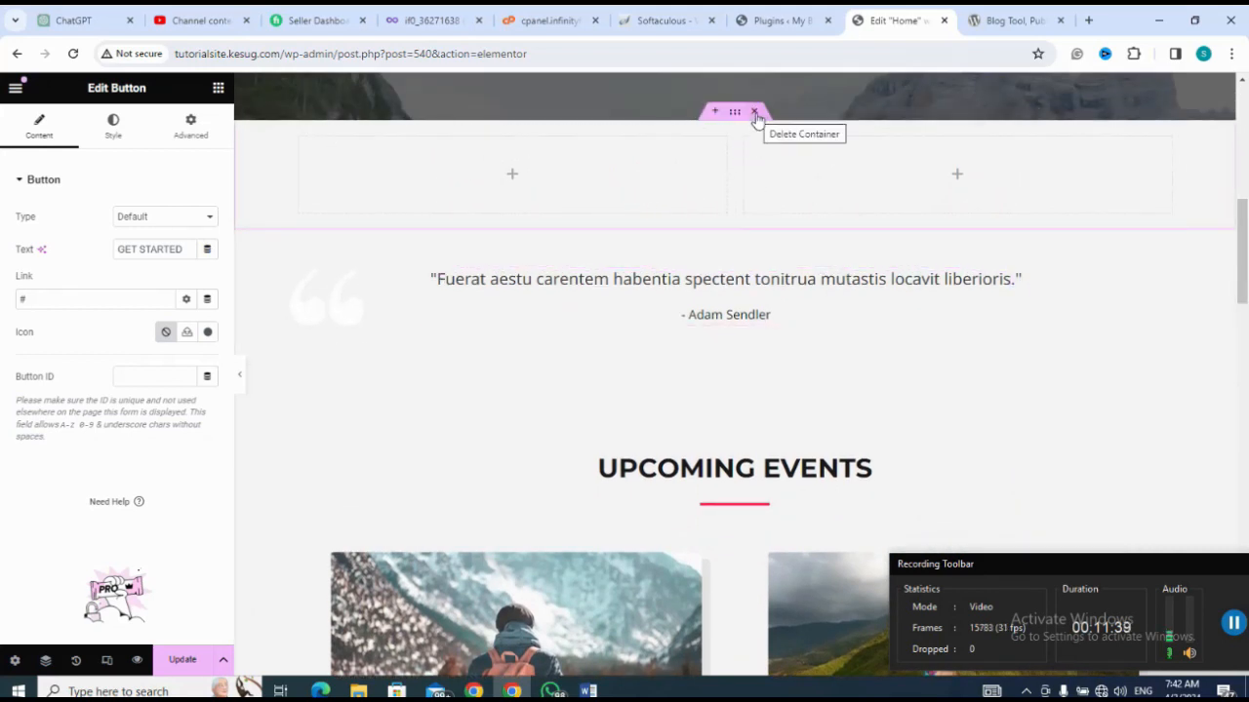
left_click(754, 113)
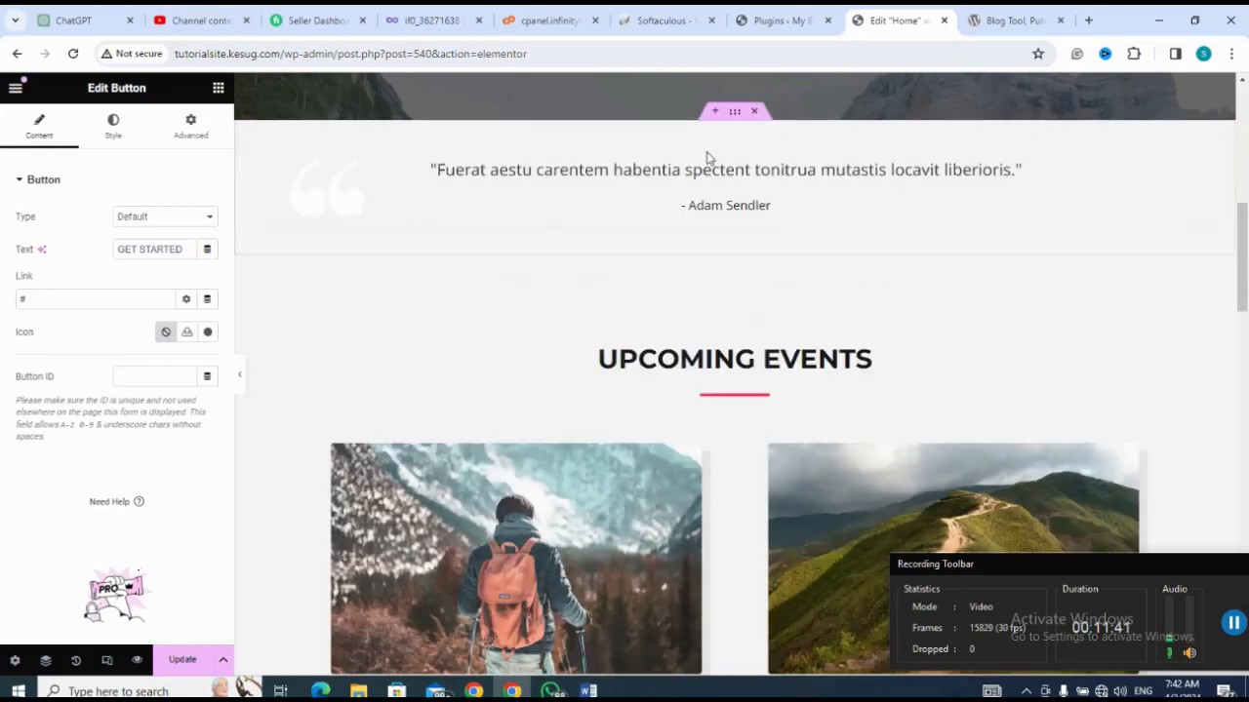
left_click(756, 115)
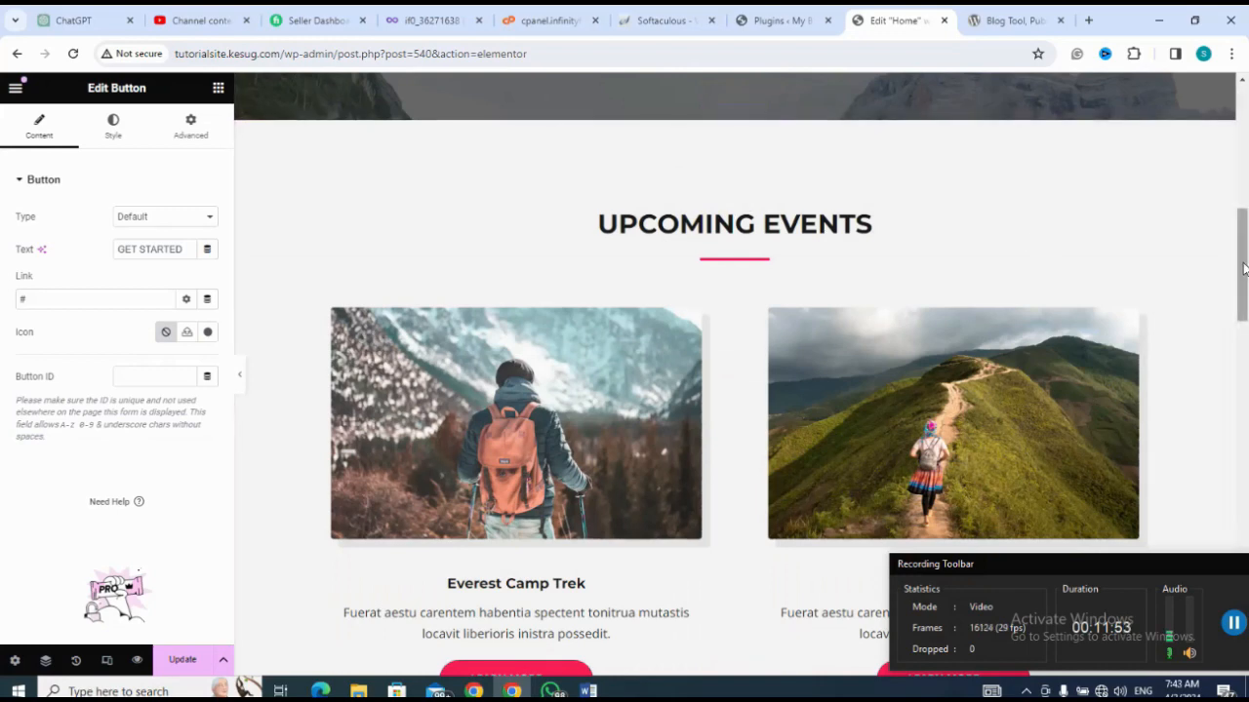
Step: Open the media chooser for the Everest Camp Trek image, view its upload options, and close it without choosing a file
left_click_drag(1243, 268, 1212, 304)
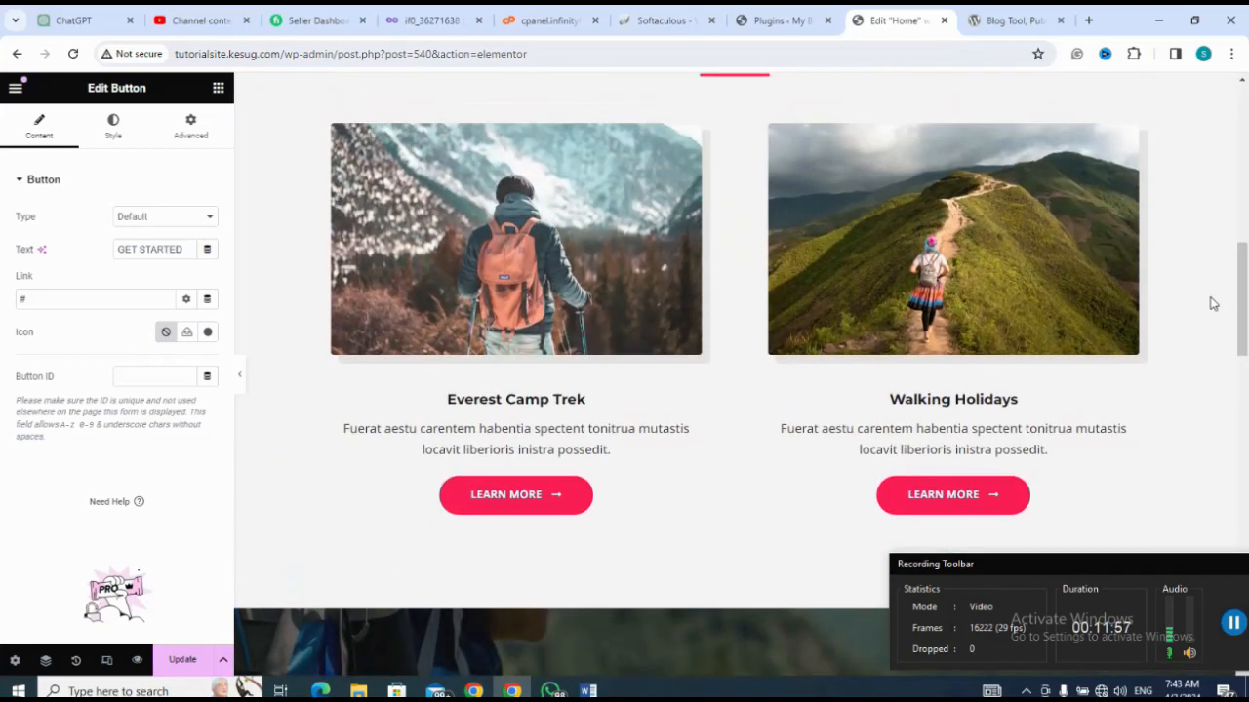
left_click(520, 264)
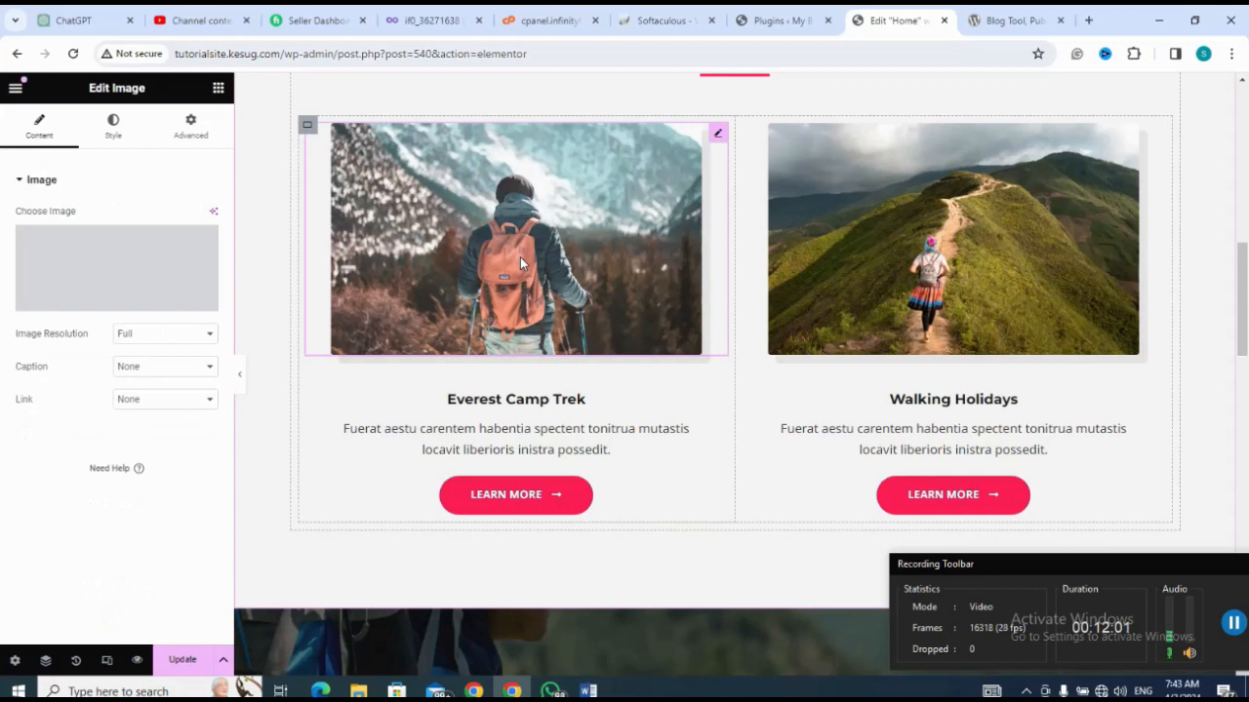
left_click(117, 304)
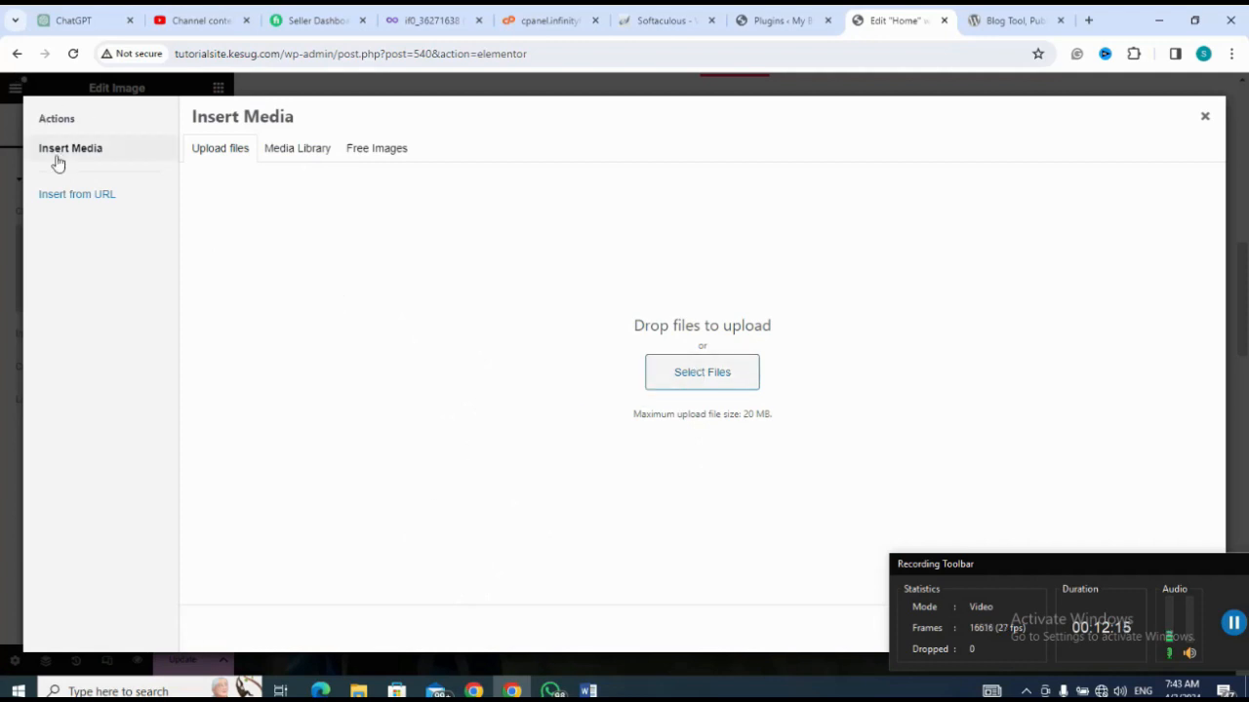
left_click(10, 164)
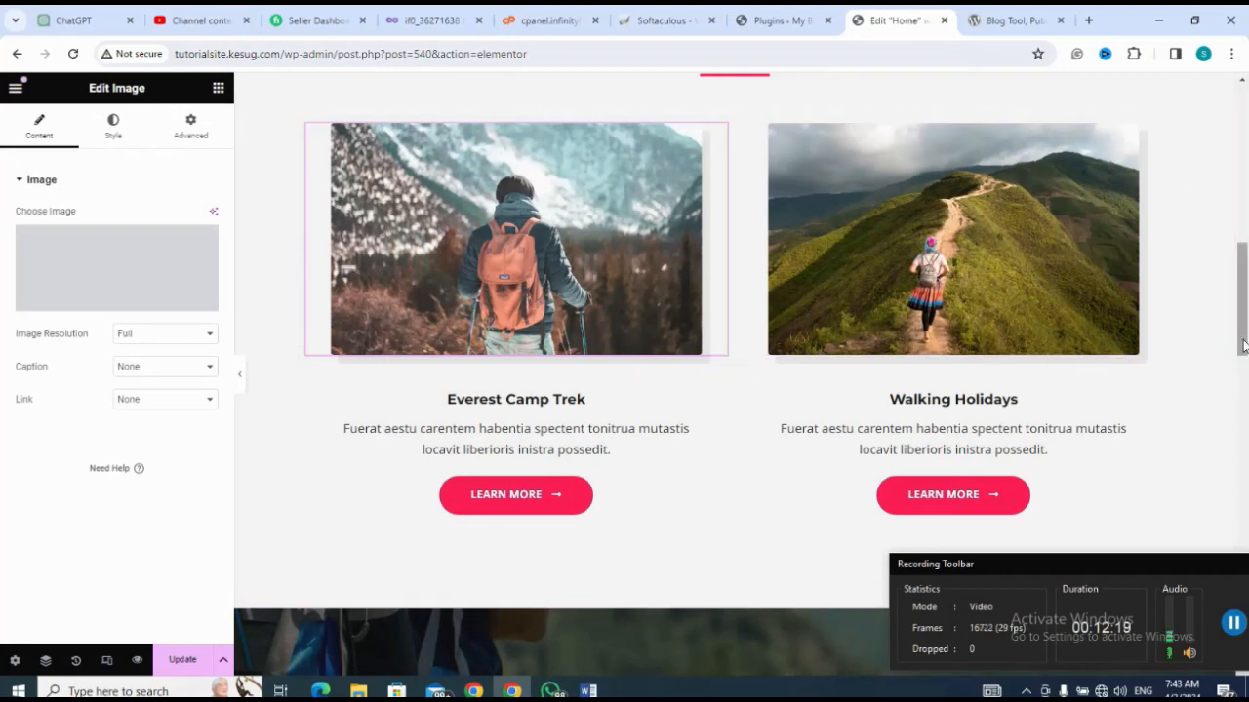
Step: Return to the hero section and update the home page to save its edits
left_click_drag(1243, 345, 1226, 178)
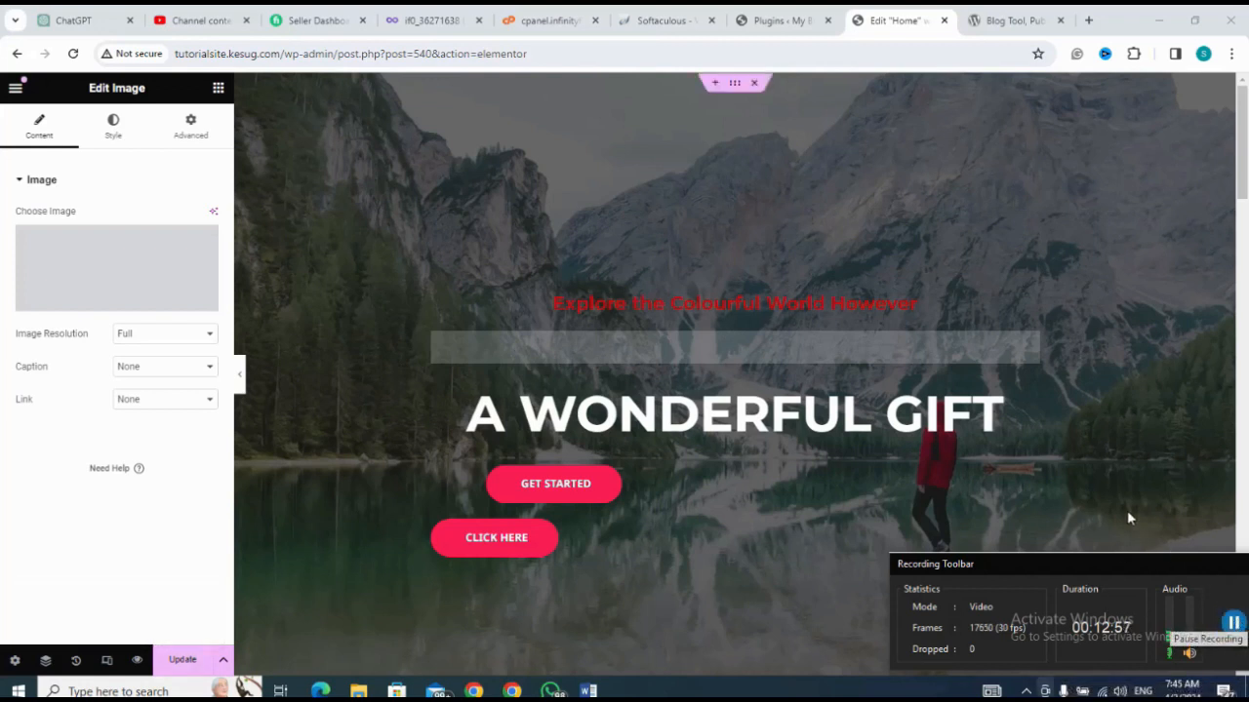
left_click(182, 662)
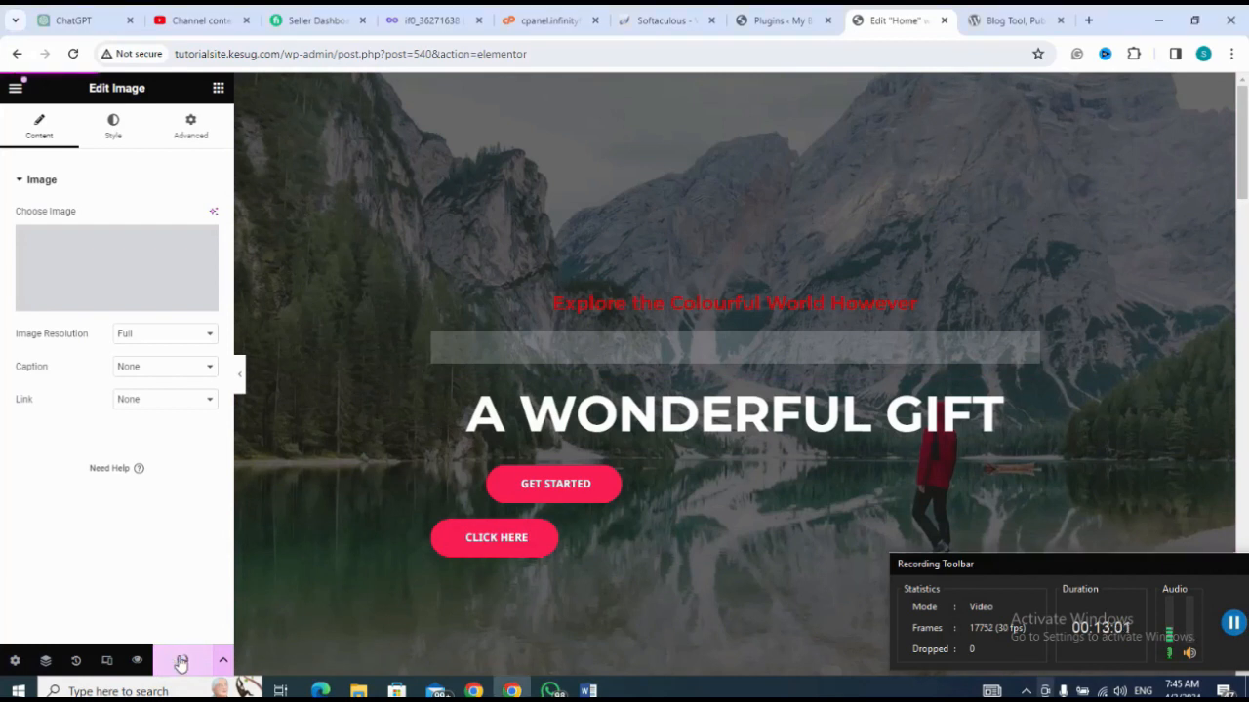